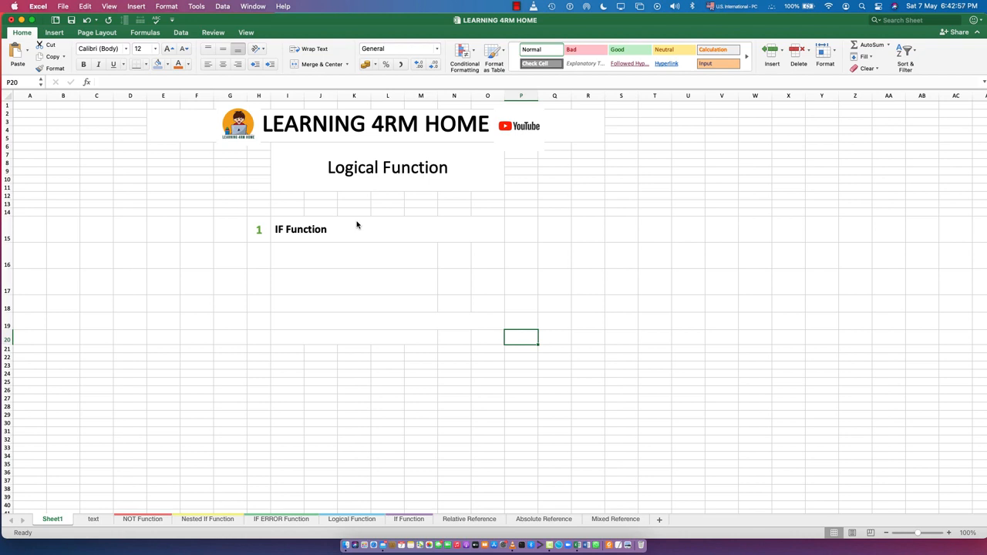
Look through the Nested If, IF ERROR, NOT, Logical and If Function sheets and Sheet1, ending on the If Function sheet.
click(206, 519)
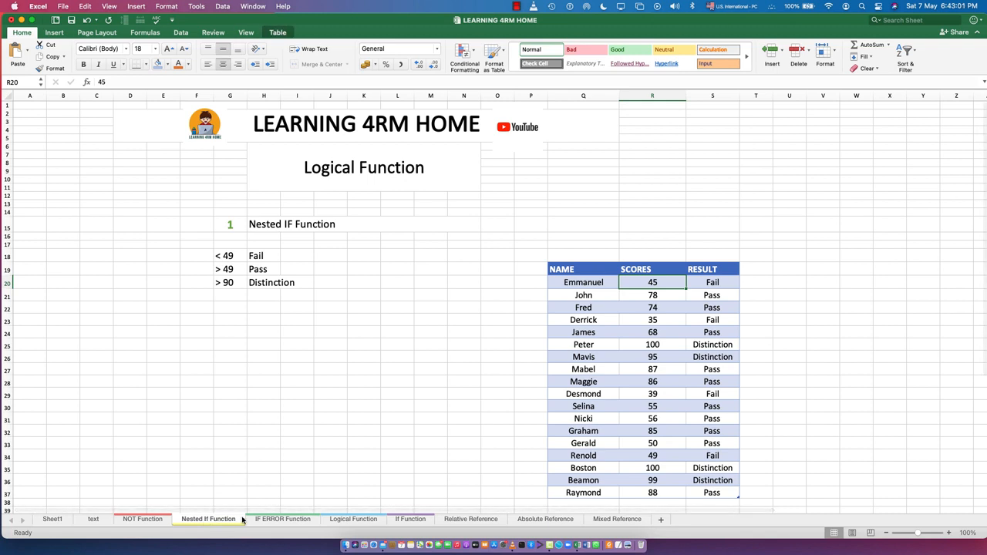
click(282, 519)
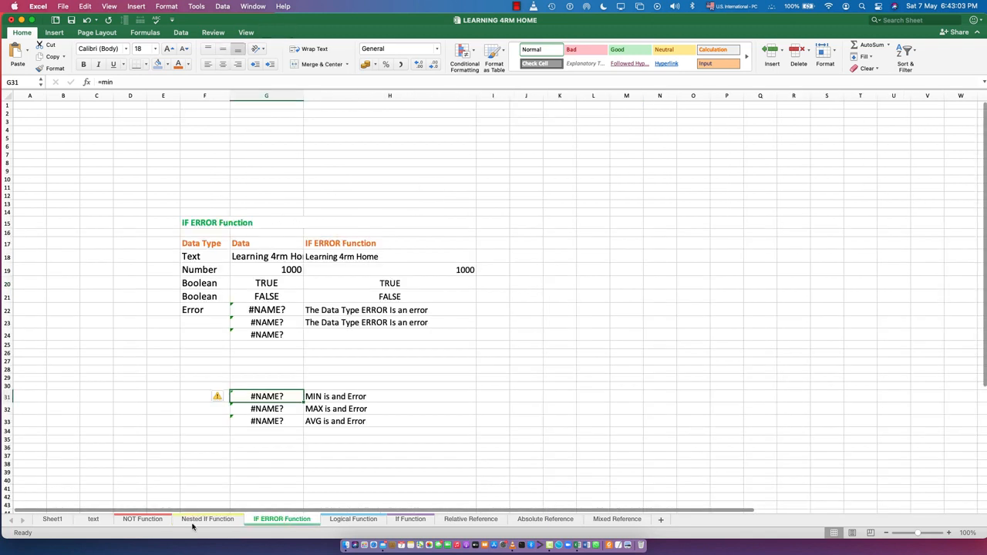
click(142, 521)
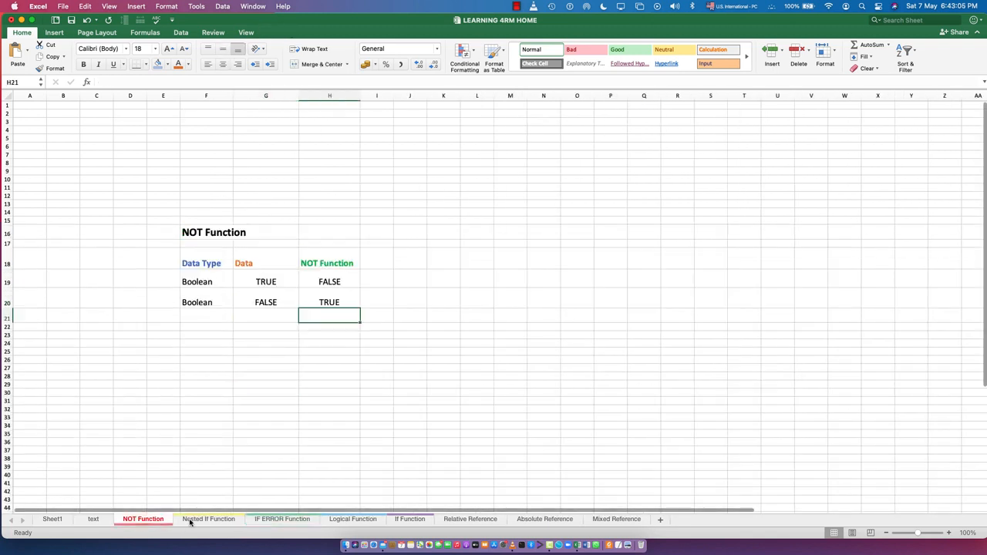
click(351, 520)
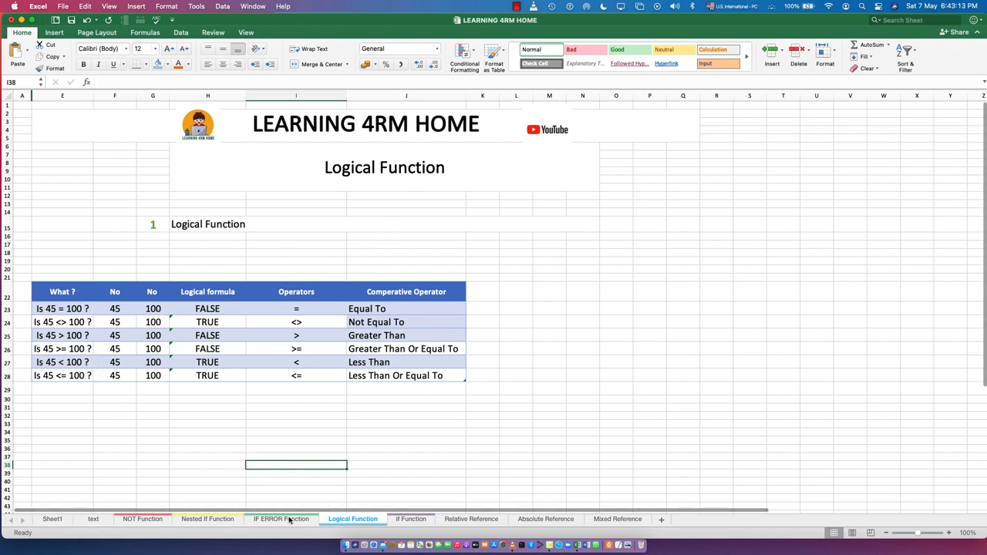
click(409, 518)
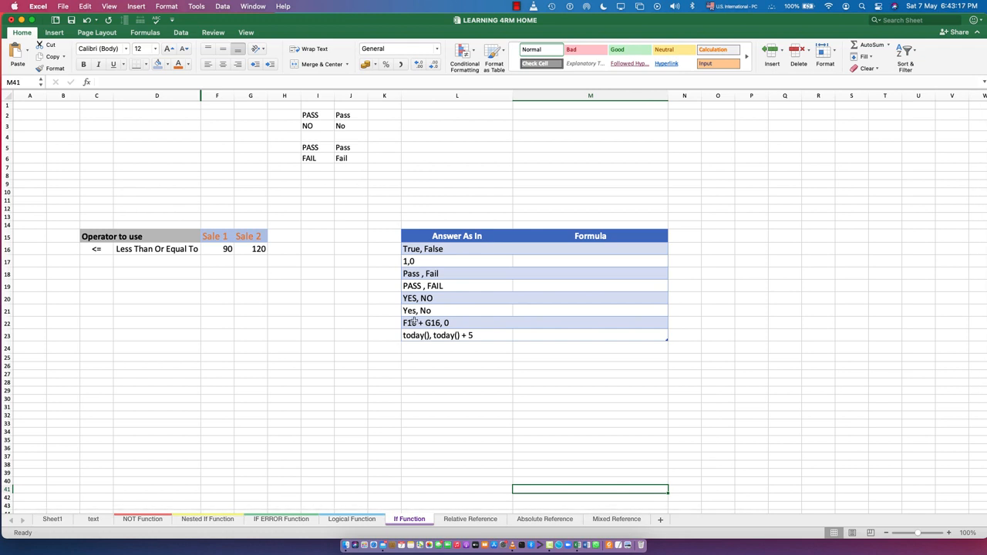
click(54, 521)
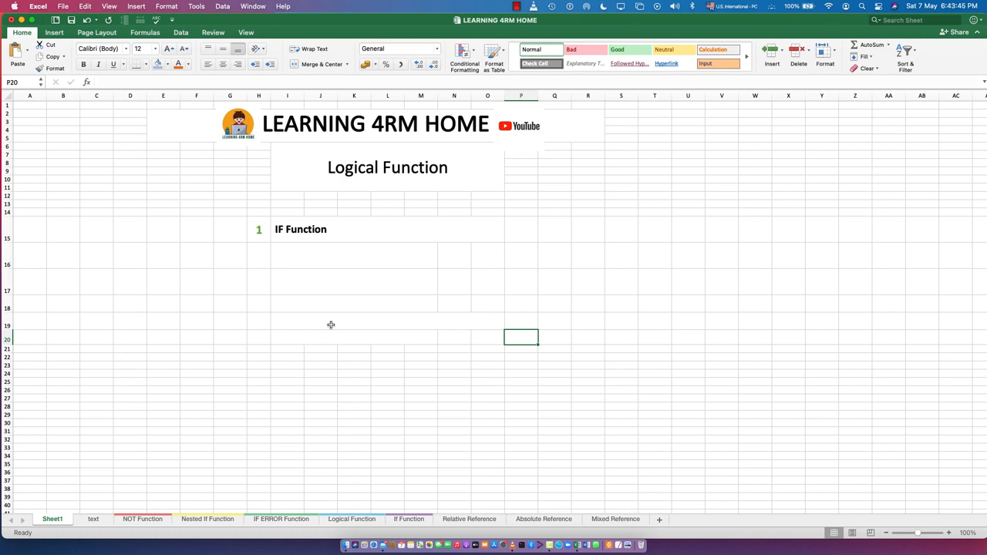
click(401, 521)
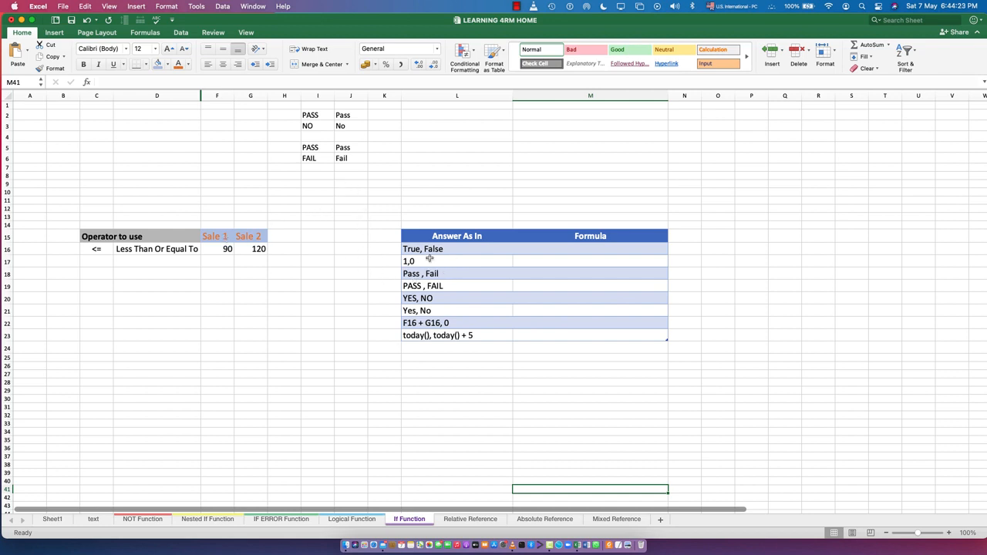
Examine the uppercase and mixed-case answer labels in cells I2:J3.
click(309, 115)
click(309, 129)
click(309, 115)
click(307, 125)
click(352, 116)
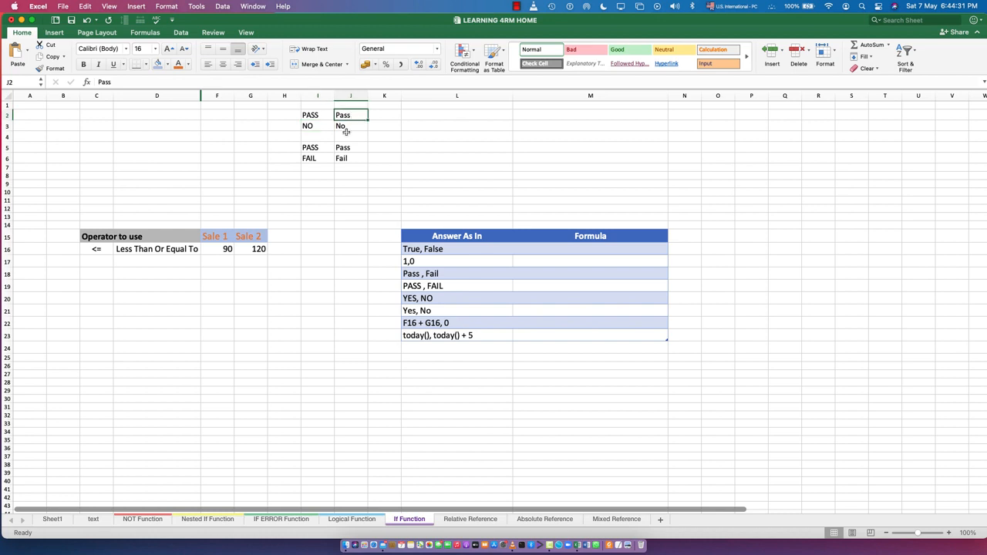
click(345, 127)
click(309, 116)
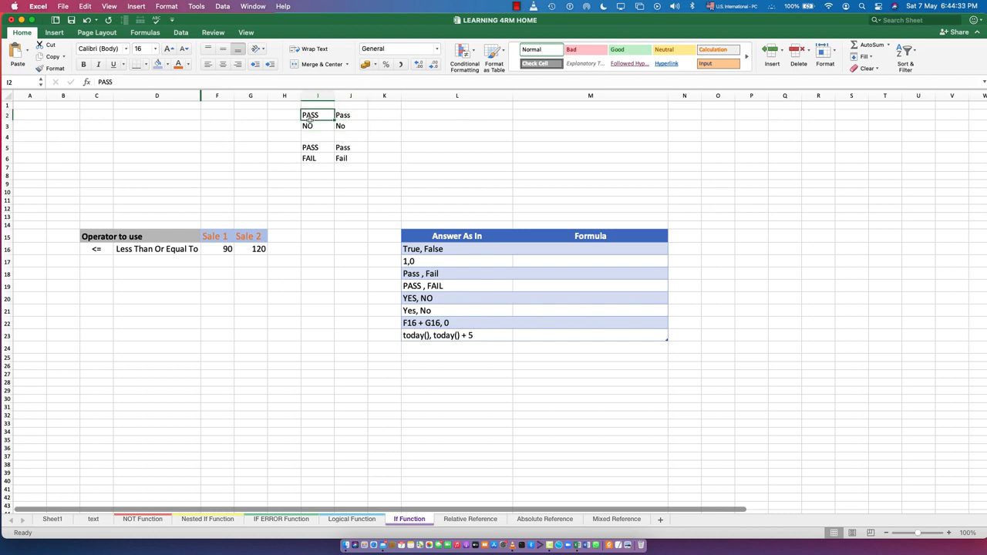
click(309, 133)
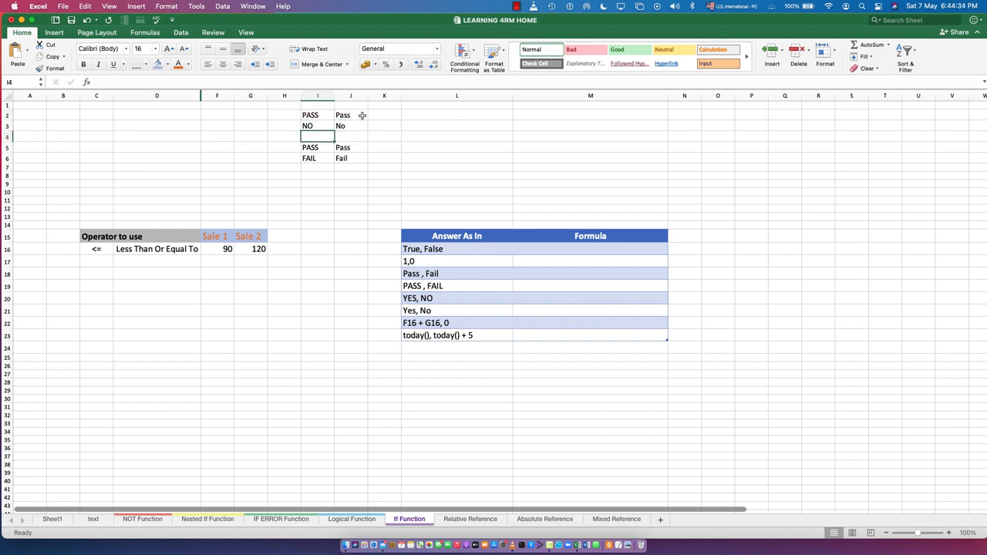
Change the label in I2 to YES and the label in J2 to Yes.
double_click(309, 116)
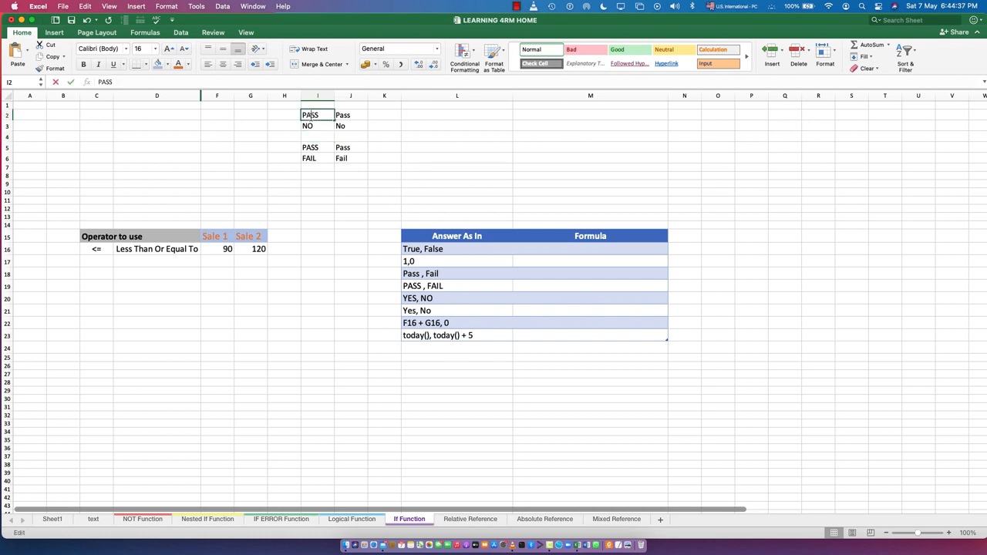
drag(320, 114, 300, 115)
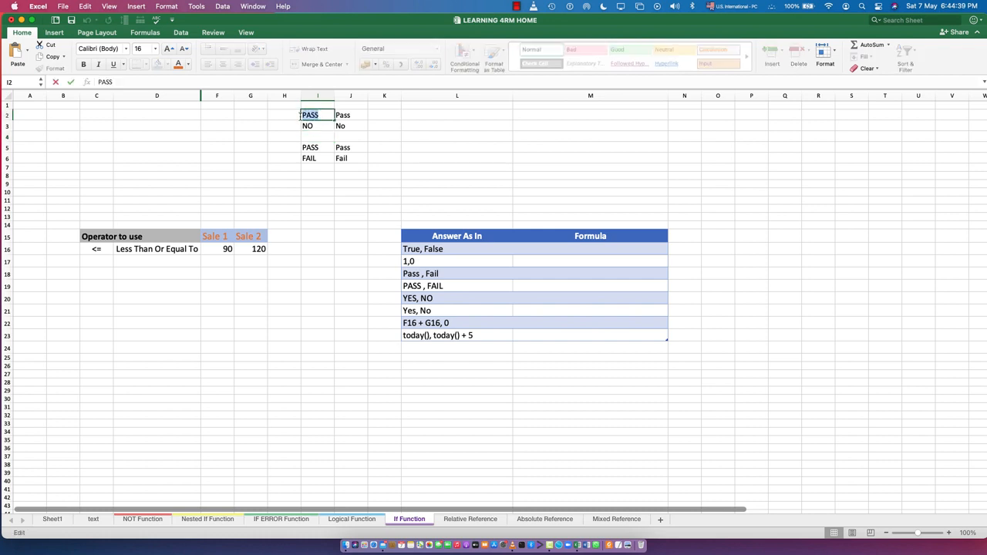
text(YES)
key(Tab)
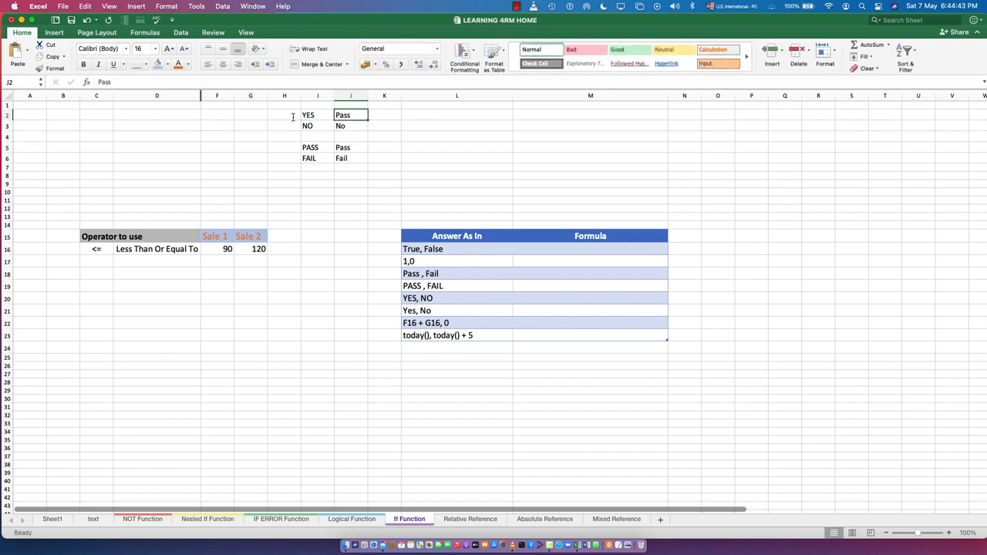
text(Yes)
click(308, 149)
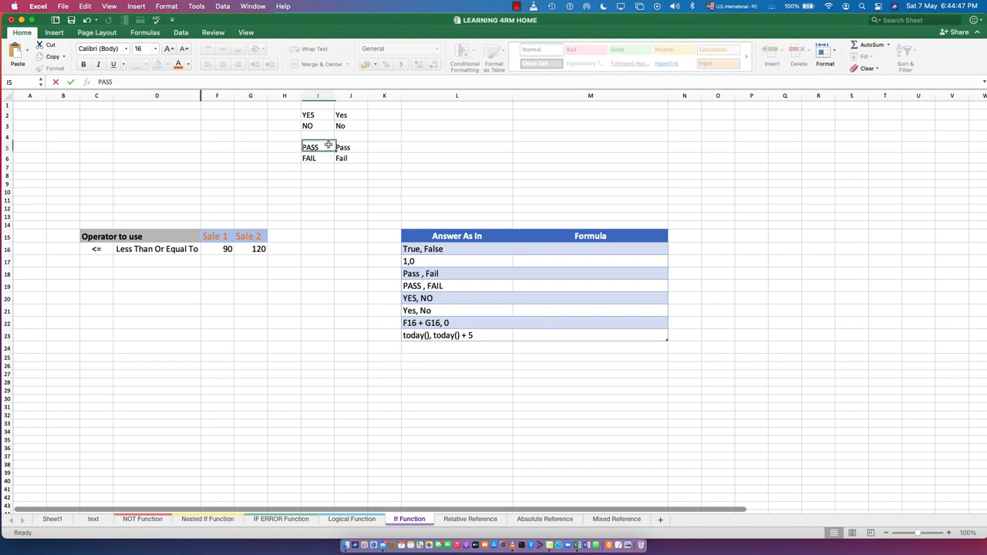
Review the pass and fail labels in I5:J6, then the comparison operator and both sale values in row 16.
click(308, 157)
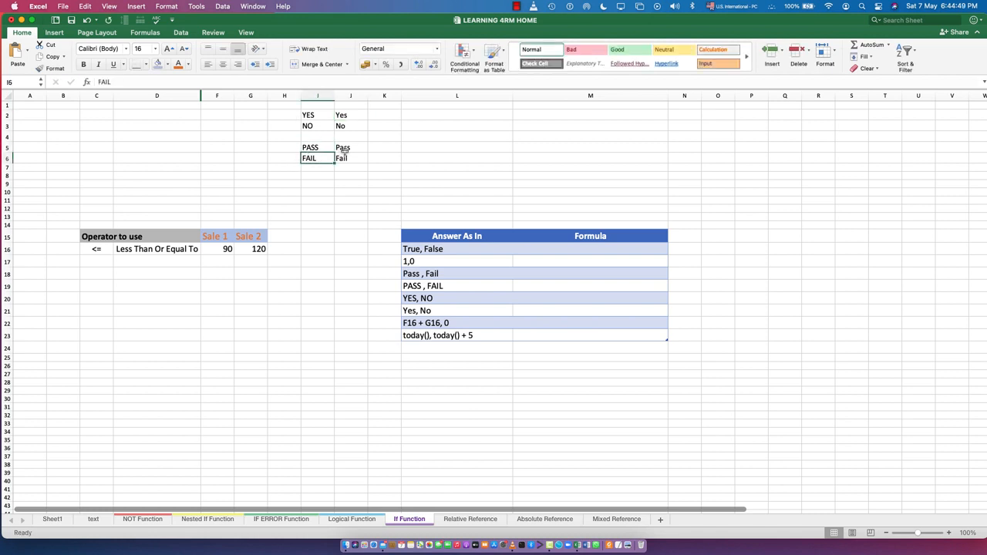
click(342, 147)
click(342, 158)
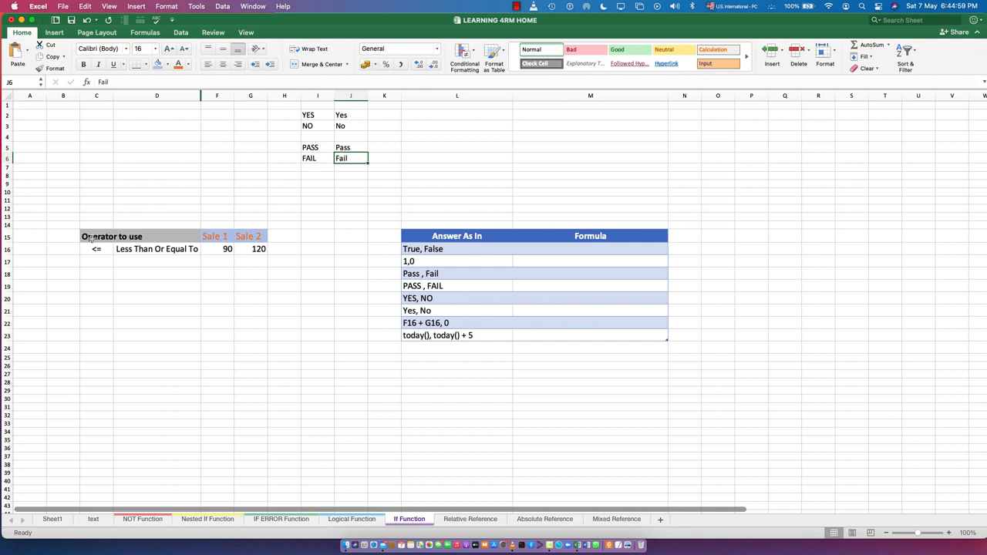
click(151, 251)
click(95, 248)
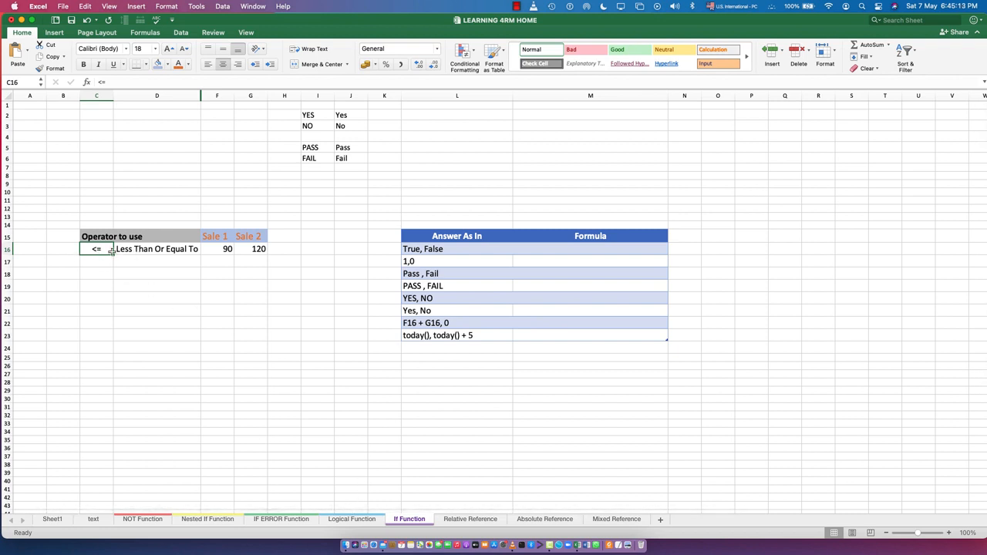
click(225, 248)
click(258, 249)
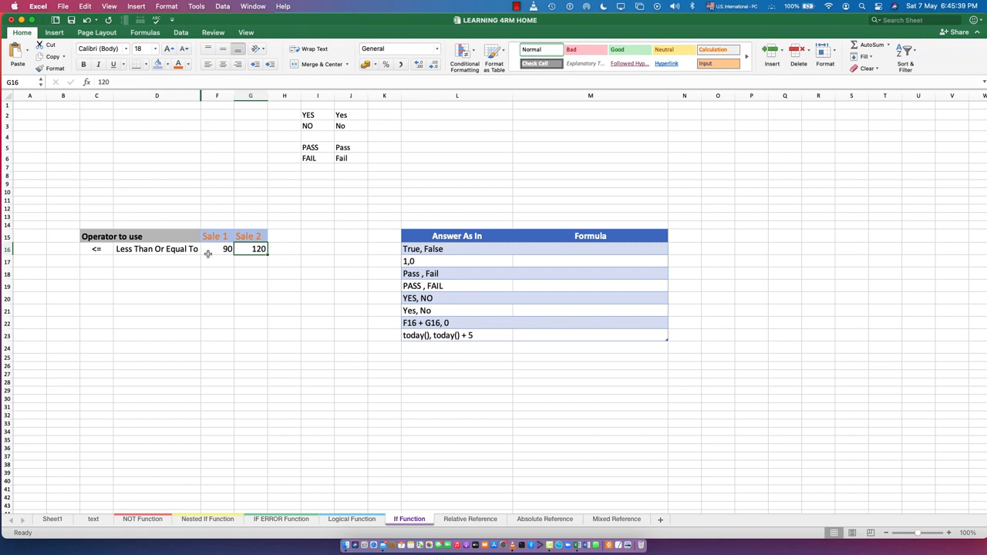
Review the required answer formats in L16, L17 and L23 together with the sale cells F16 and G16.
click(427, 249)
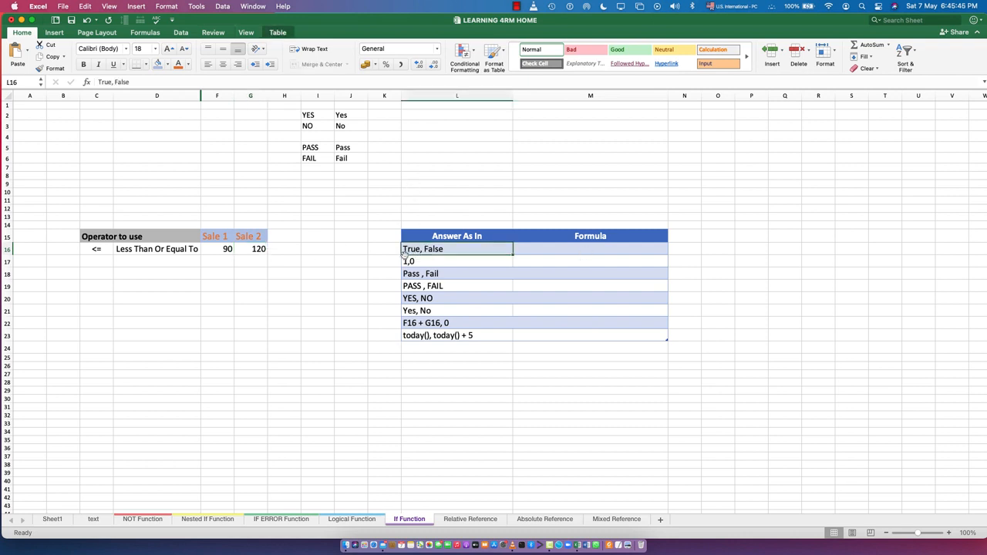
drag(409, 261, 524, 263)
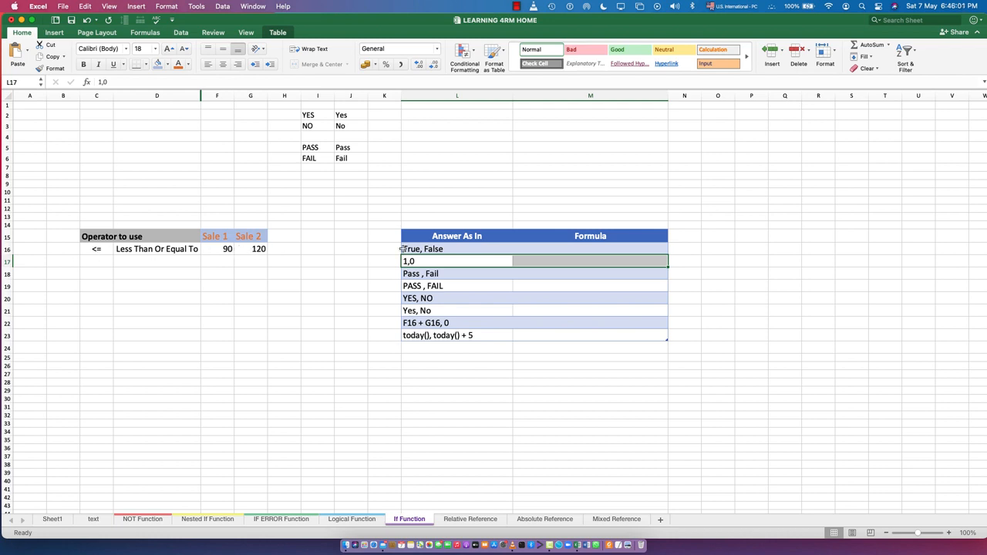
click(450, 251)
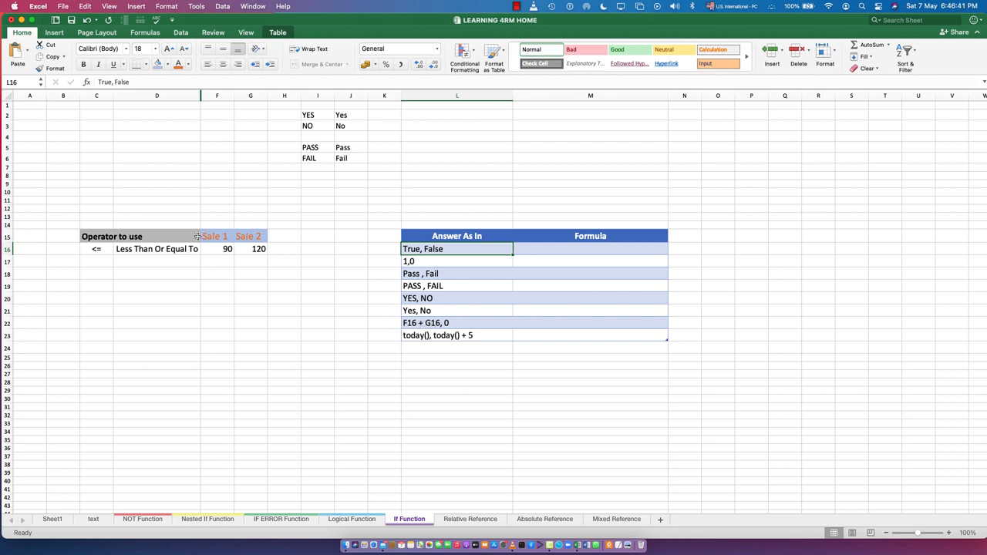
click(227, 248)
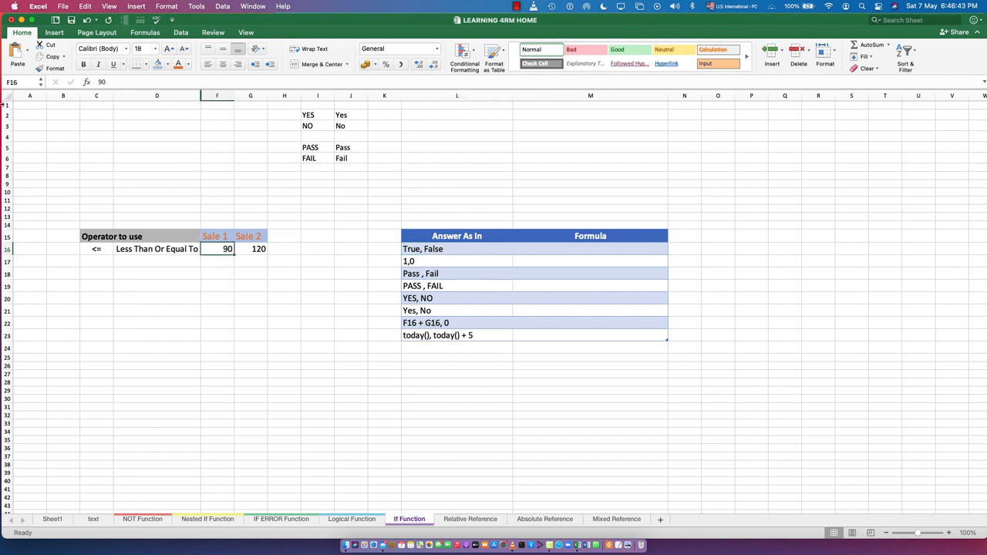
click(17, 82)
click(260, 251)
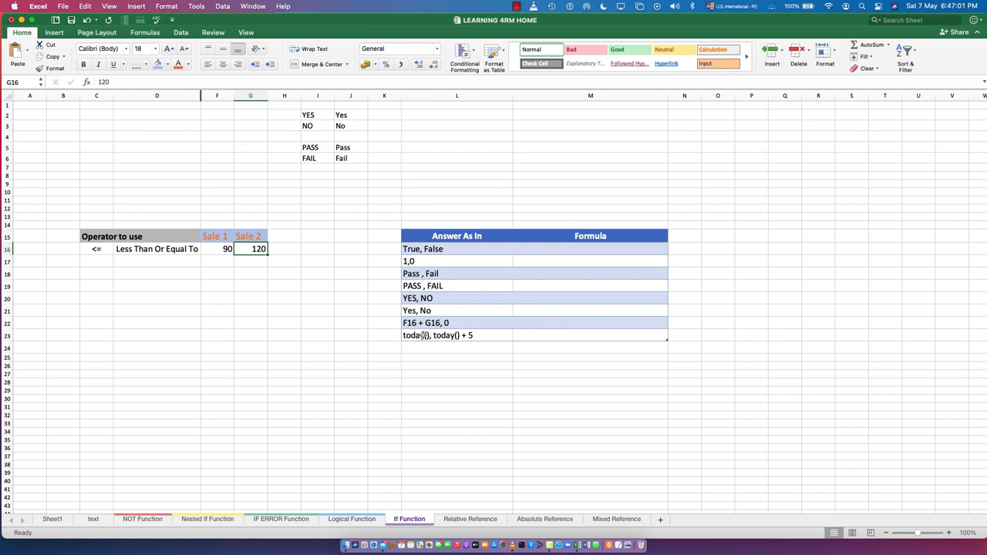
click(423, 336)
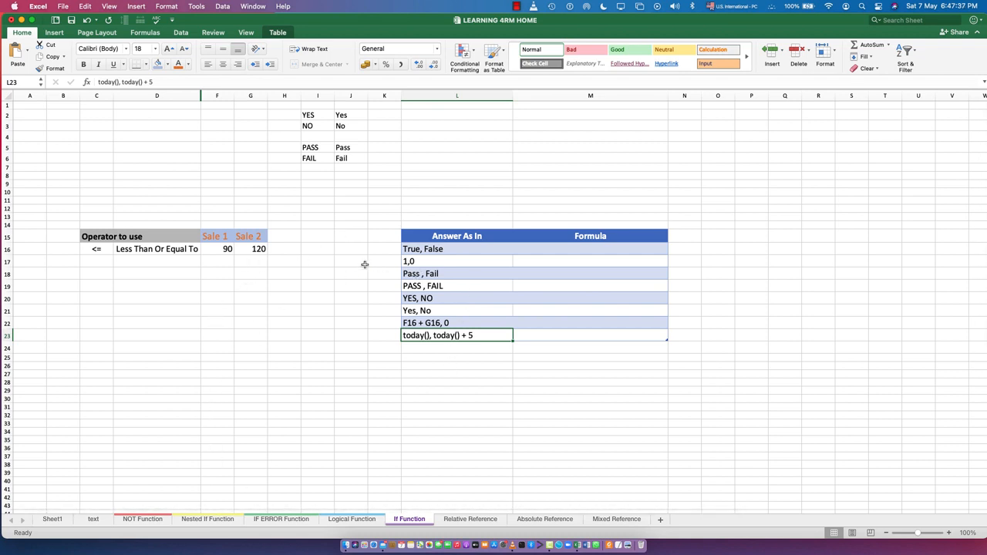
Enter the formula =F16<=G16 in M16 and clear the auto-filled formulas from M17:M23.
click(566, 250)
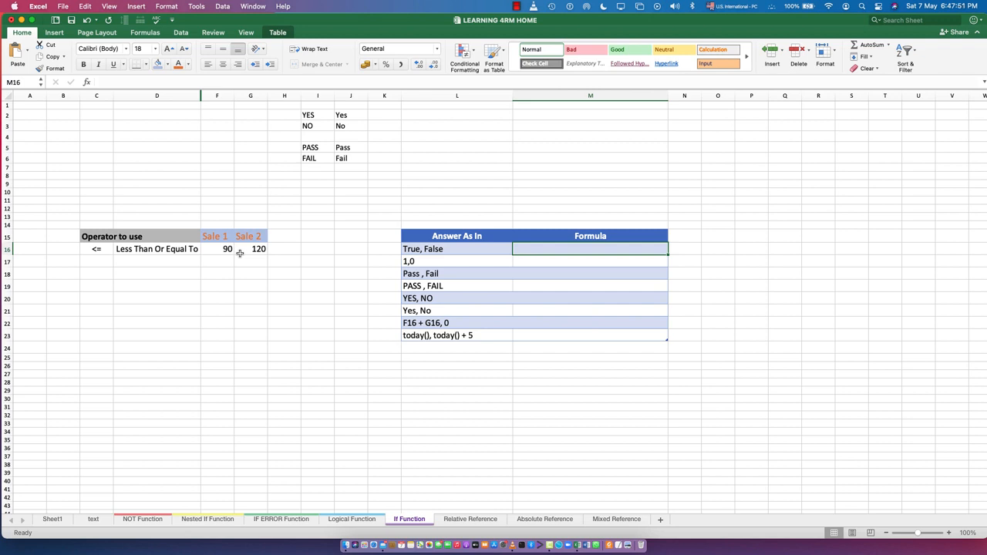
text(=)
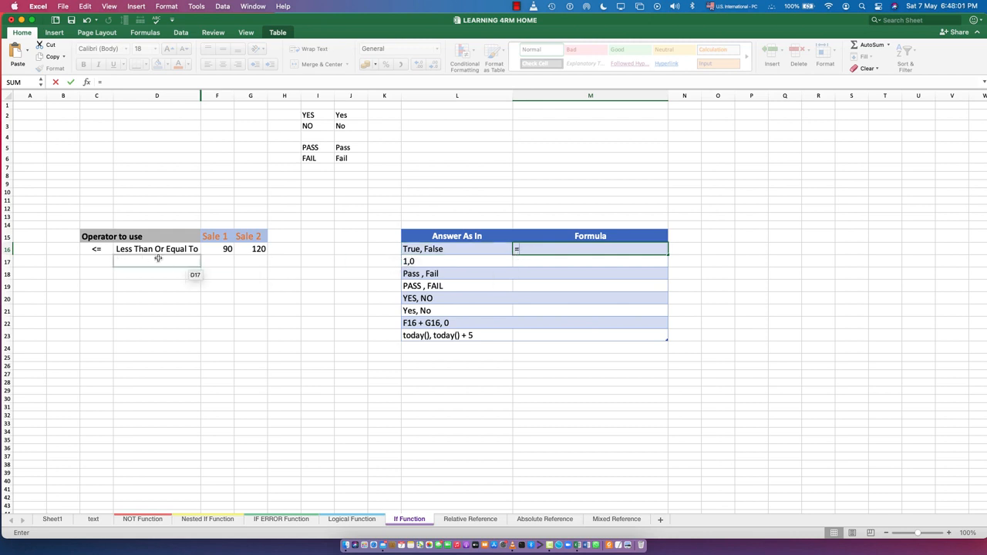
click(223, 249)
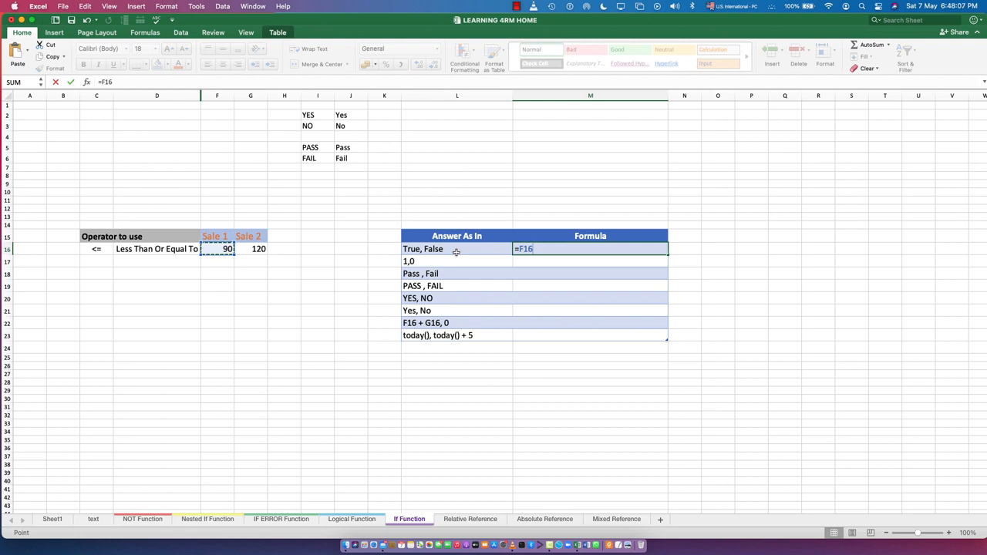
text(<=)
click(260, 249)
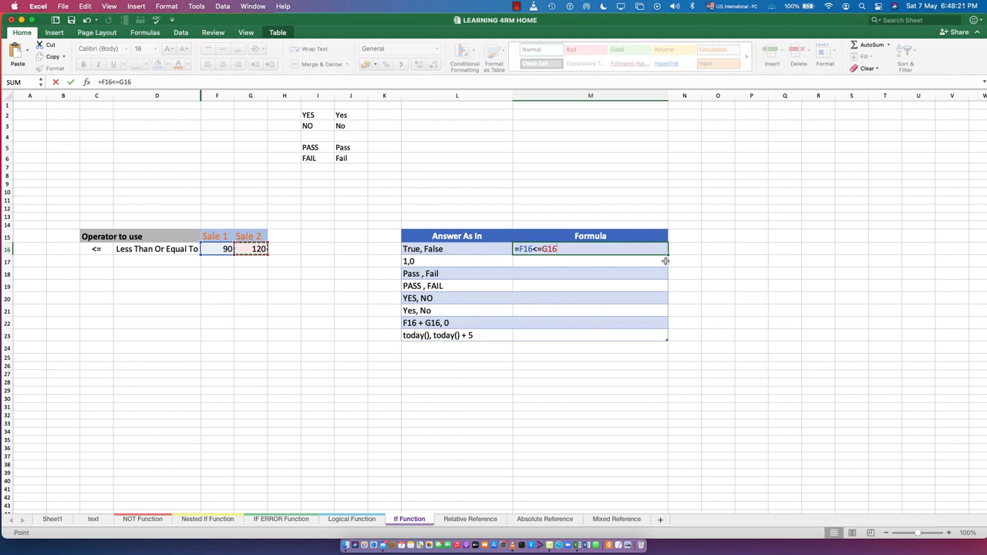
key(Return)
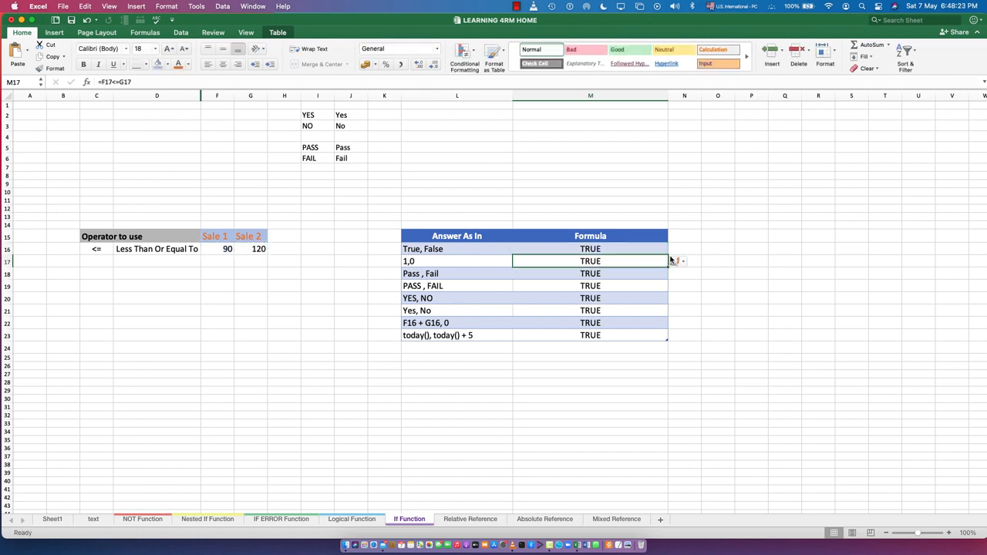
drag(639, 266, 621, 337)
key(Delete)
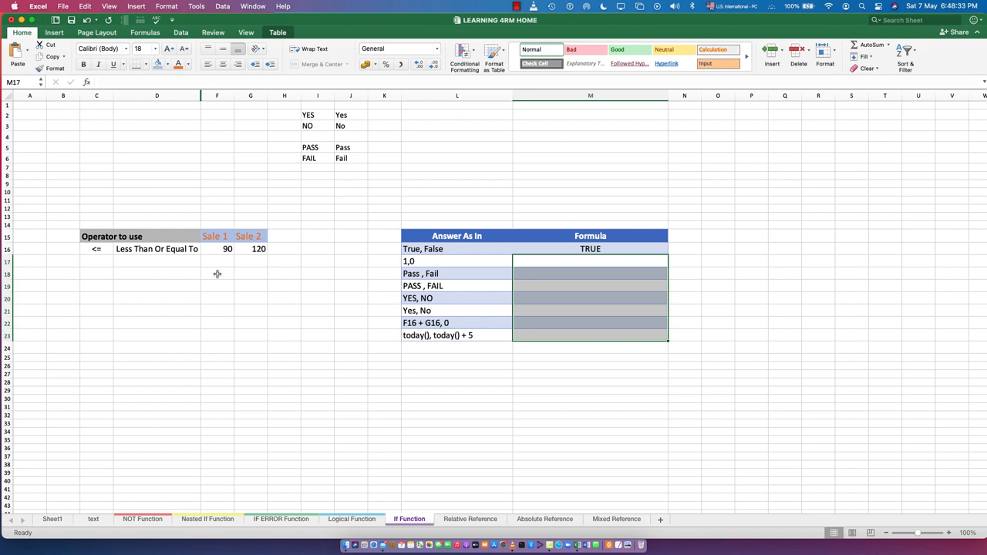
drag(219, 250, 251, 249)
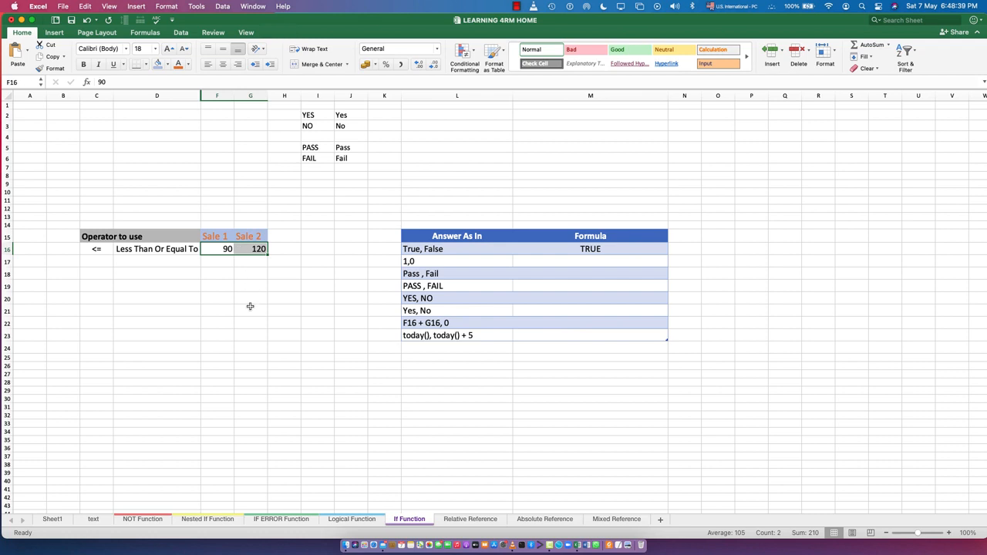
key(super+c)
click(222, 264)
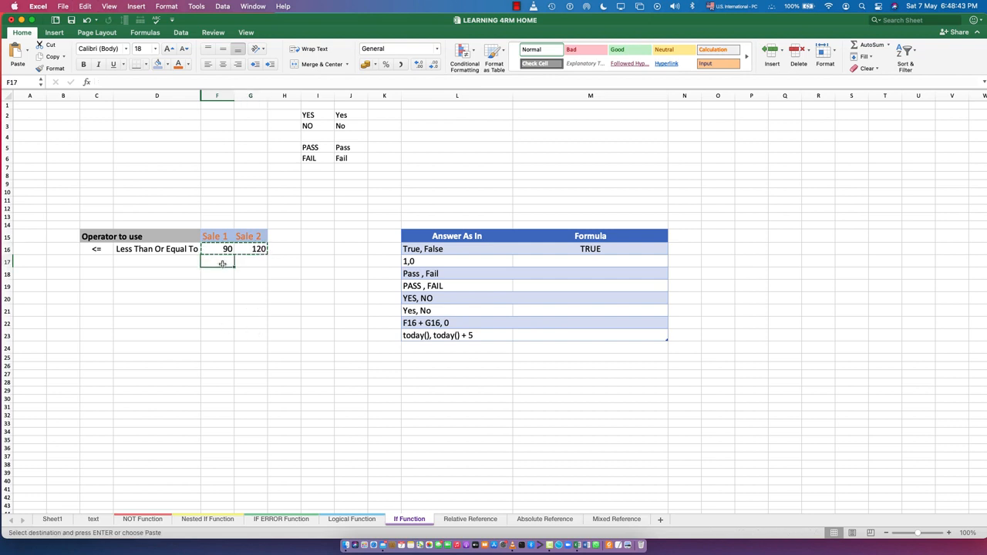
Review the comparison formula in M16, then clear the auto-filled formulas from M17:M23.
click(614, 250)
double_click(613, 247)
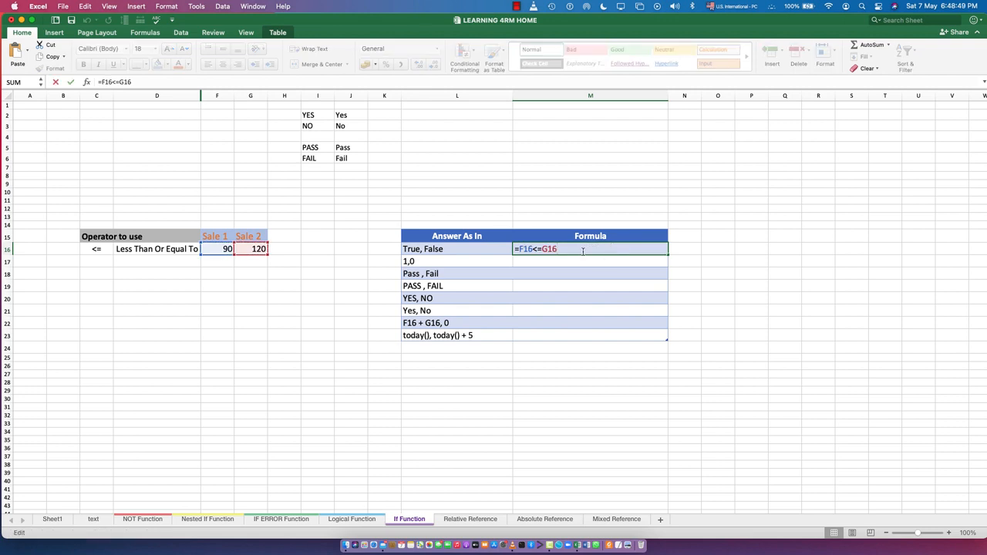
key(Return)
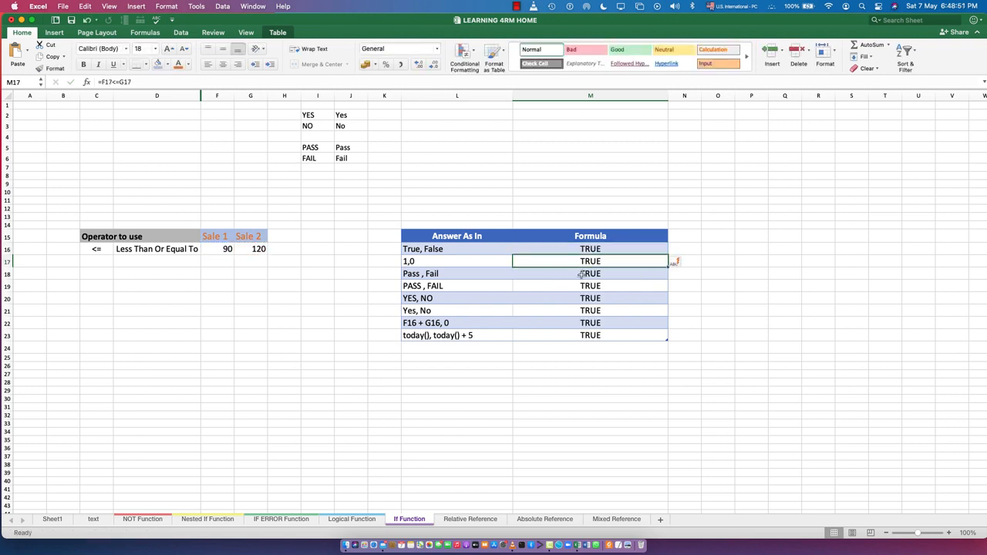
drag(578, 263, 584, 333)
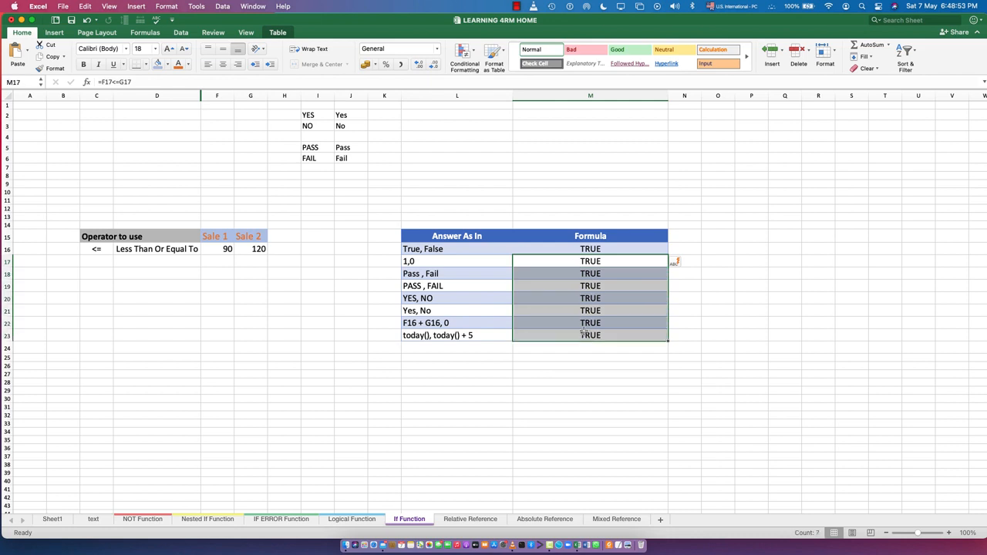
key(Delete)
Enter the reversed comparison =G16<=F16 in N16 and clear the auto-filled formulas from N17:N23.
click(678, 248)
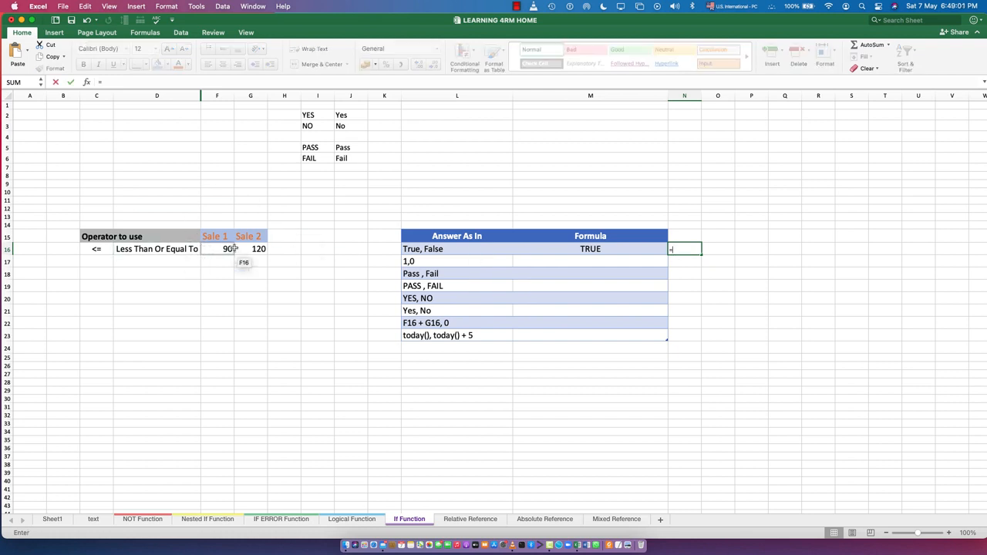
click(254, 249)
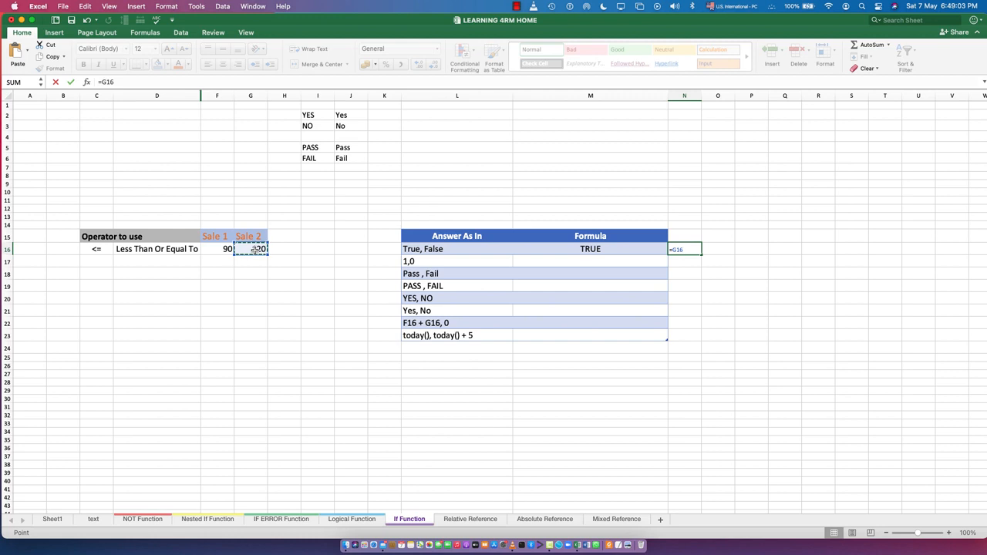
text(,)
click(213, 249)
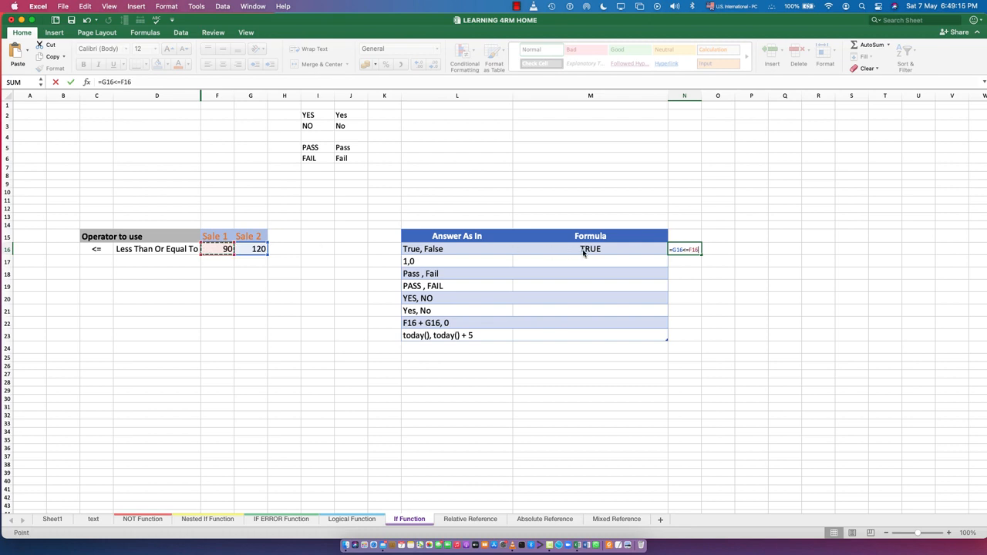
key(Return)
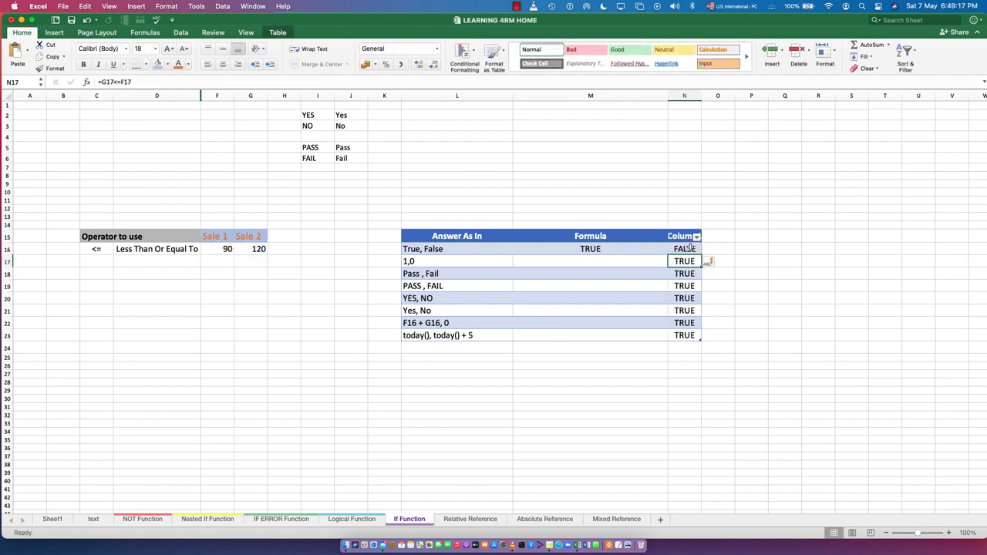
drag(681, 262, 690, 336)
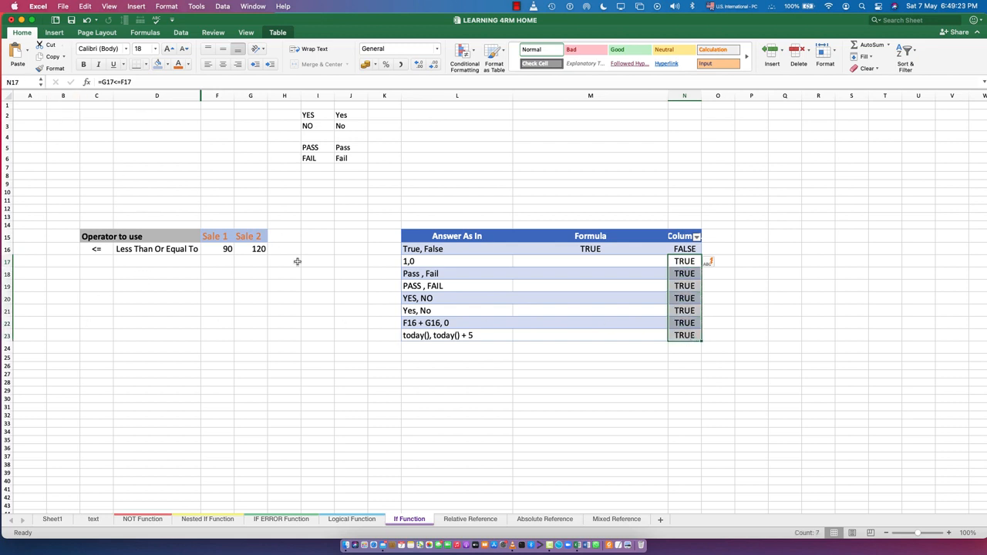
key(Delete)
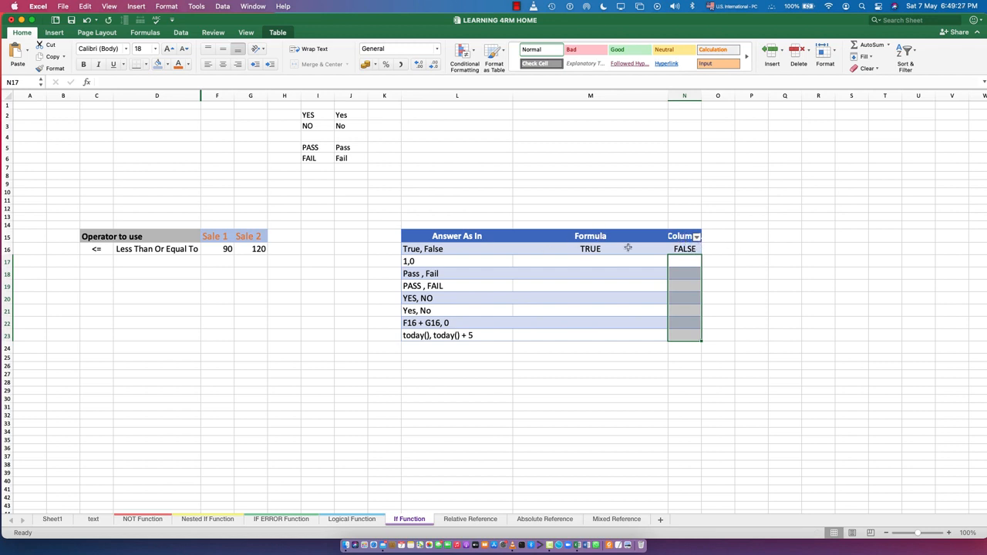
Rename the table header in N15 to "formula 1" and widen column N to fit it.
double_click(690, 238)
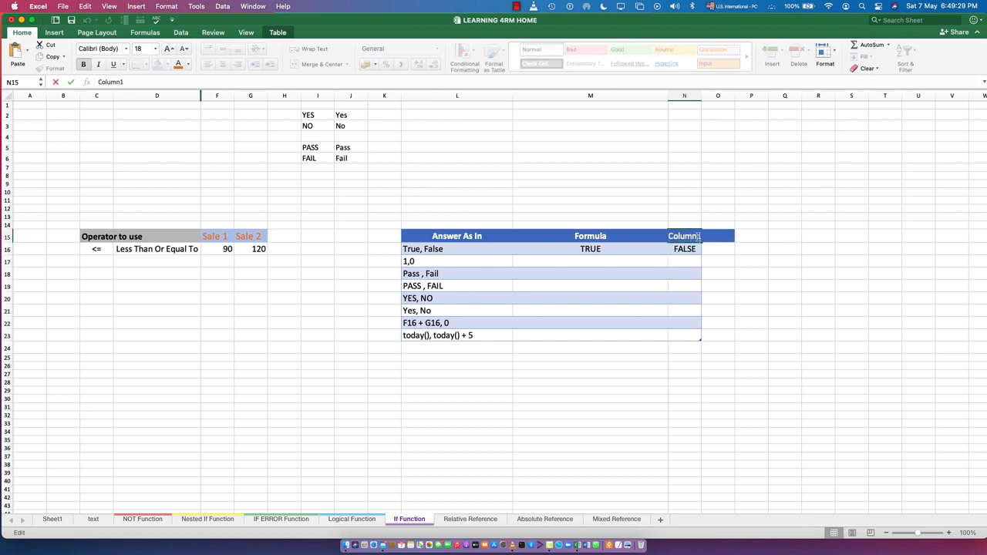
drag(701, 237, 640, 241)
text(formi)
key(BackSpace)
text(ula)
text(1)
key(Return)
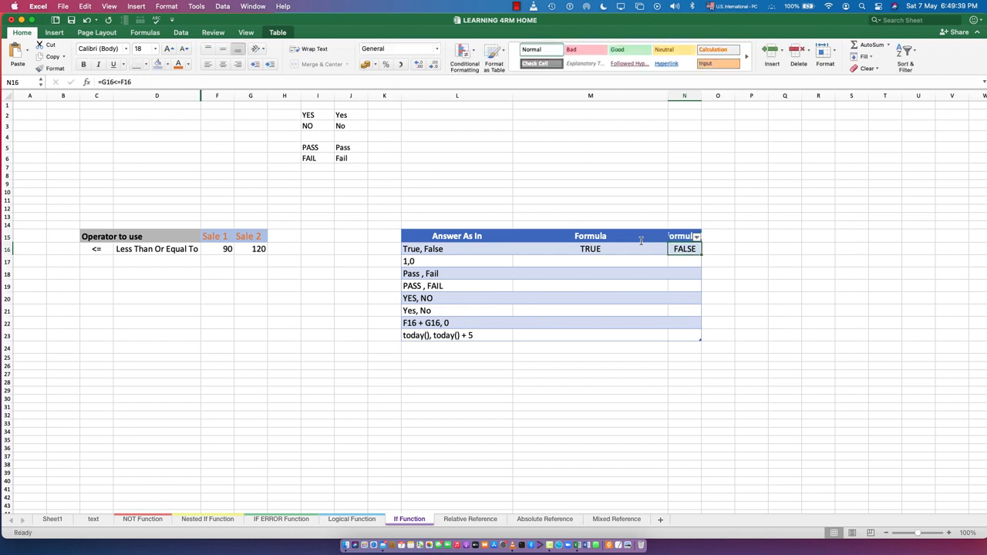
drag(701, 95, 736, 98)
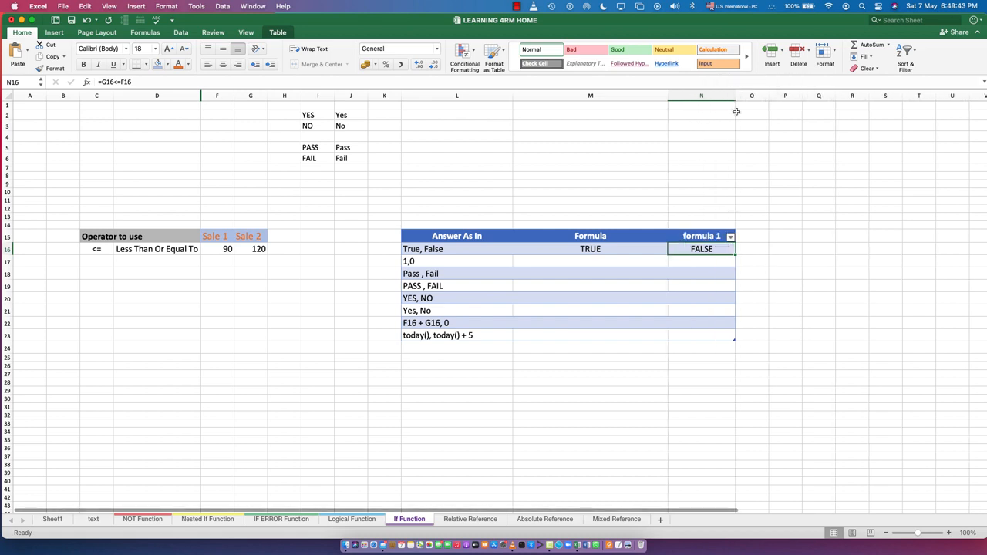
Recheck the cell references in the M16 formula and remove the refilled copies from M17:M23.
double_click(571, 250)
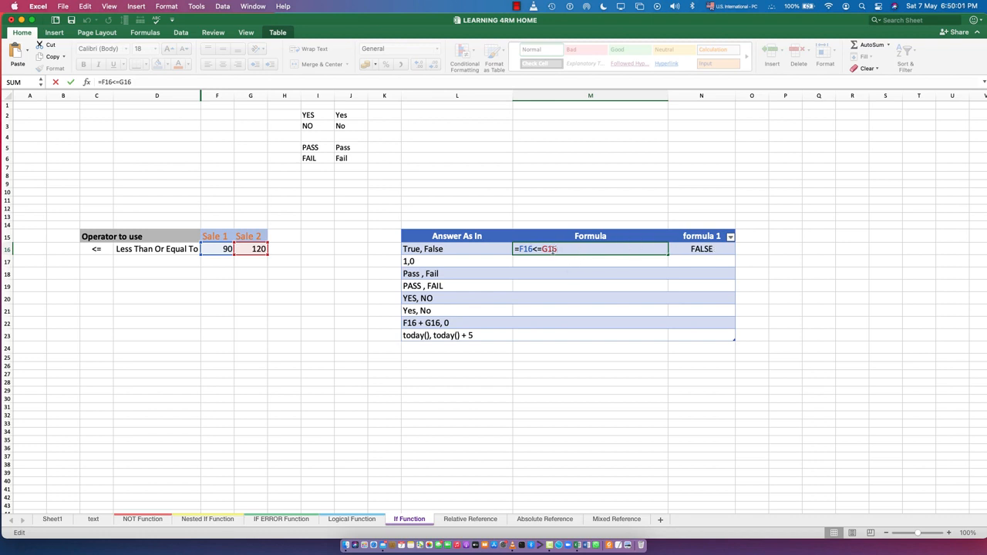
key(Return)
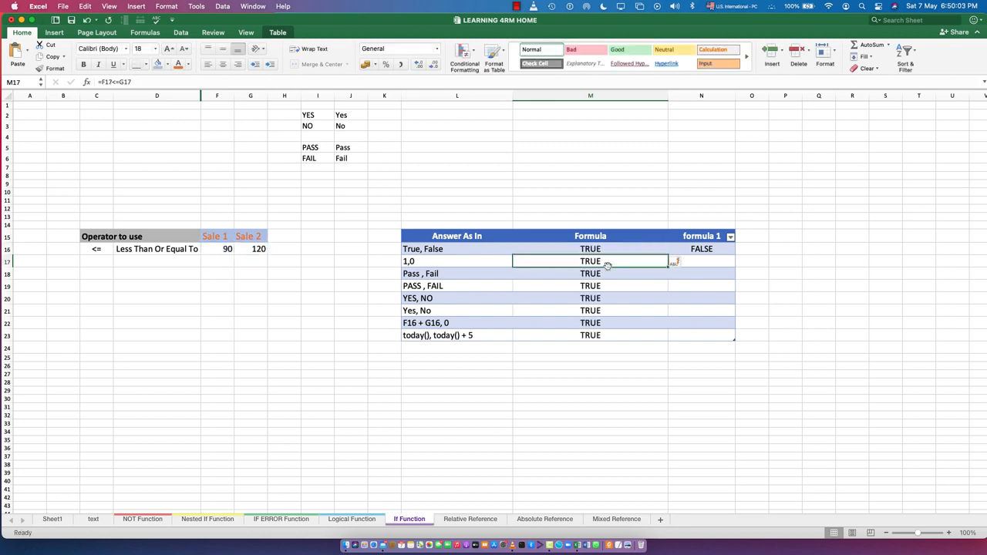
drag(608, 263, 540, 335)
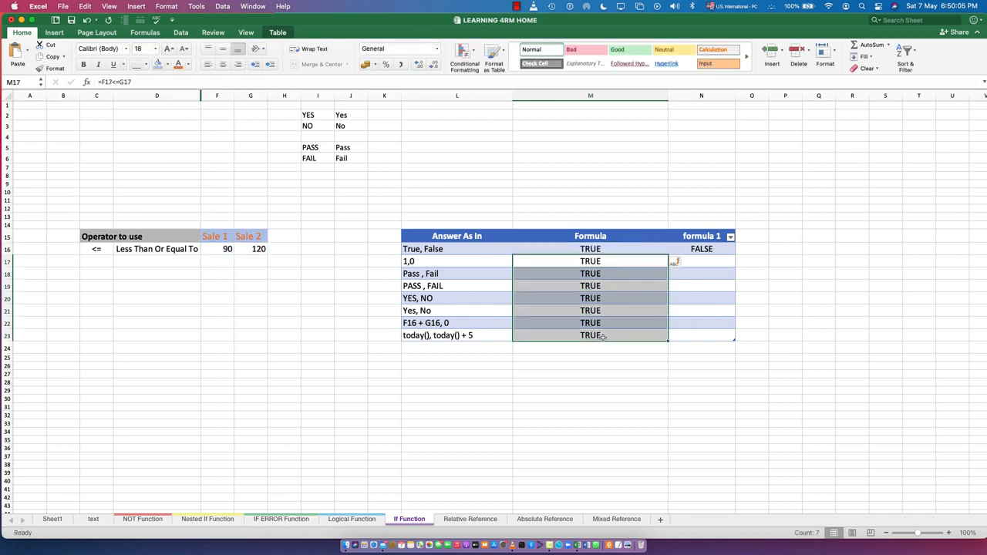
key(Delete)
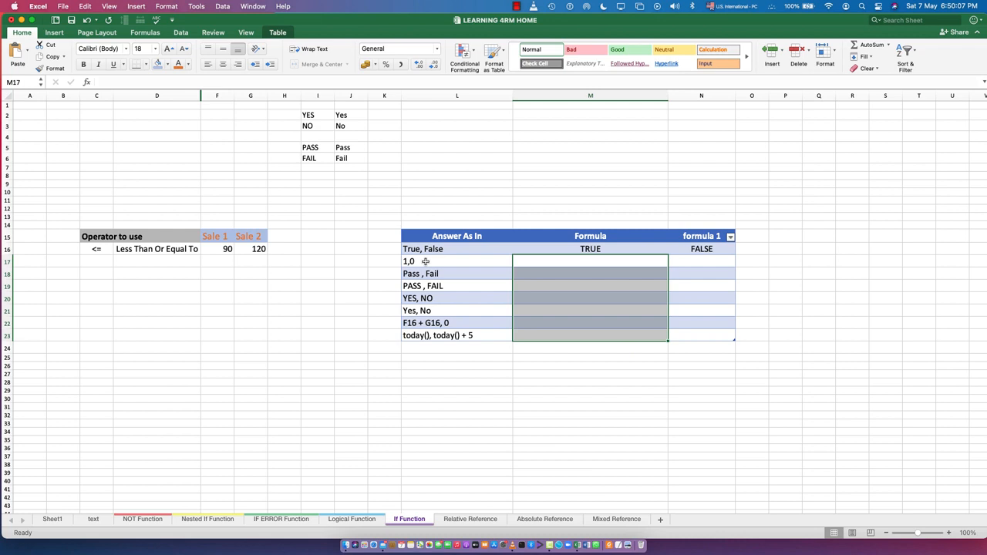
Enter an IF formula in M17 that tests F16<=G16 and returns 1 if true, 0 if false.
click(571, 260)
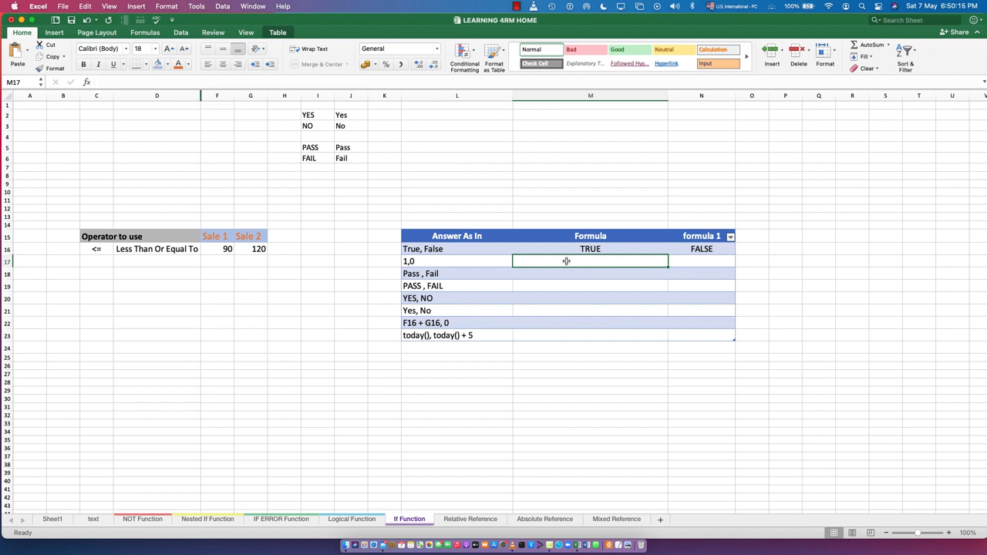
text(=)
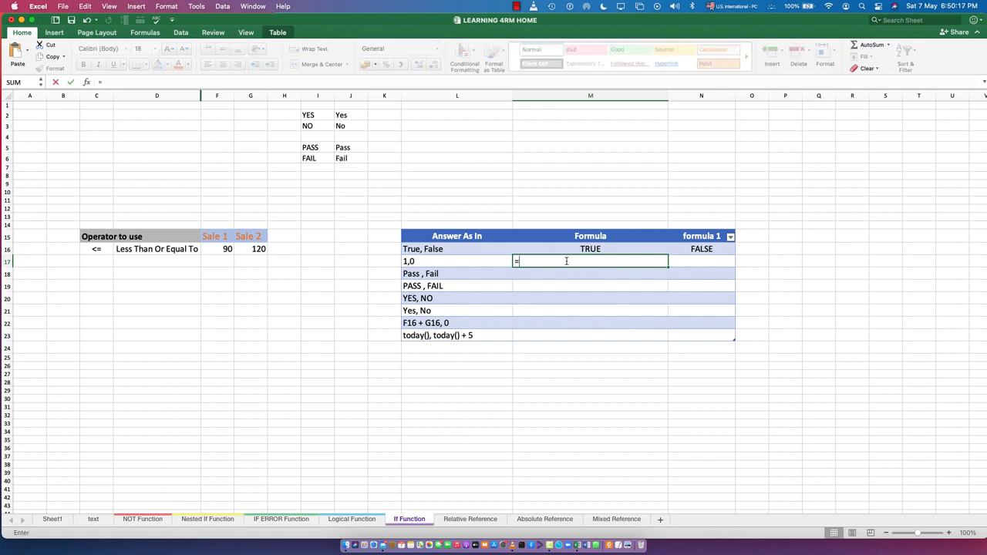
text(if)
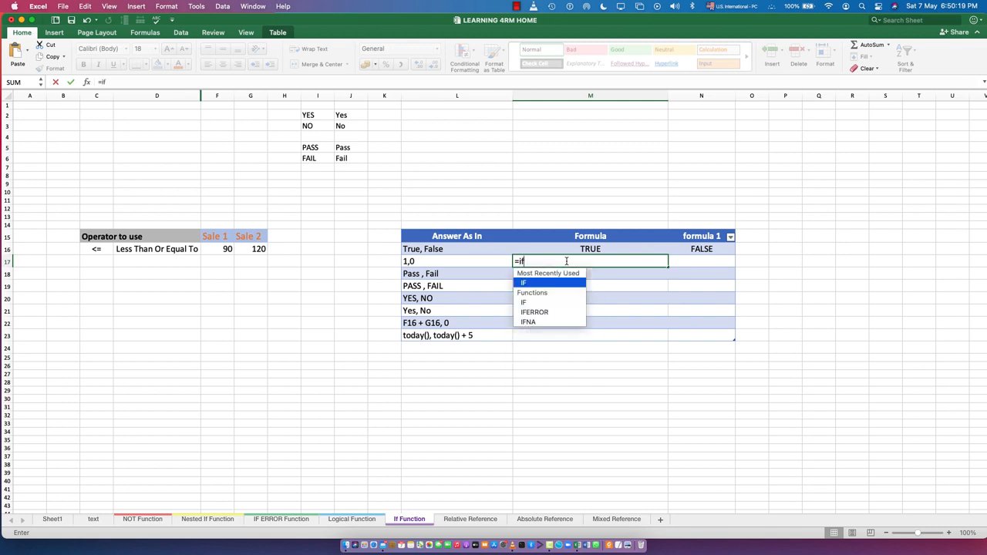
text(()
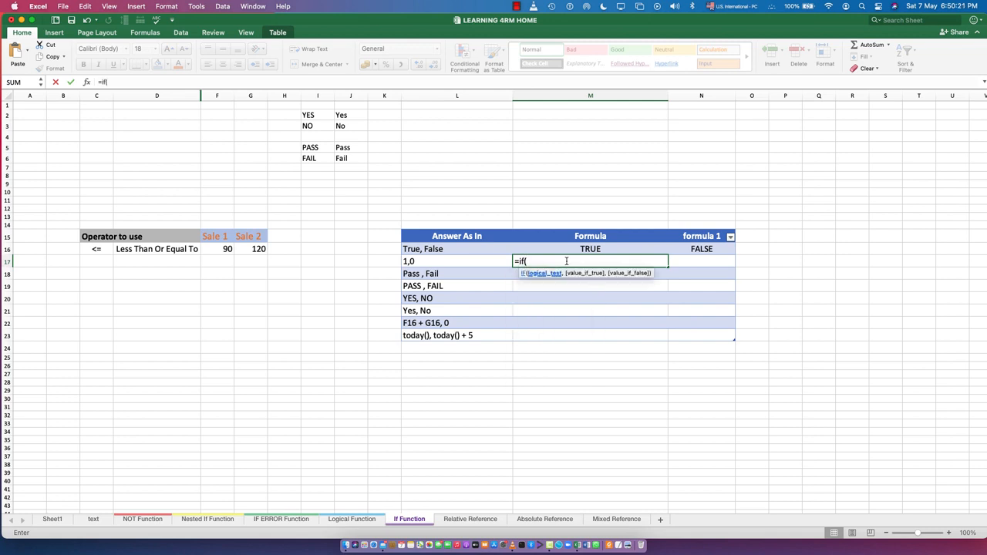
click(227, 249)
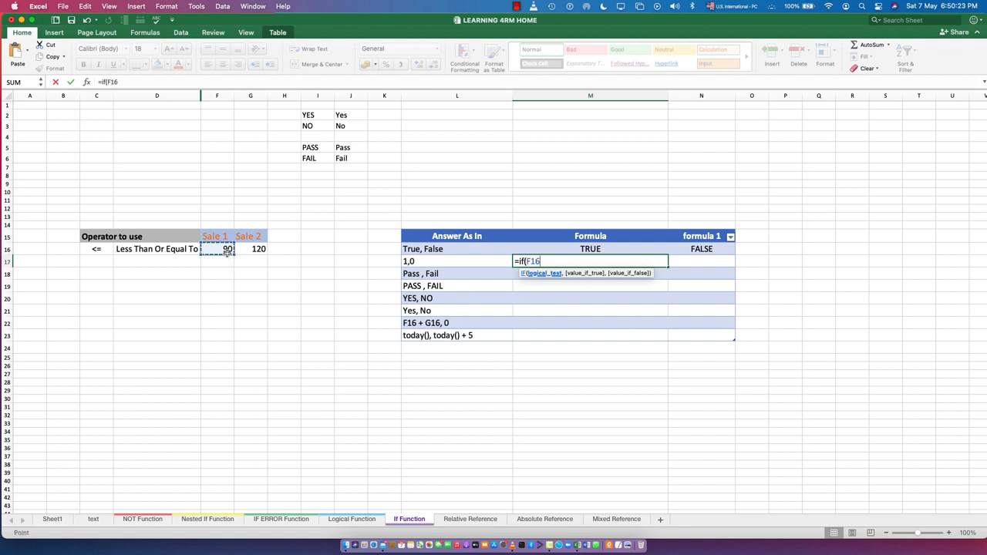
text(<=)
click(247, 249)
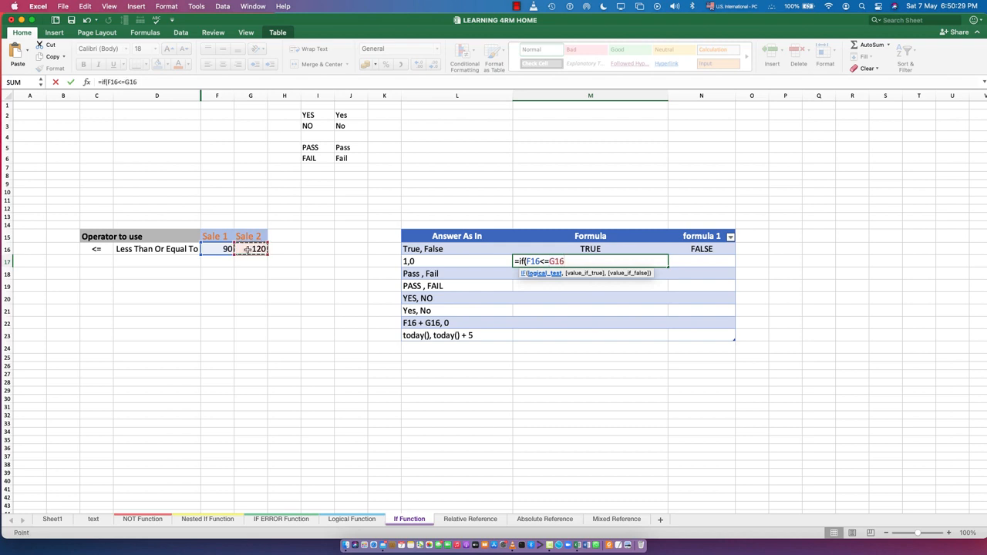
text(,)
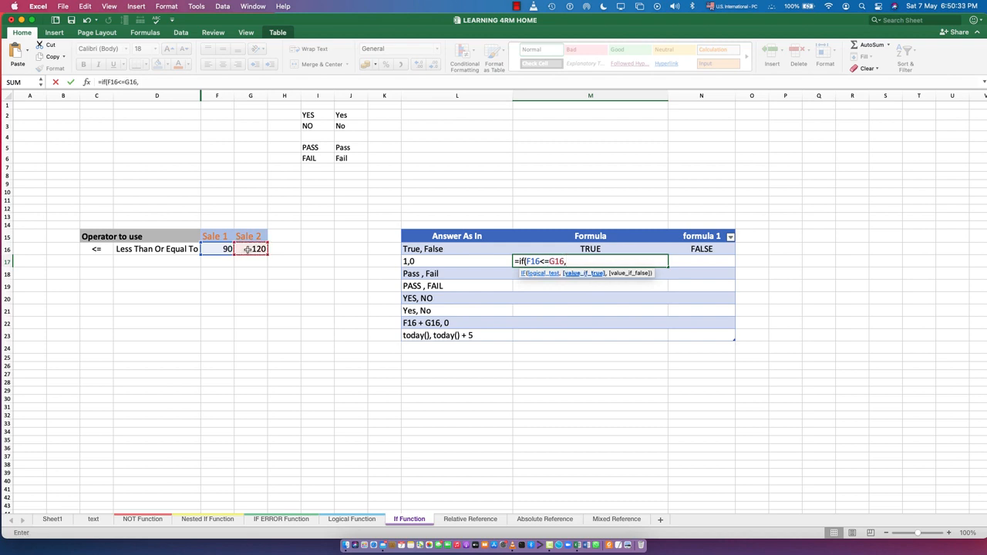
text( 1, 0)
key(Return)
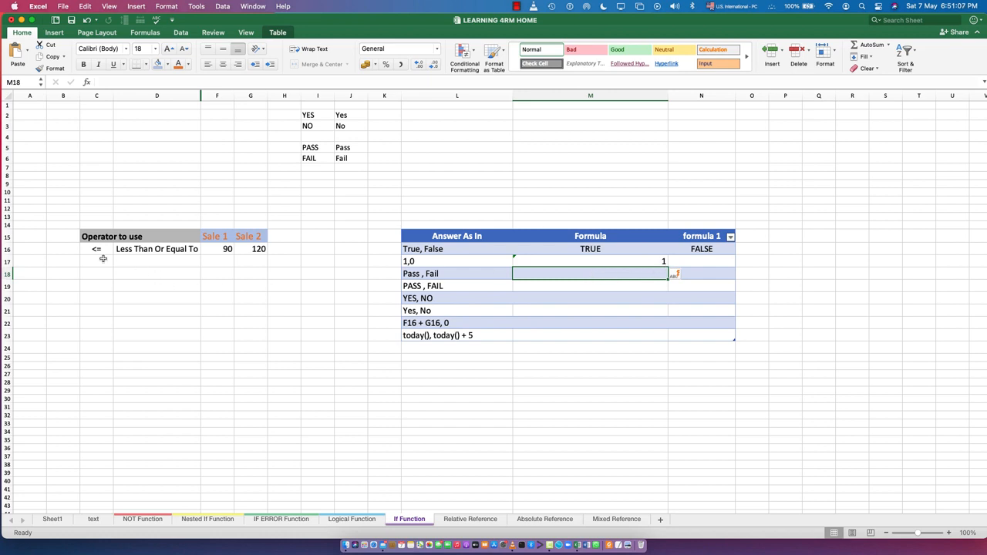
Enter the formula =IF(G16<=F16, 1, 0) in N17.
click(702, 261)
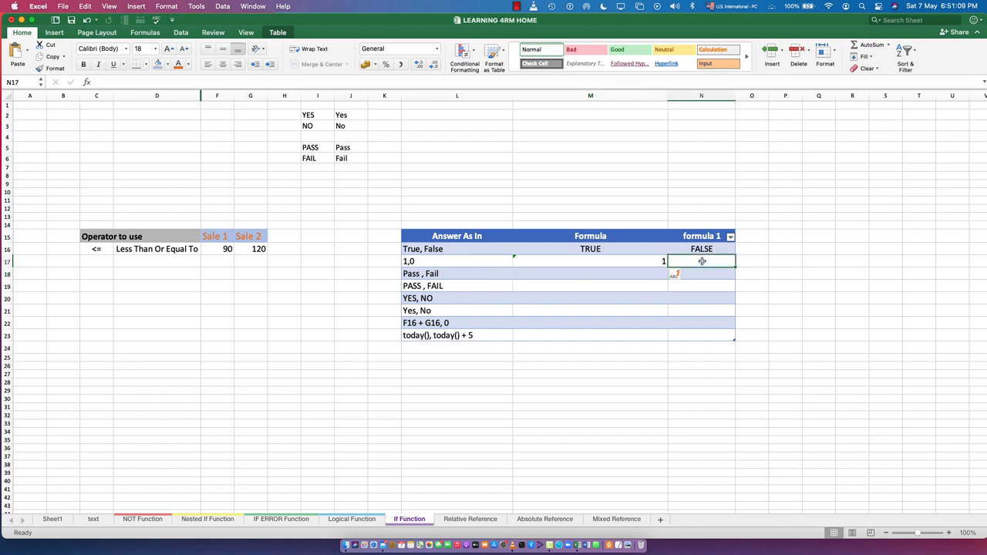
text(=i)
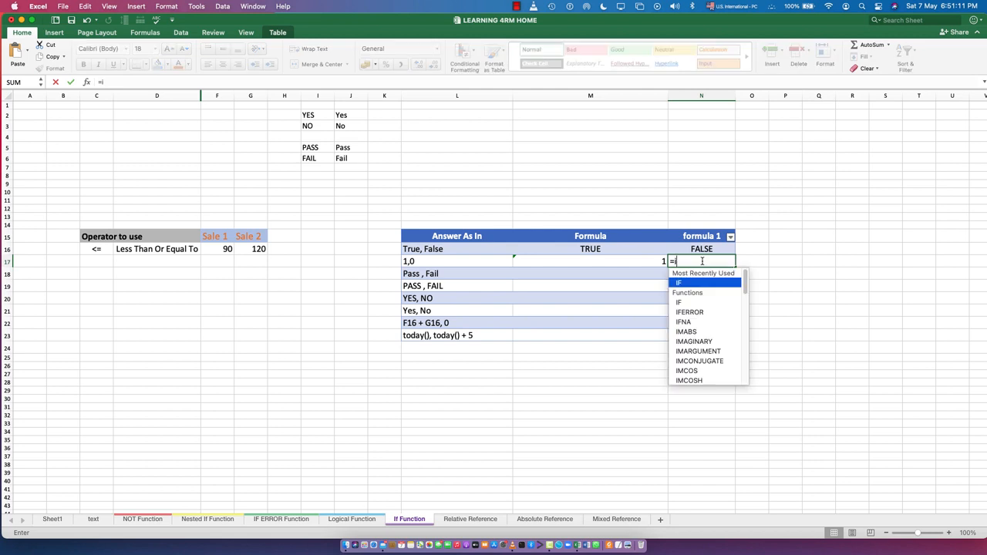
text(f()
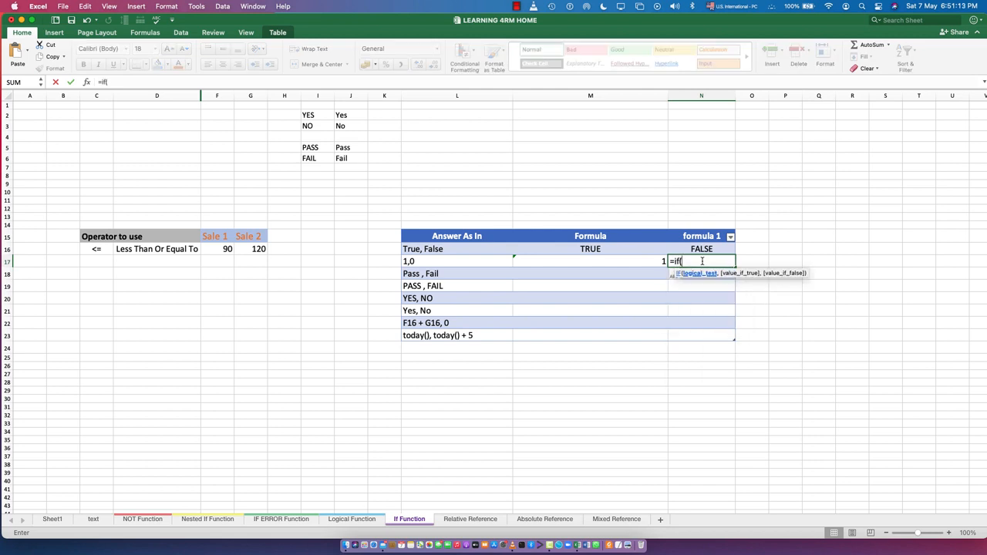
click(260, 249)
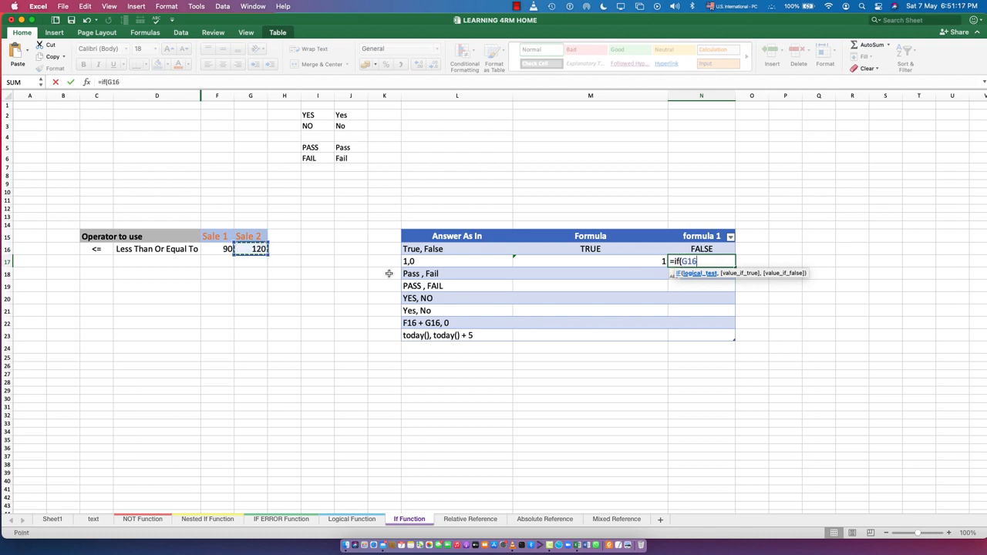
text(<+)
key(BackSpace)
text(=)
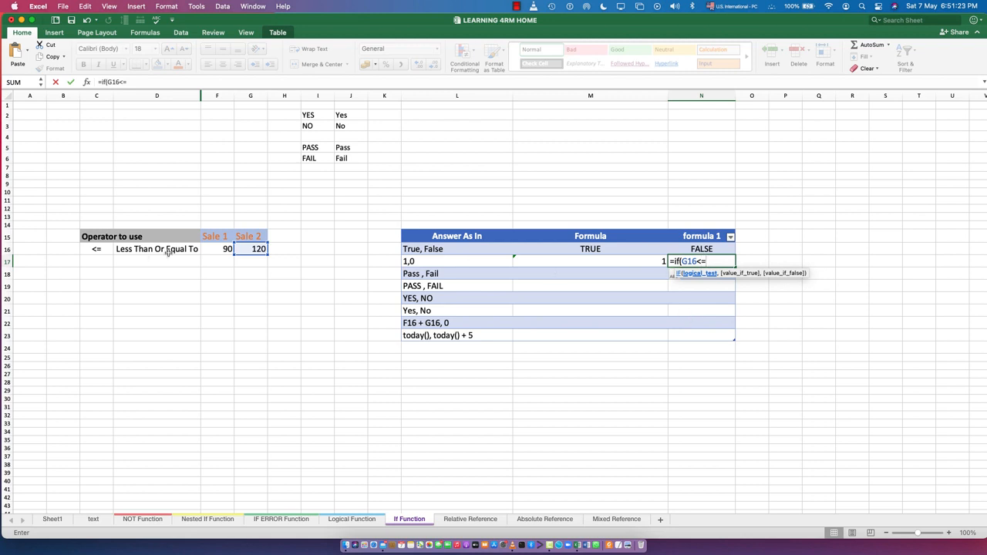
click(211, 250)
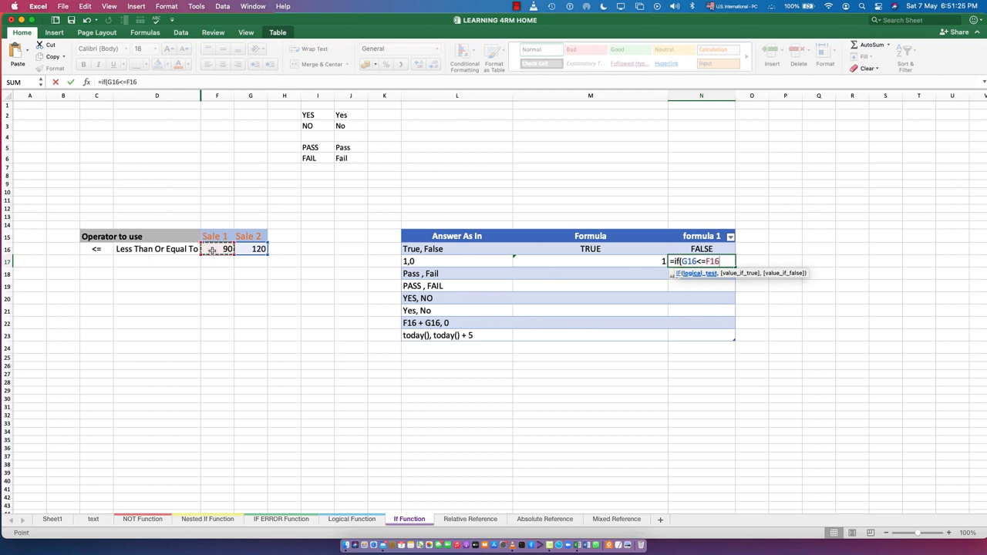
text(, 1, 0)
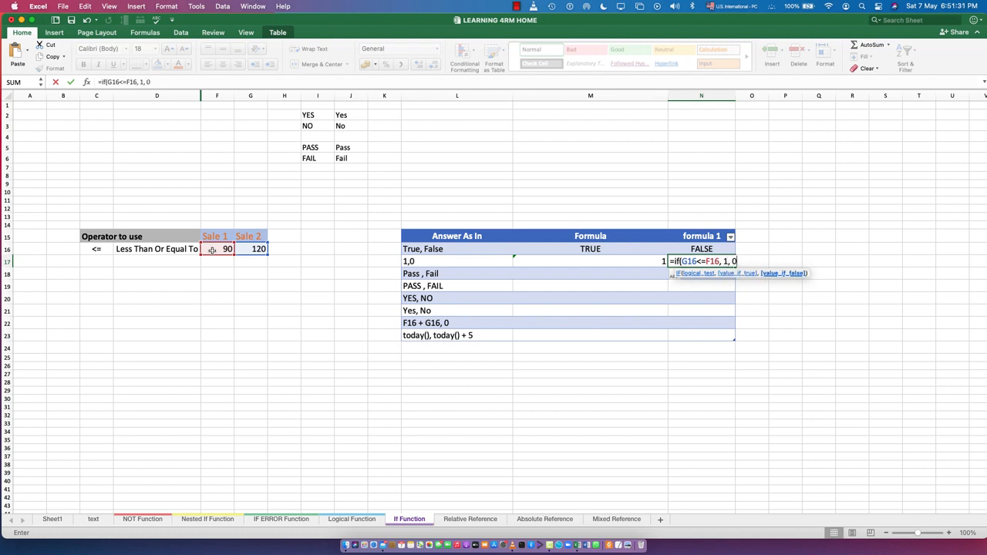
text())
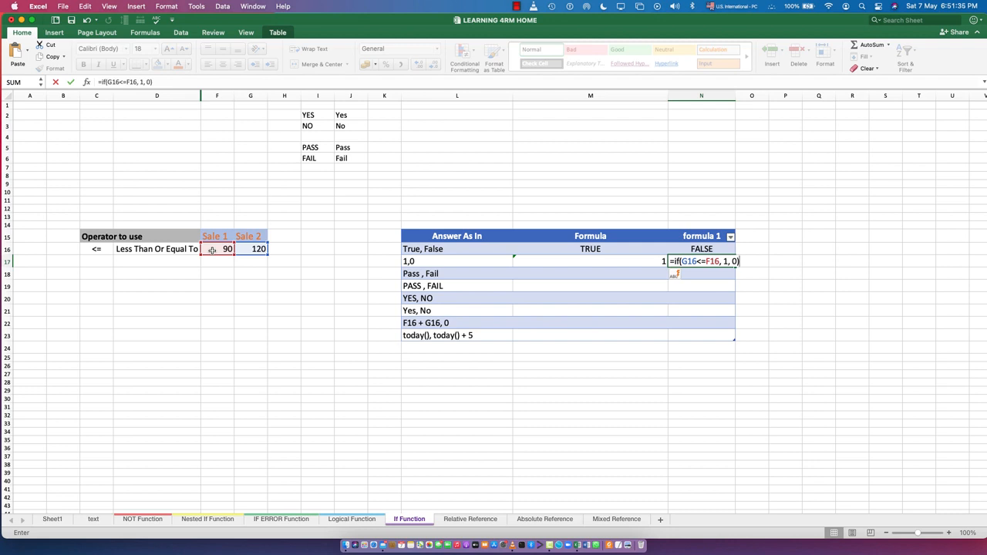
key(Return)
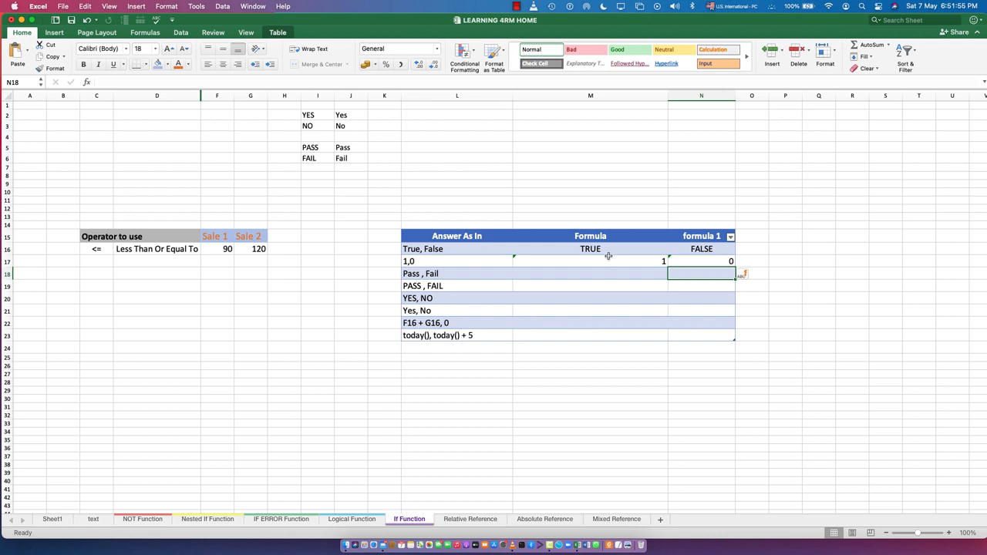
Enter an IF formula in M18 that tests F16<=G16, with empty quotation marks as the value if true.
click(587, 273)
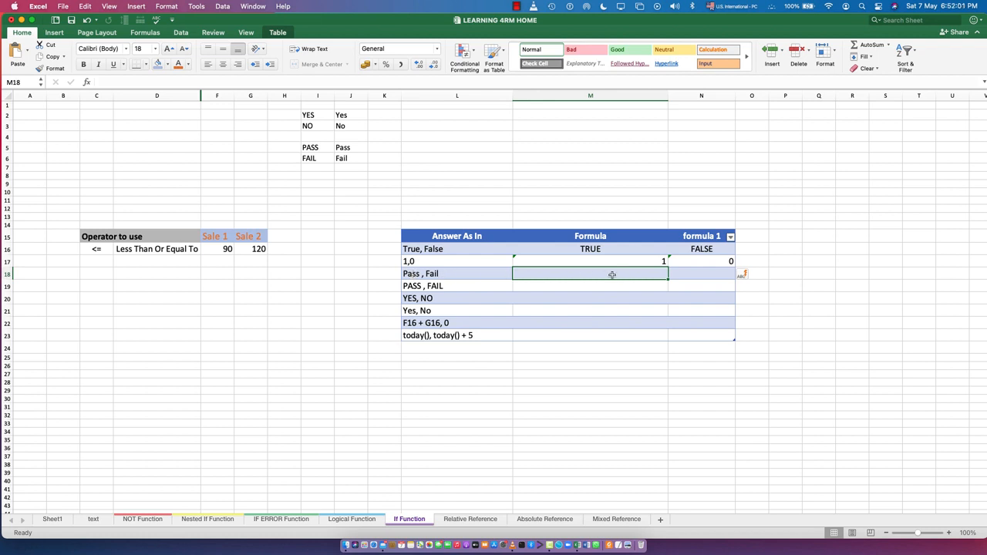
text(=)
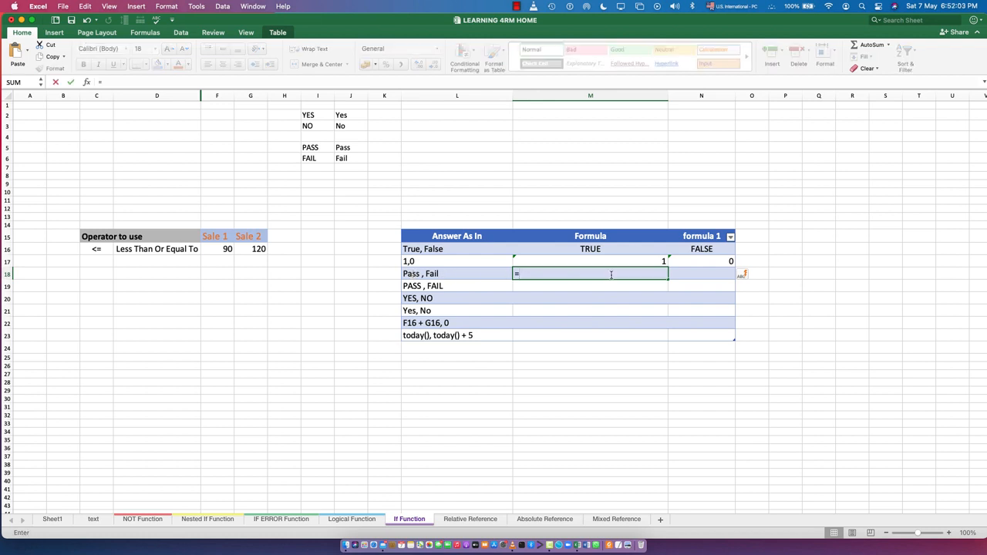
text(if()
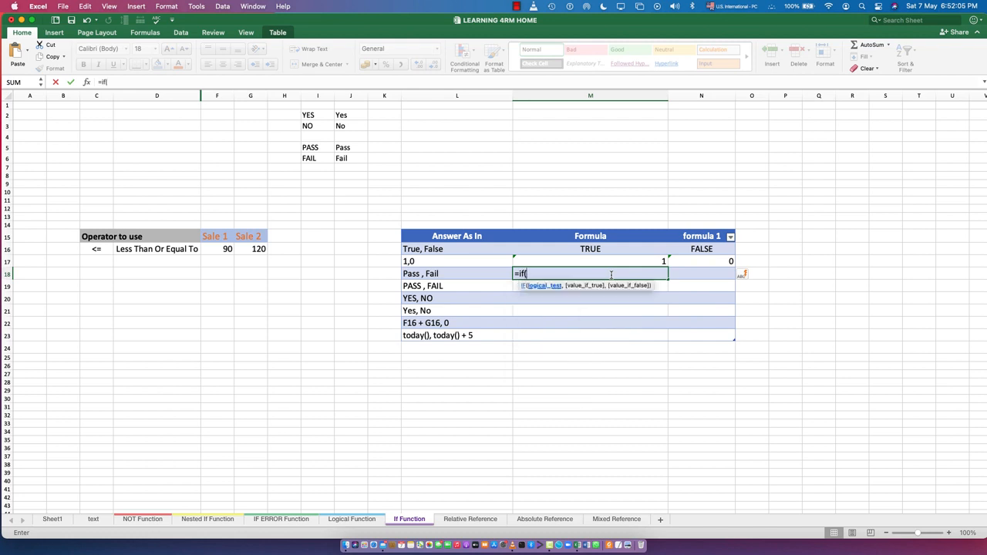
click(229, 251)
text(<=)
click(246, 253)
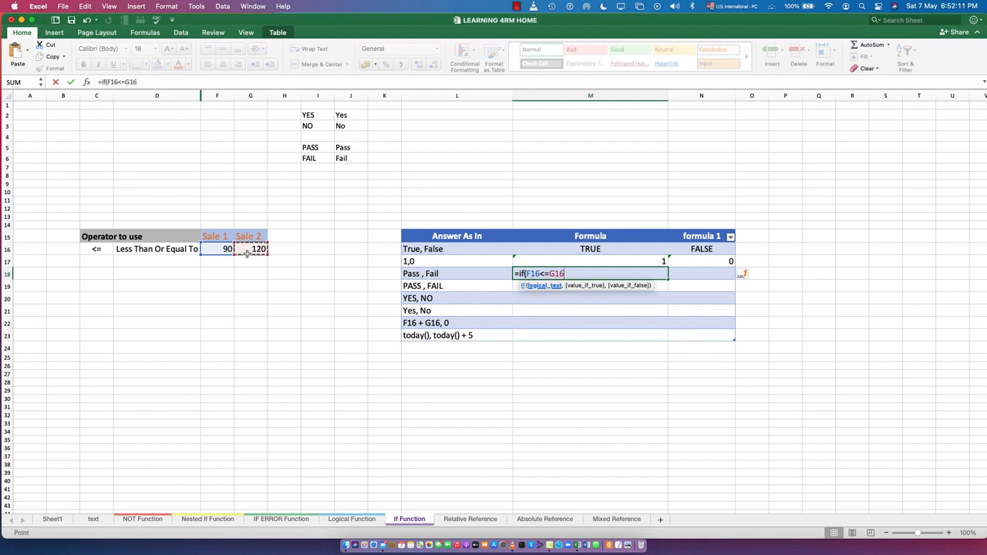
text(,)
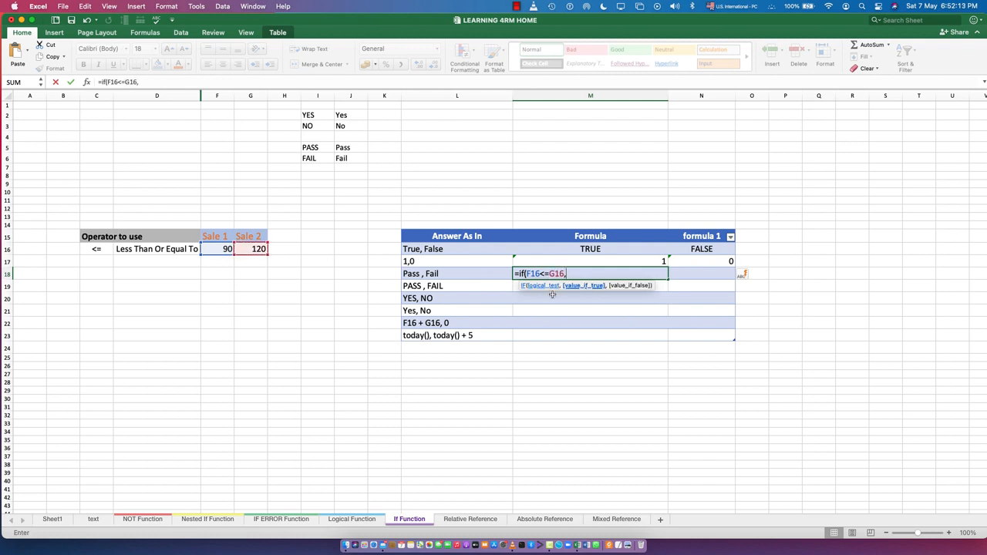
text( "")
key(Left)
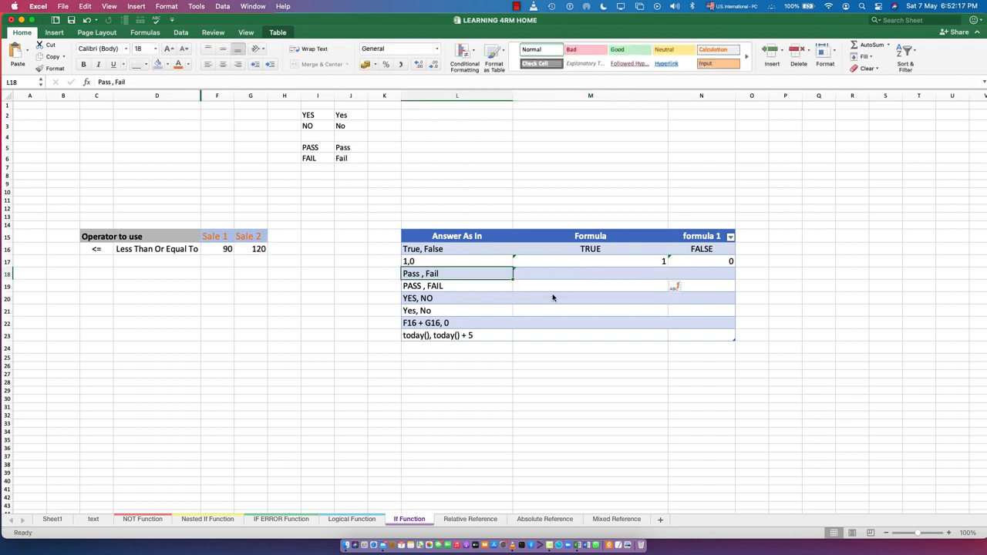
Complete the IF formula in M18 so it returns "Pass" if true and "Fail" if false.
double_click(586, 275)
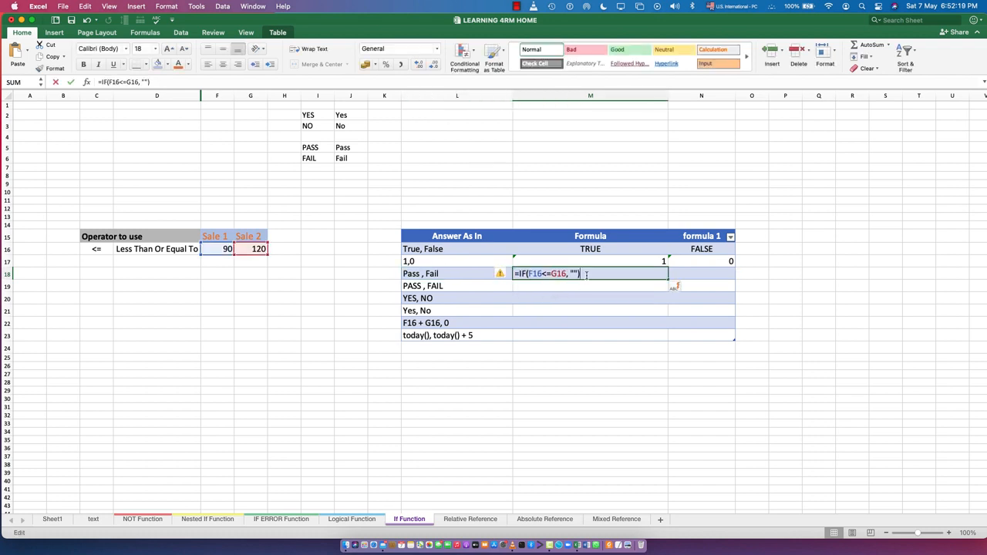
key(Left)
key(Left)
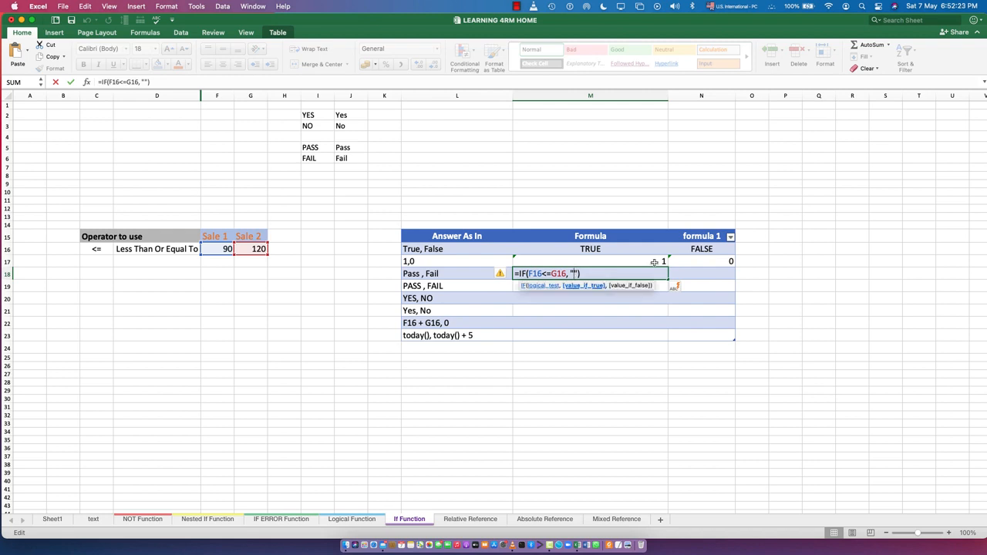
text(Pass)
text(, "")
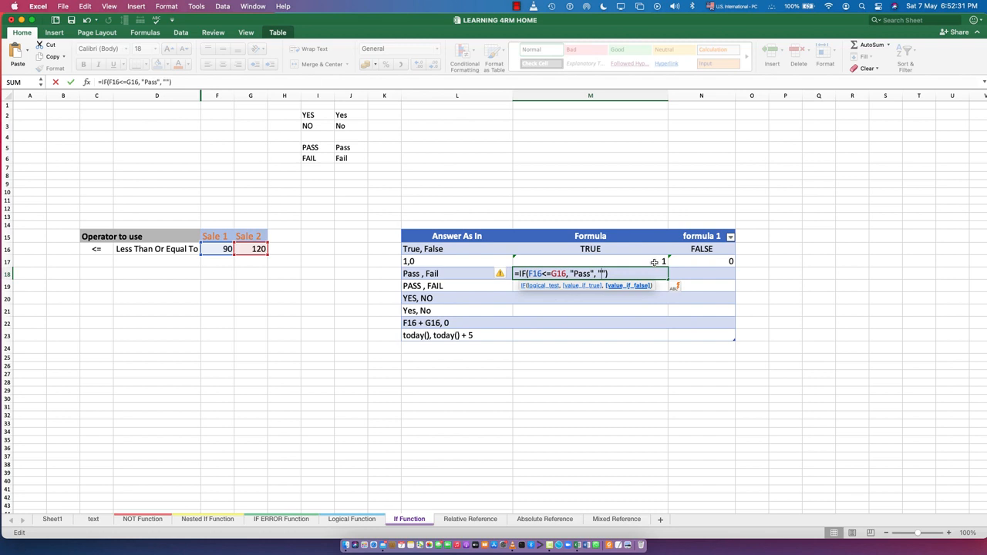
text(Fail)
key(Return)
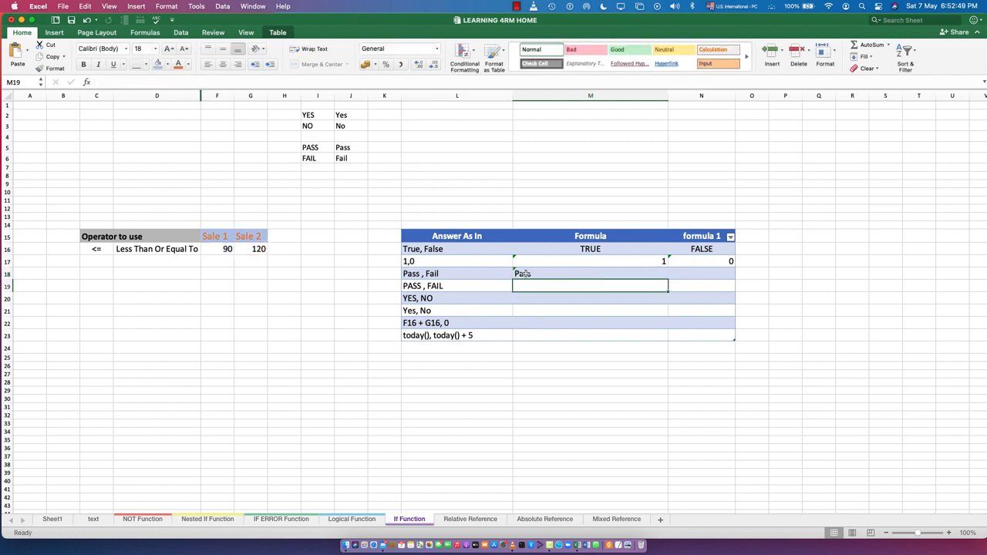
Enter an IF formula in N18 that tests G16<=F16, with empty quotation marks as the value if true.
click(715, 276)
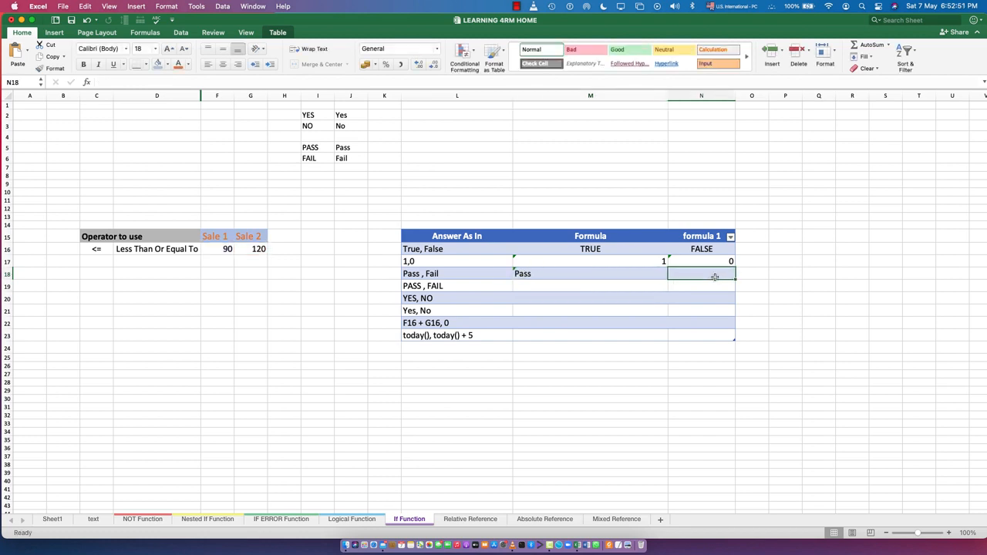
text(=if)
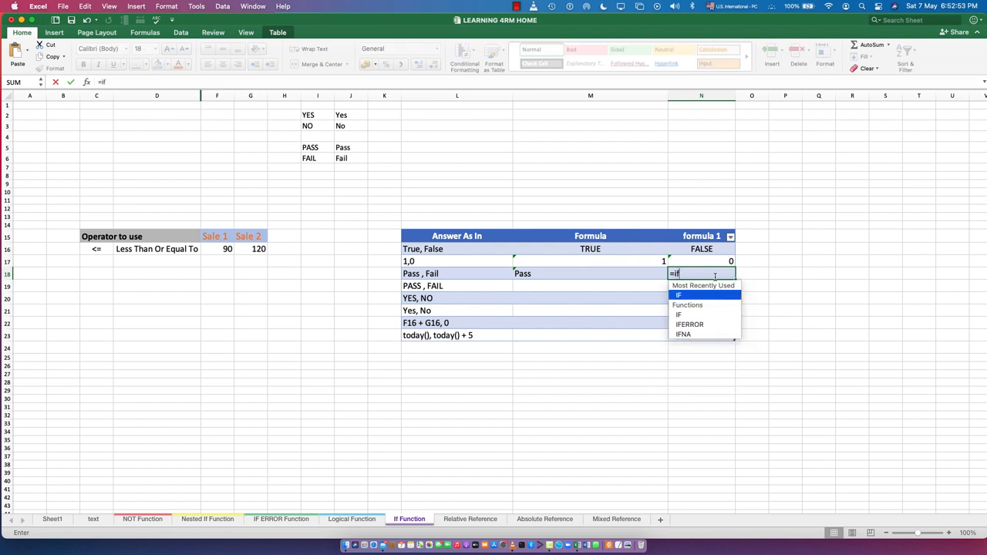
text(()
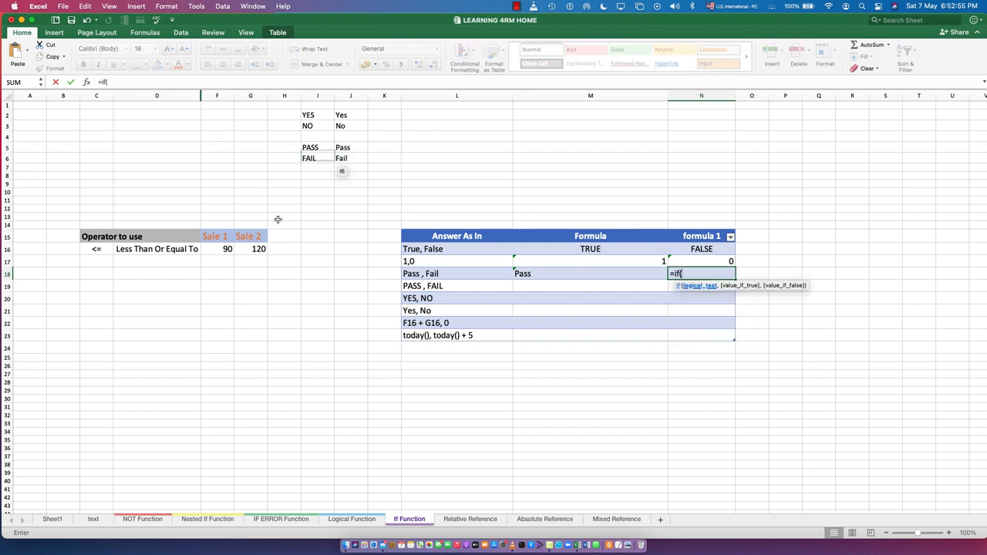
click(256, 248)
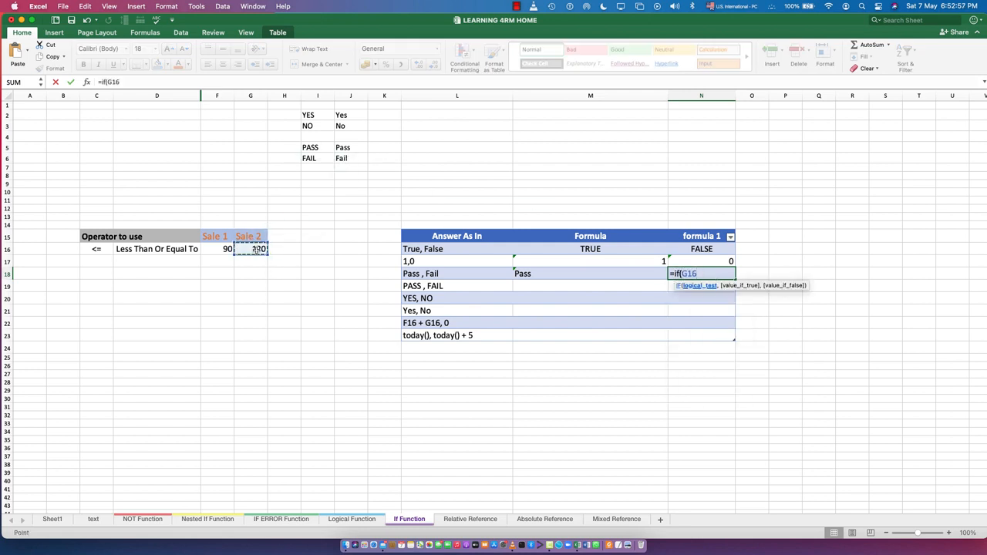
text(<=)
click(215, 249)
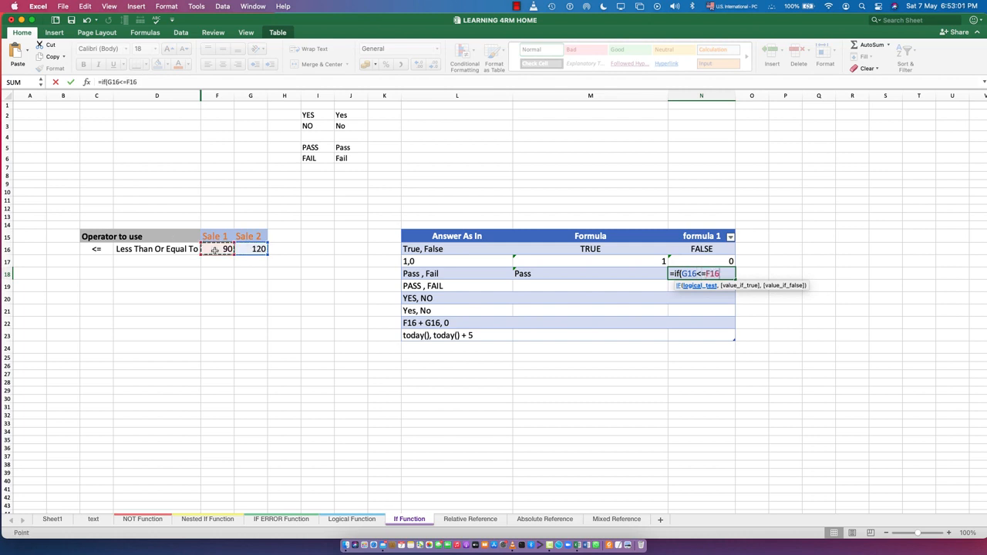
text(,)
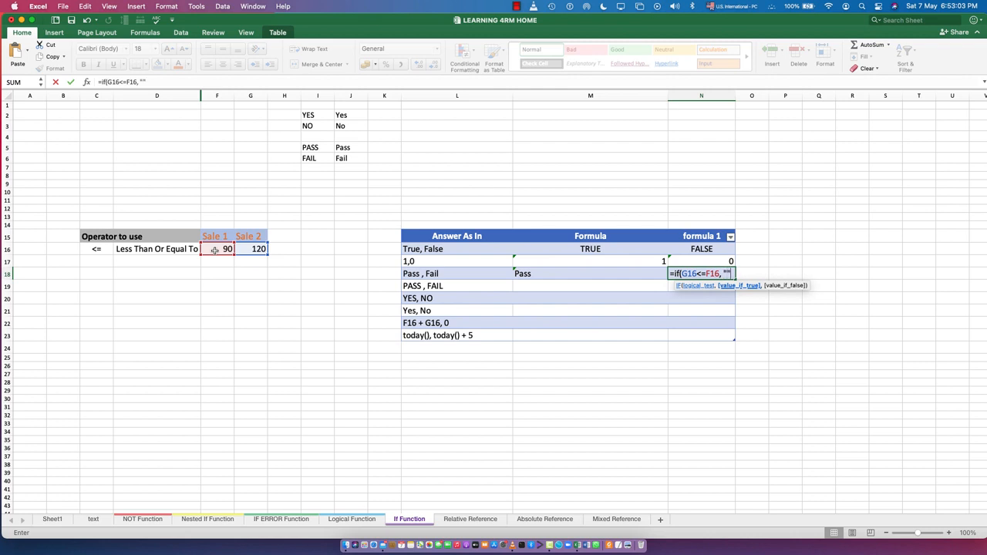
key(Left)
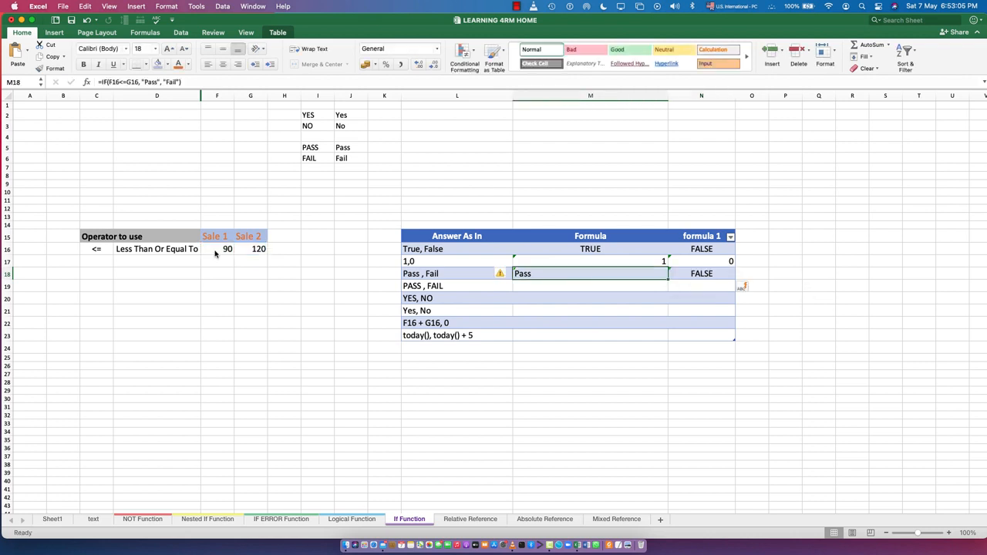
key(Right)
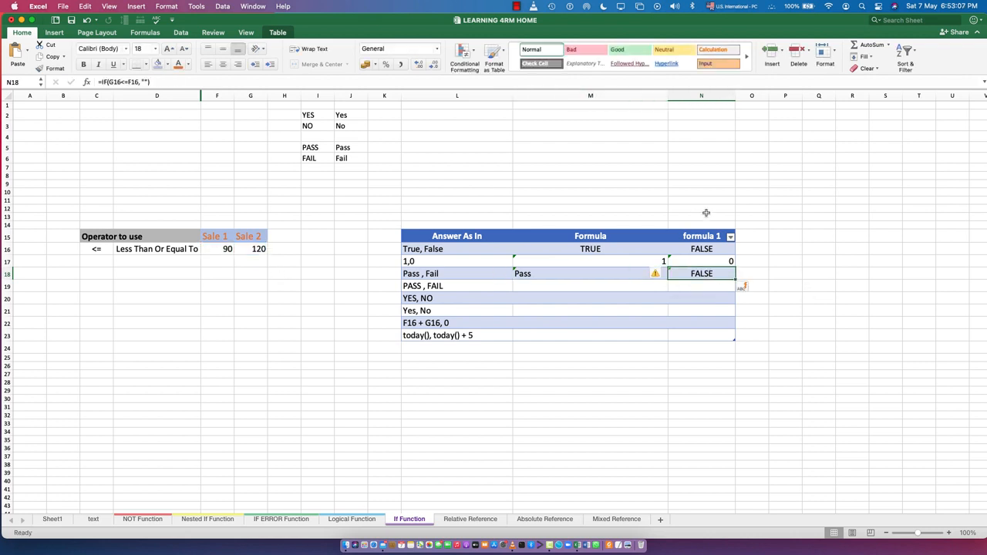
Complete the IF formula in N18 with "Pass" for true and "Fail" for false, and compare the formulas in M16 and N16.
double_click(709, 274)
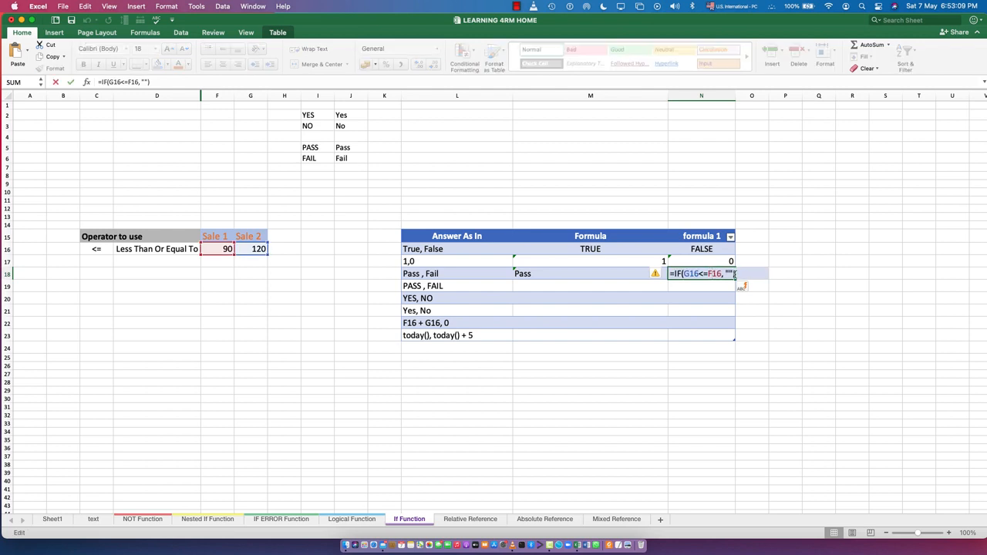
text(Pass)
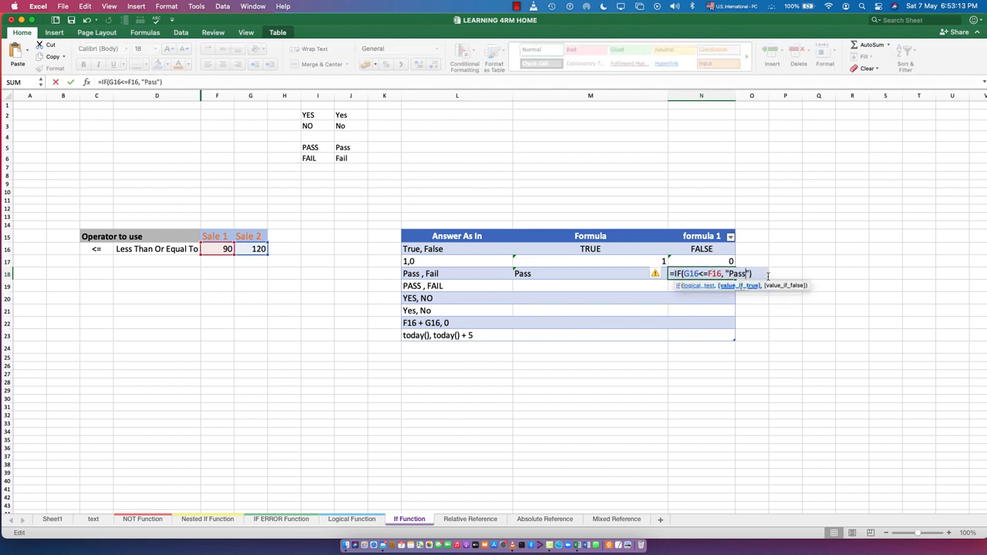
text(, "")
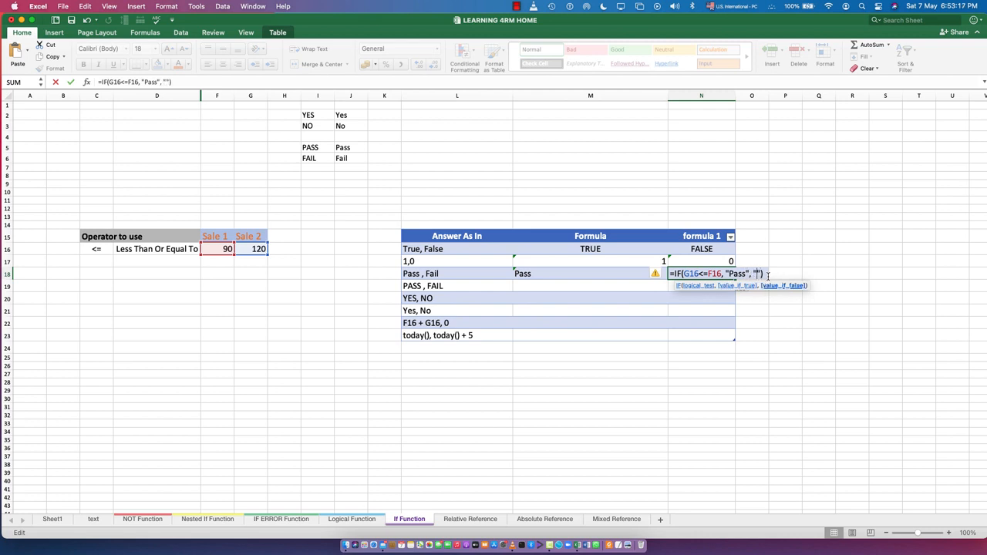
text(Fail)
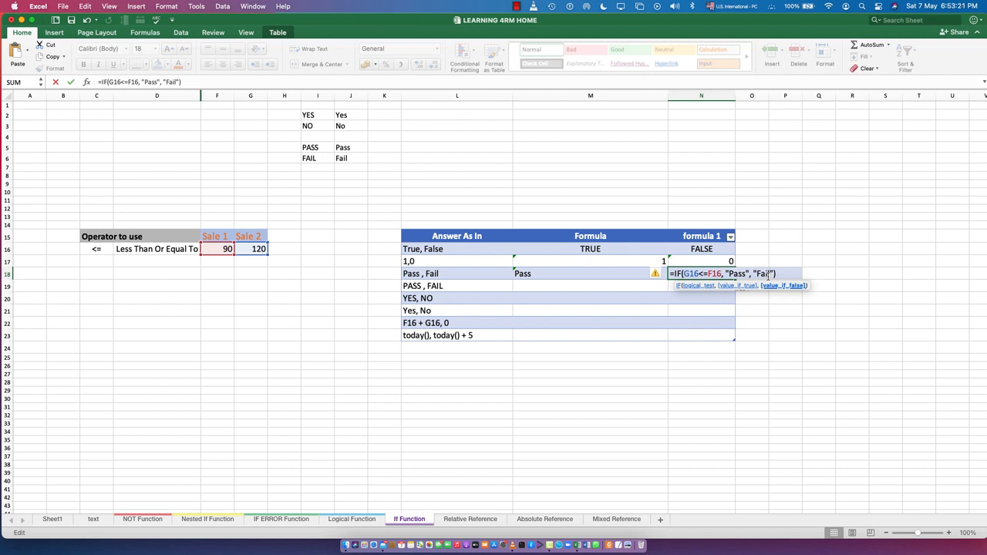
key(Return)
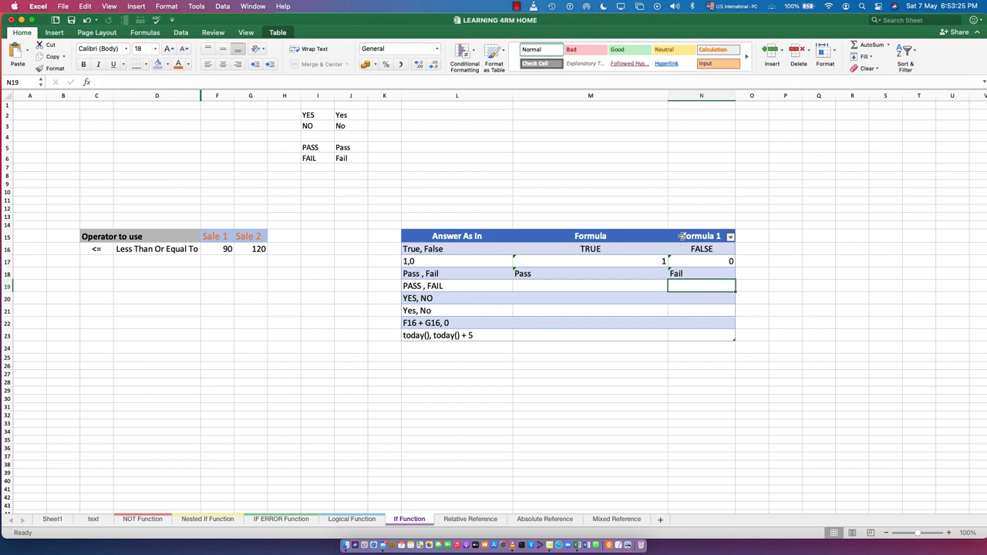
click(563, 252)
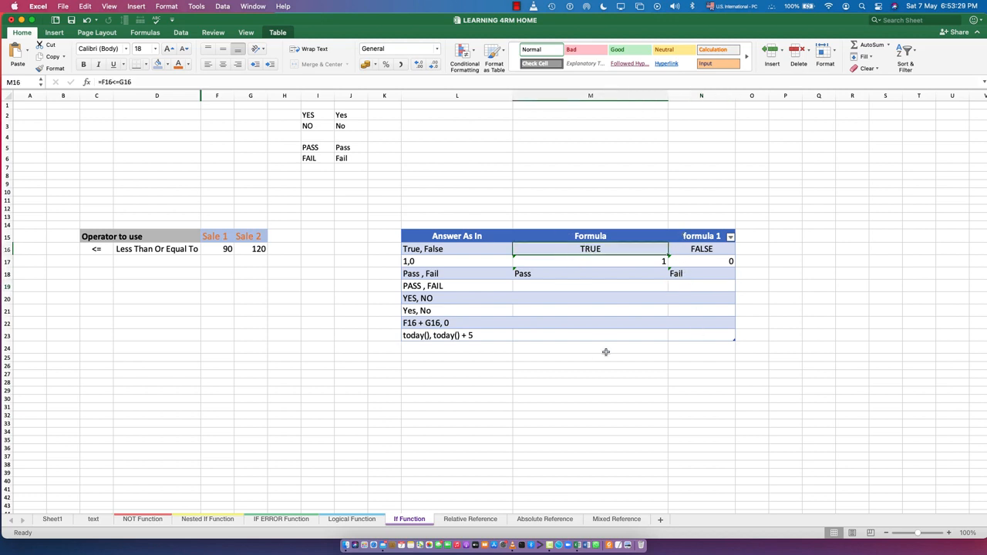
click(703, 251)
Check the Pass and Fail texts in J5 and J6 and start an IF formula in M19 that tests F16<=G16.
click(531, 286)
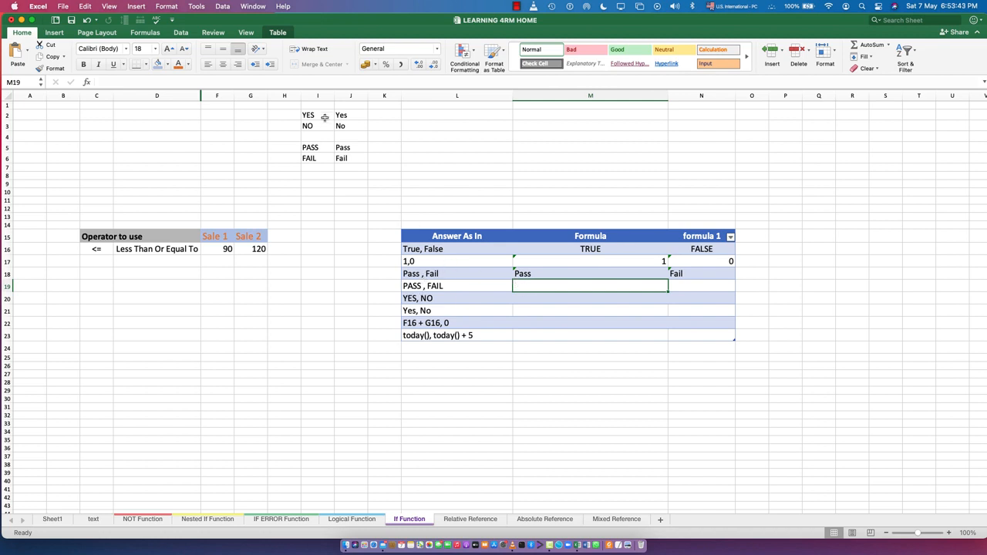
click(351, 151)
click(343, 158)
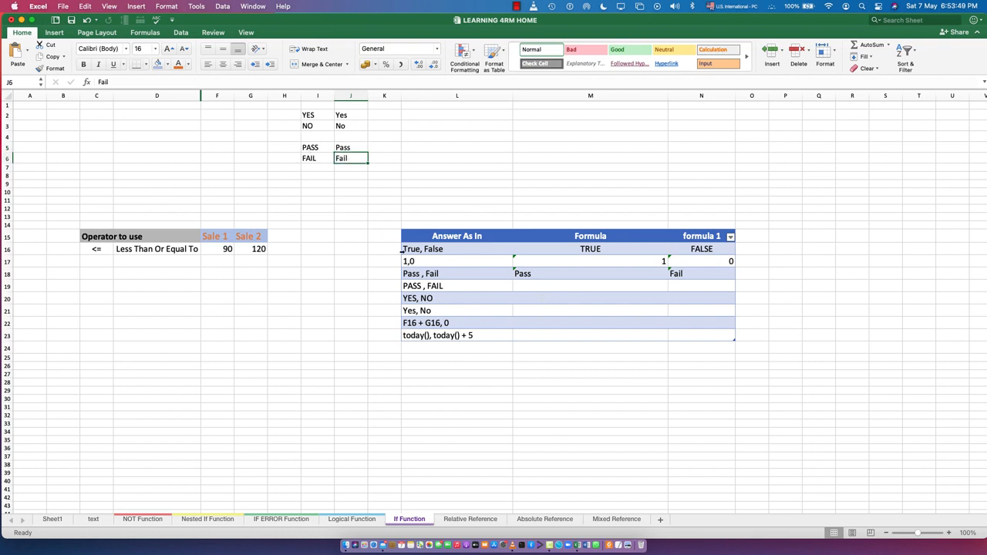
click(530, 286)
text(=)
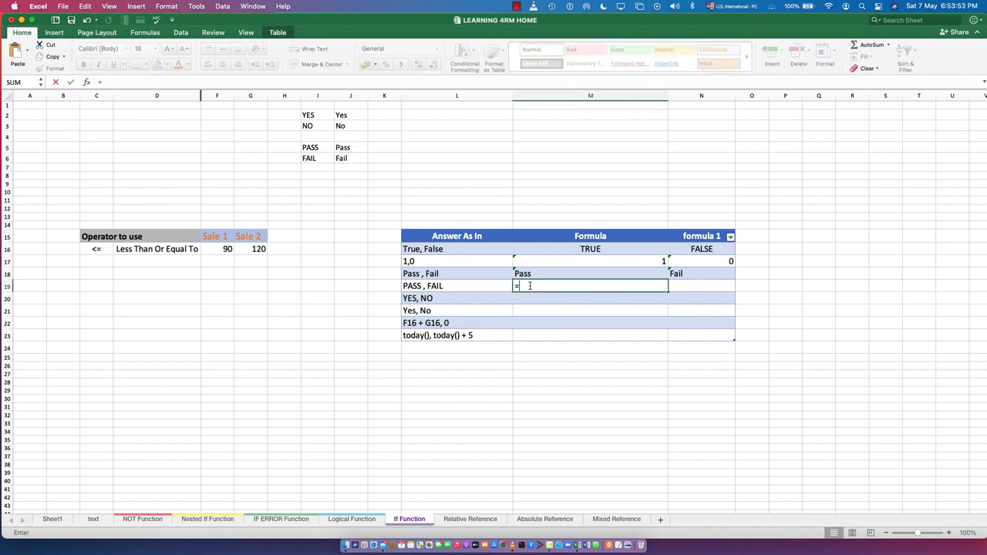
text(if()
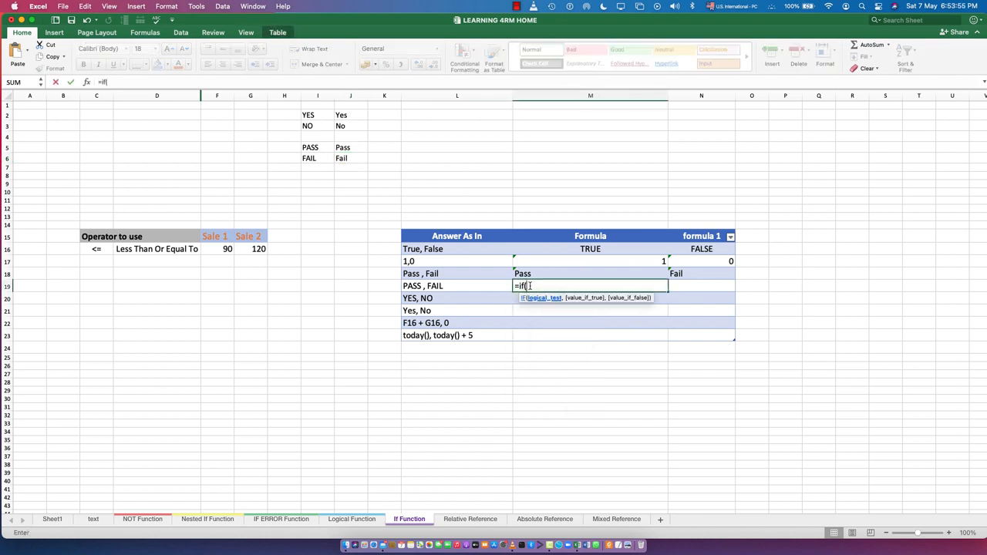
click(226, 249)
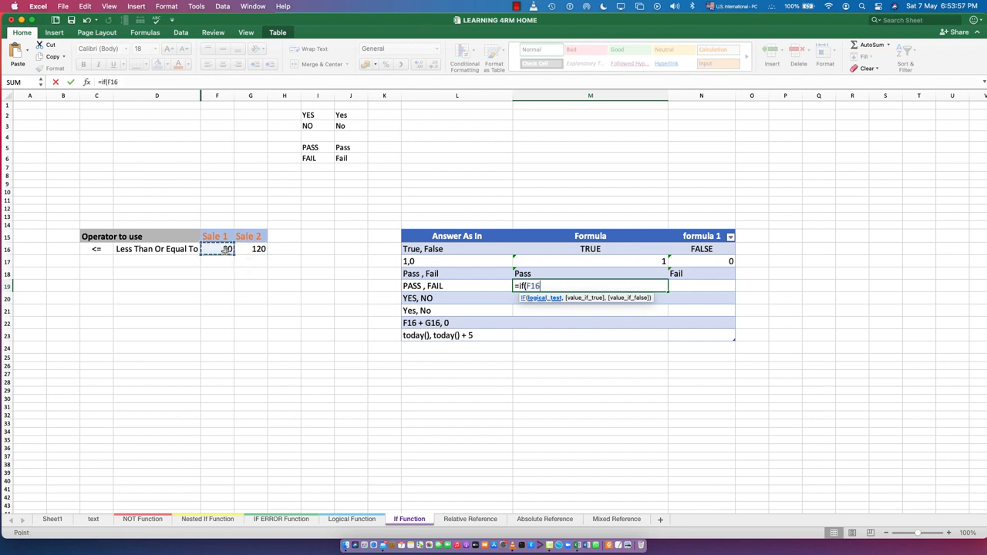
text(<=)
click(248, 251)
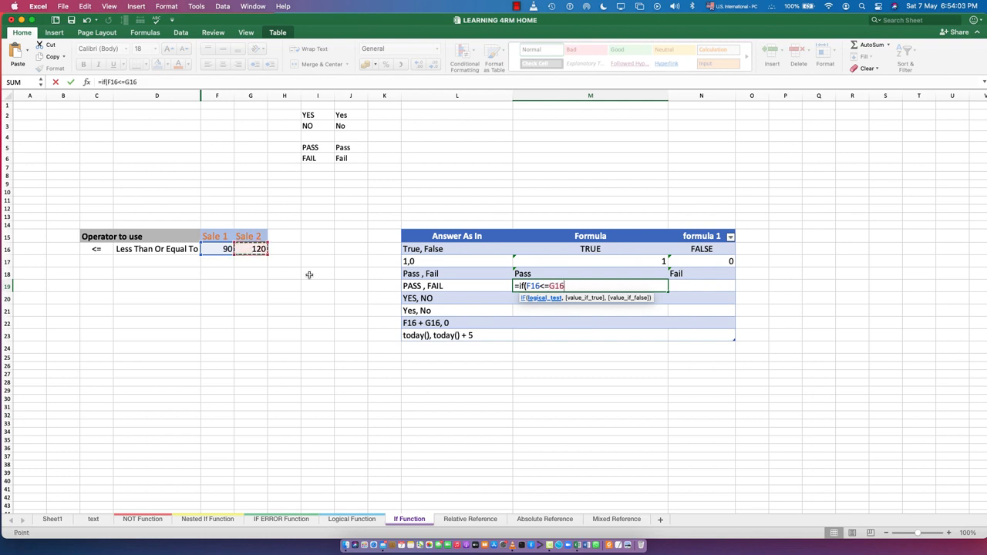
Complete the IF formula in M19 with UPPER(J5) for true and UPPER(J6) for false, and check the source texts in J5 and J6.
text(, upper)
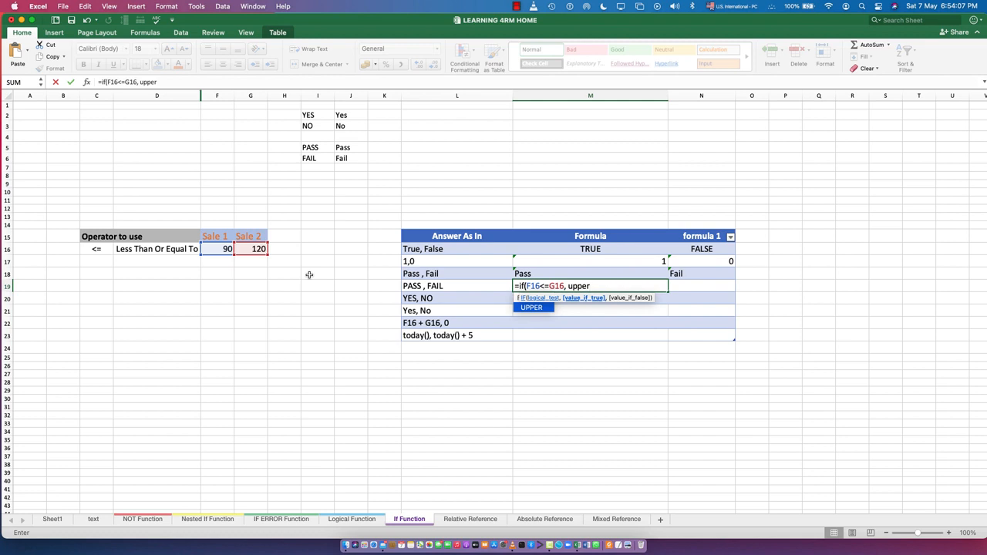
text(()
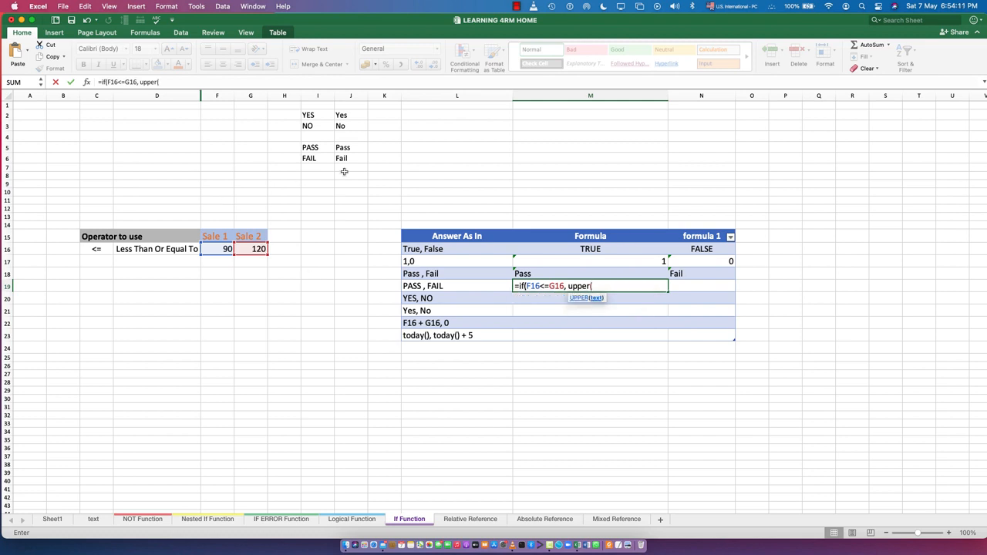
click(344, 148)
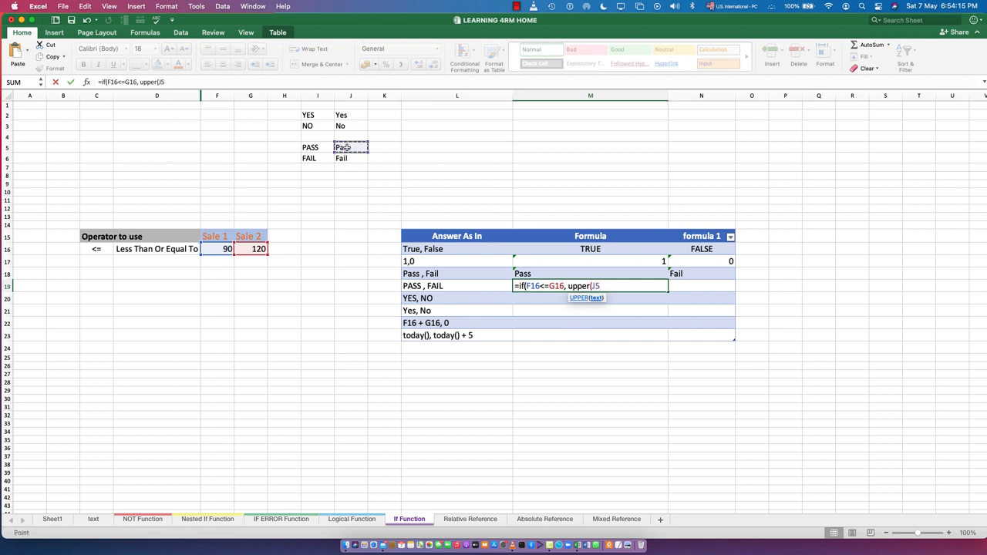
text())
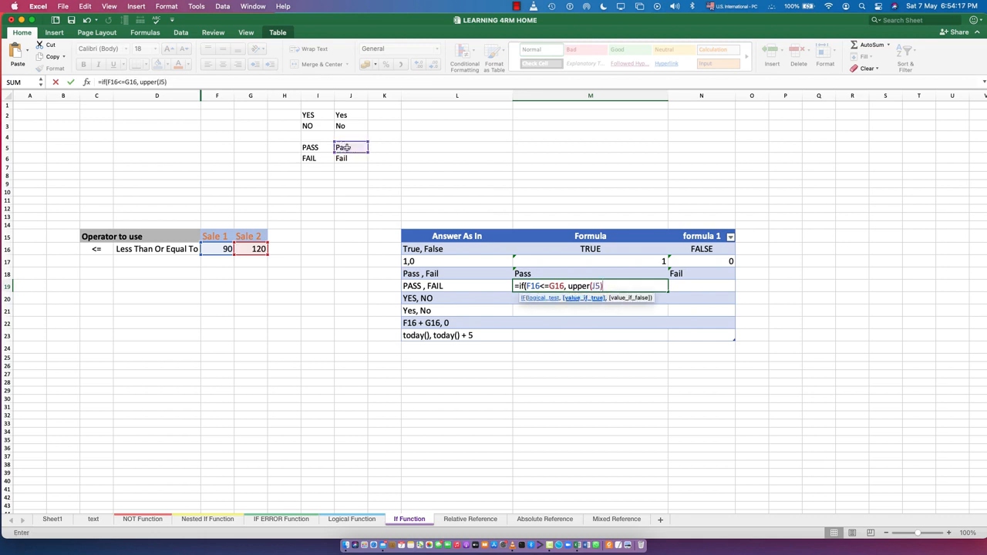
text(, upper)
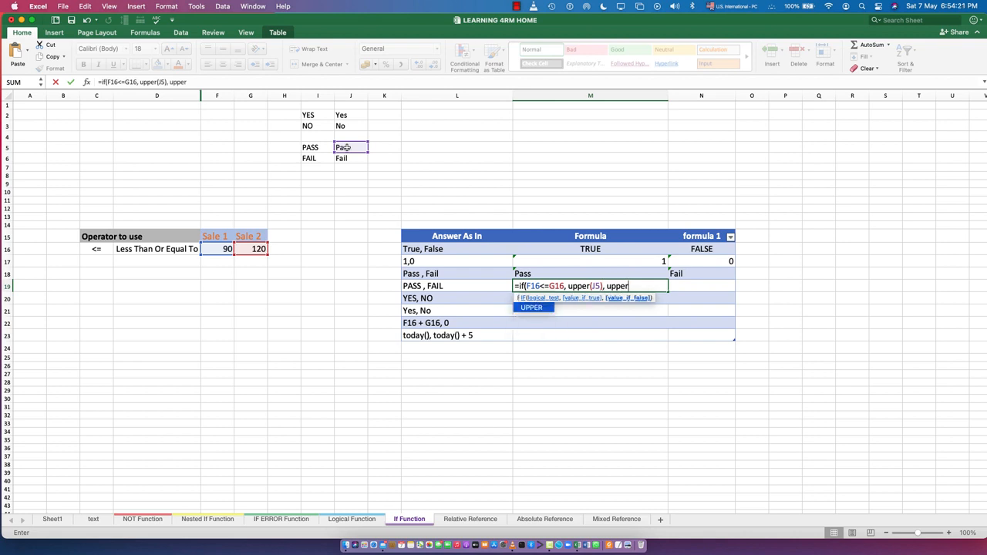
text(()
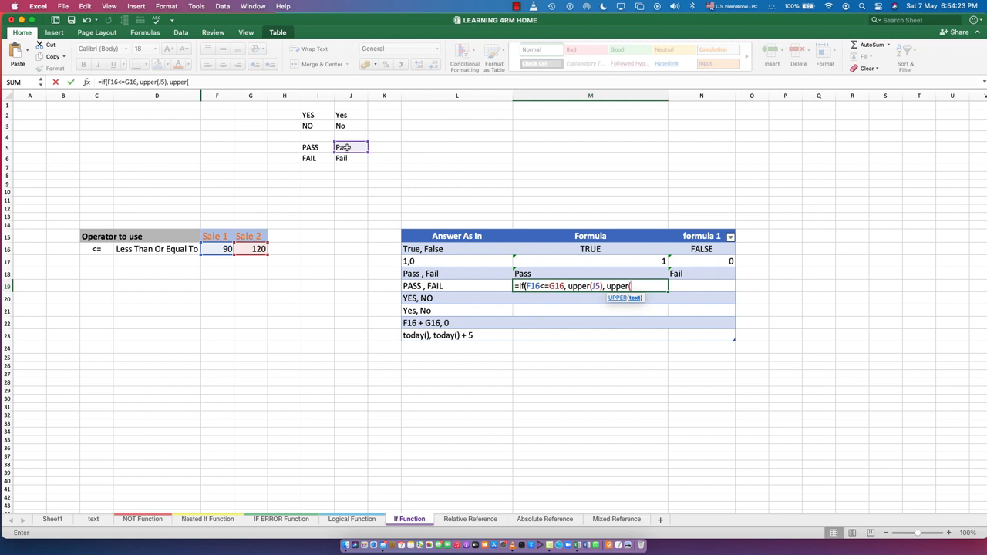
click(342, 158)
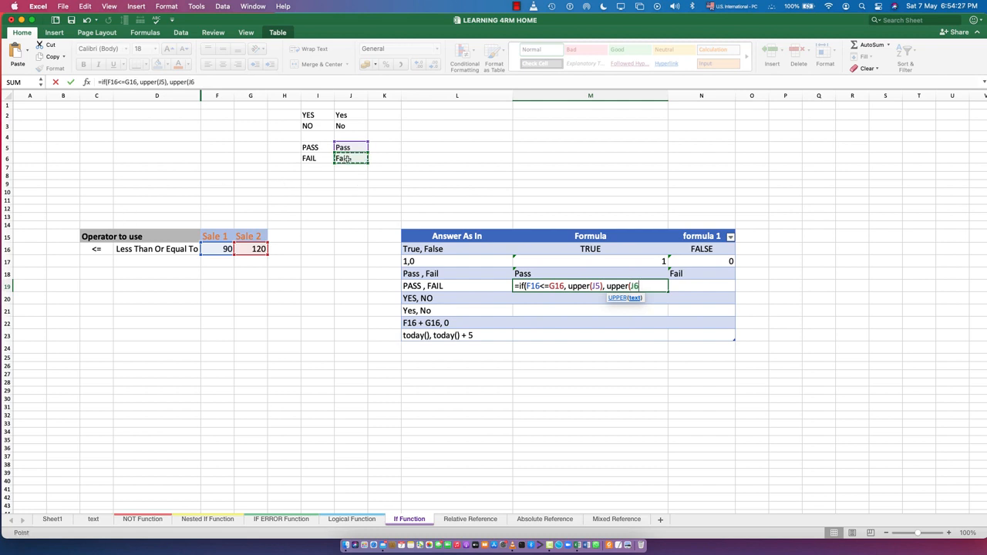
text())
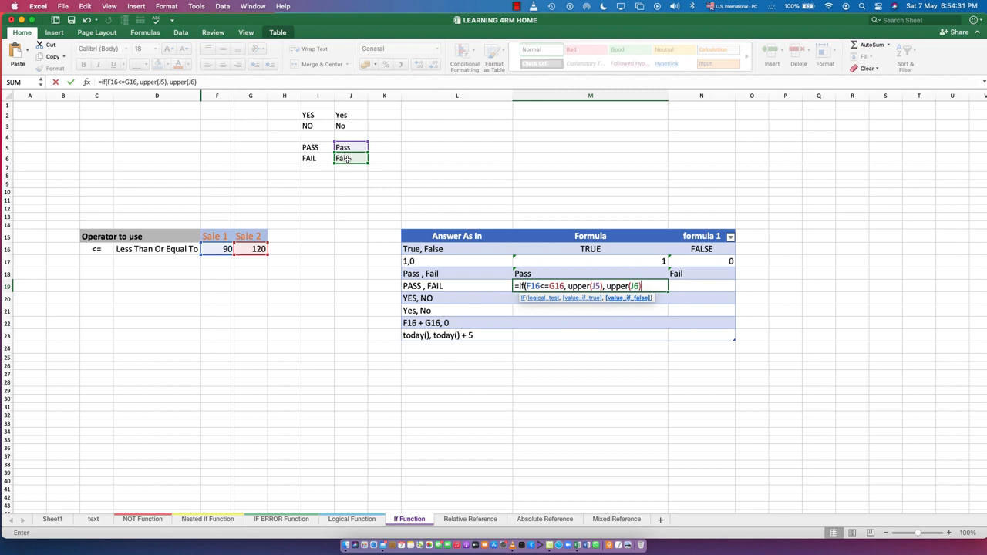
text())
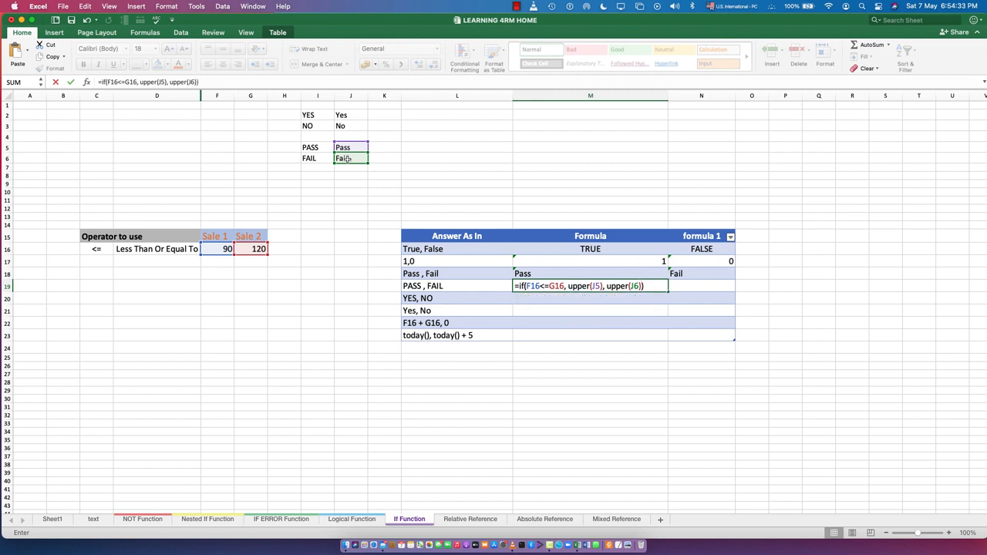
key(Return)
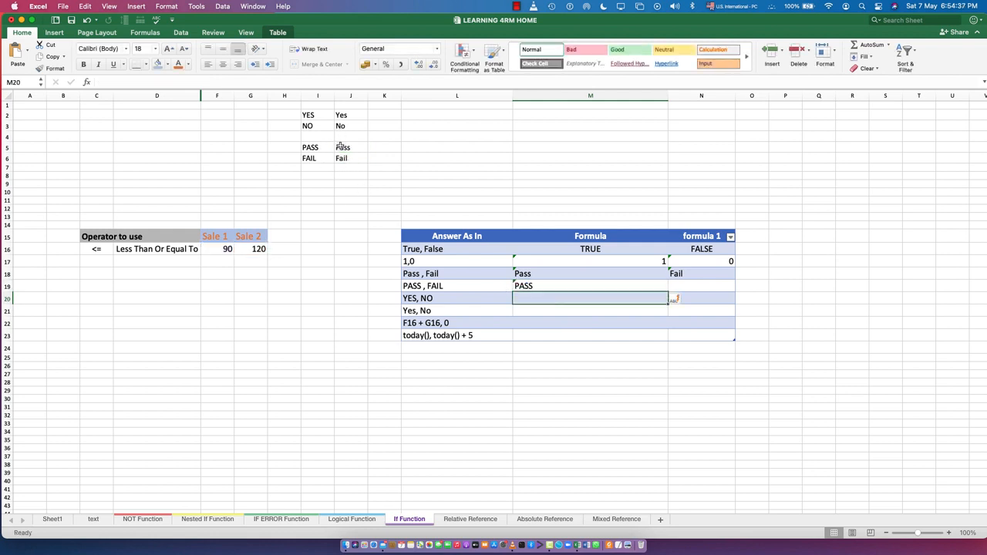
click(342, 147)
click(342, 158)
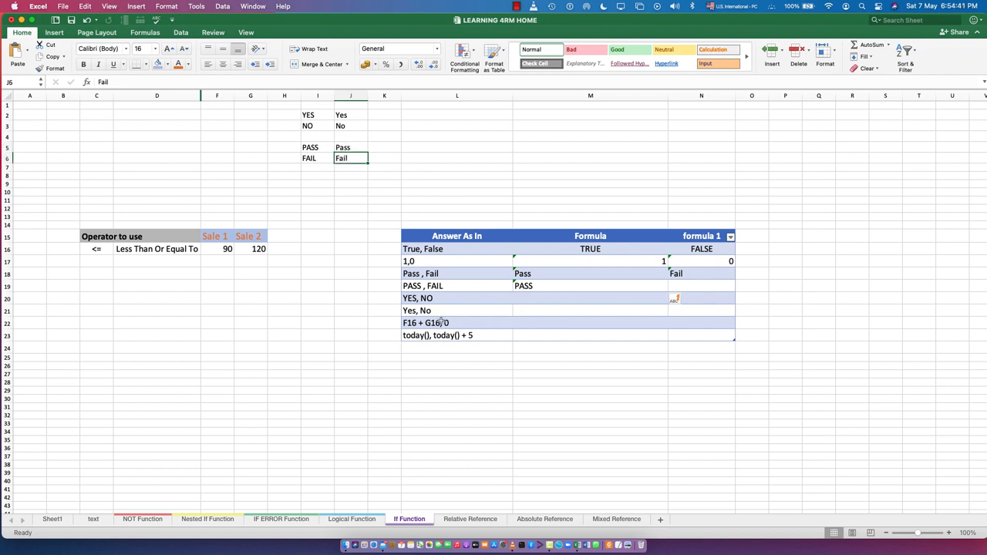
Start an IF formula in N19 that tests G16<=F16.
click(677, 286)
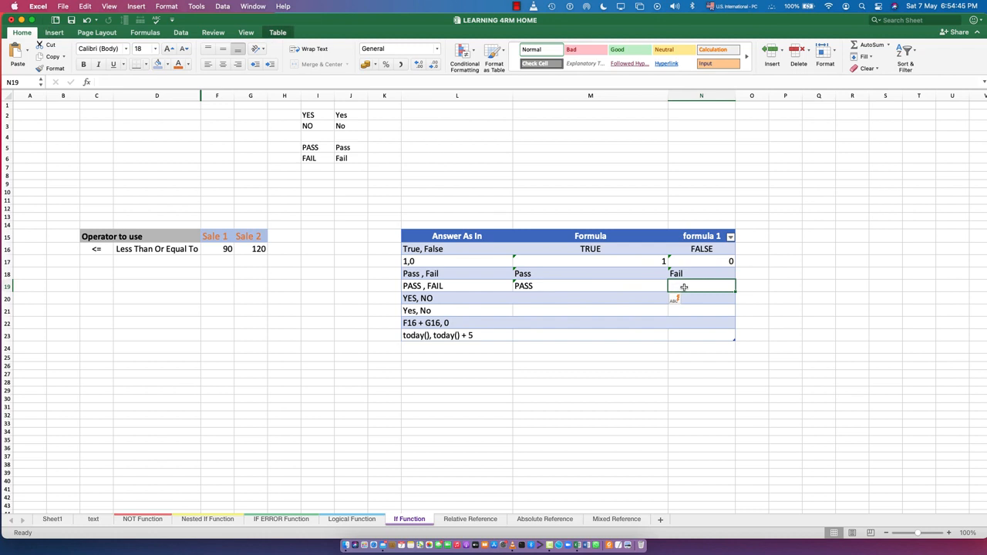
text(=if)
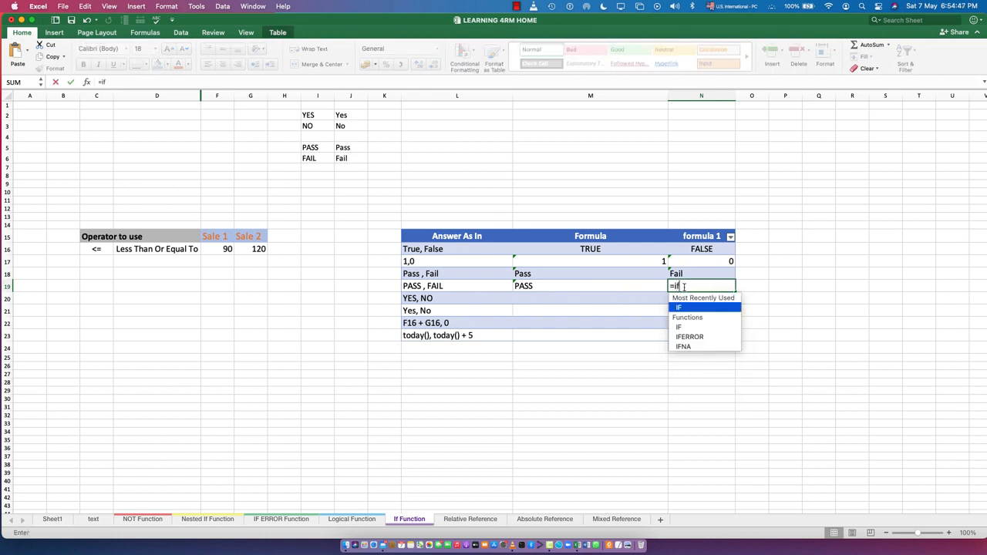
text(()
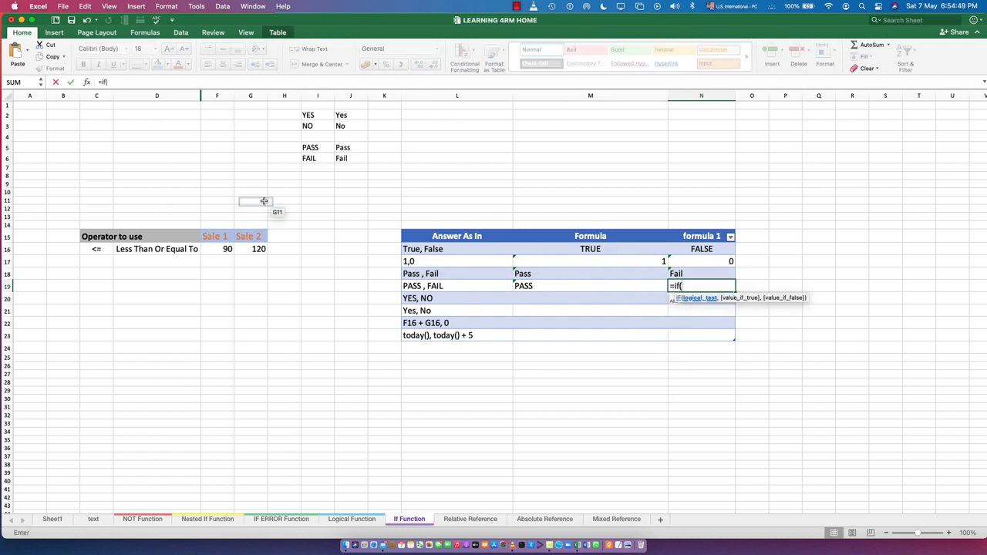
click(251, 249)
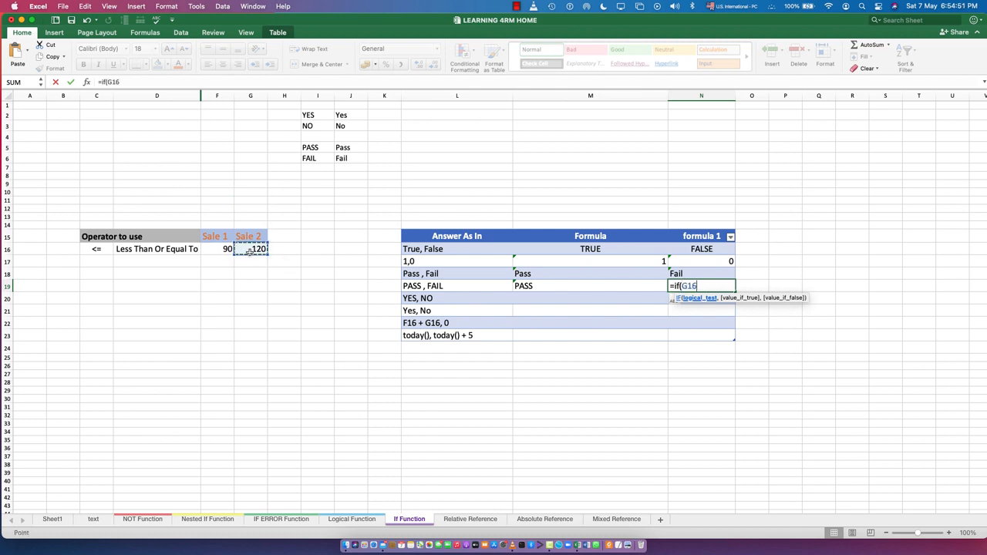
text(<=)
click(222, 249)
text(,)
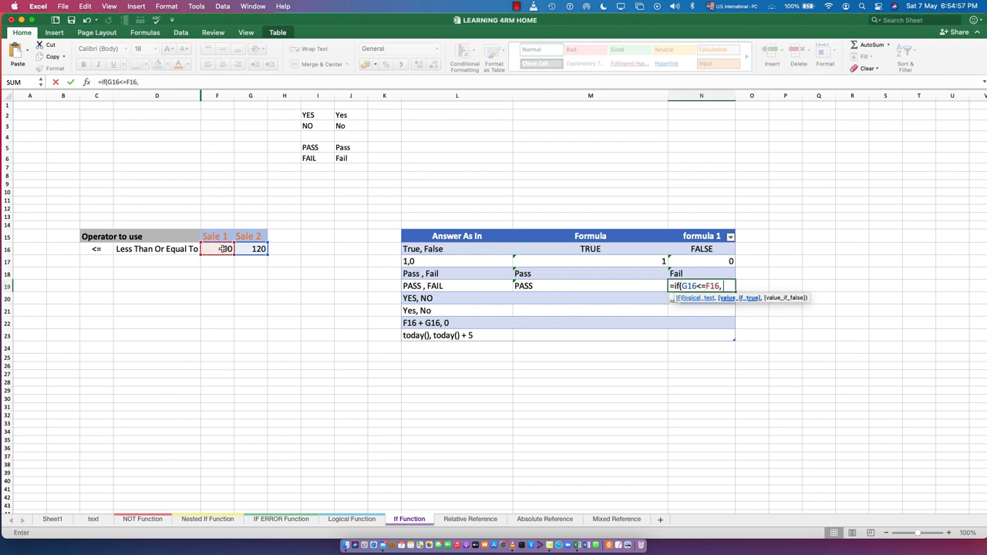
Complete the IF formula in N19 with UPPER(J5) as the value if true and (J6) as the value if false.
text( upper)
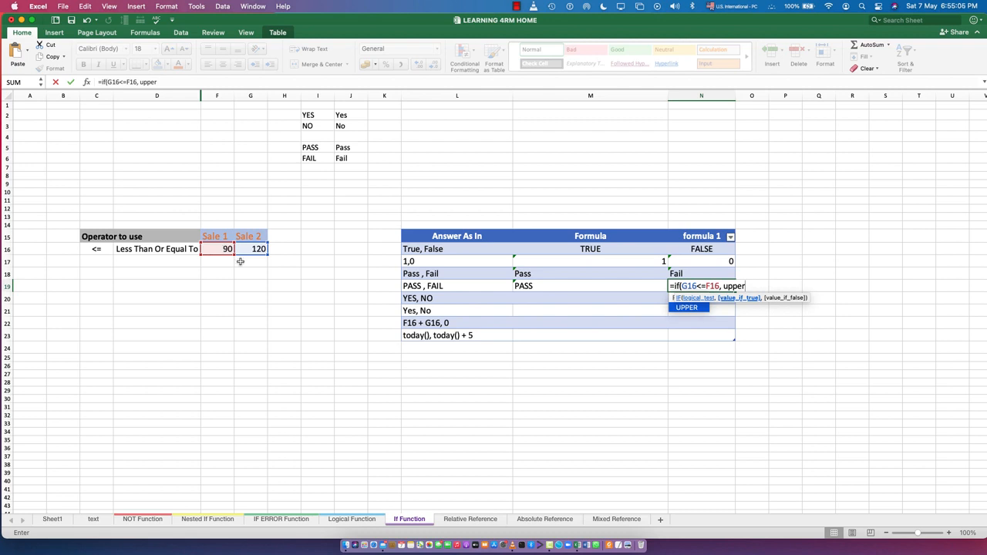
text(()
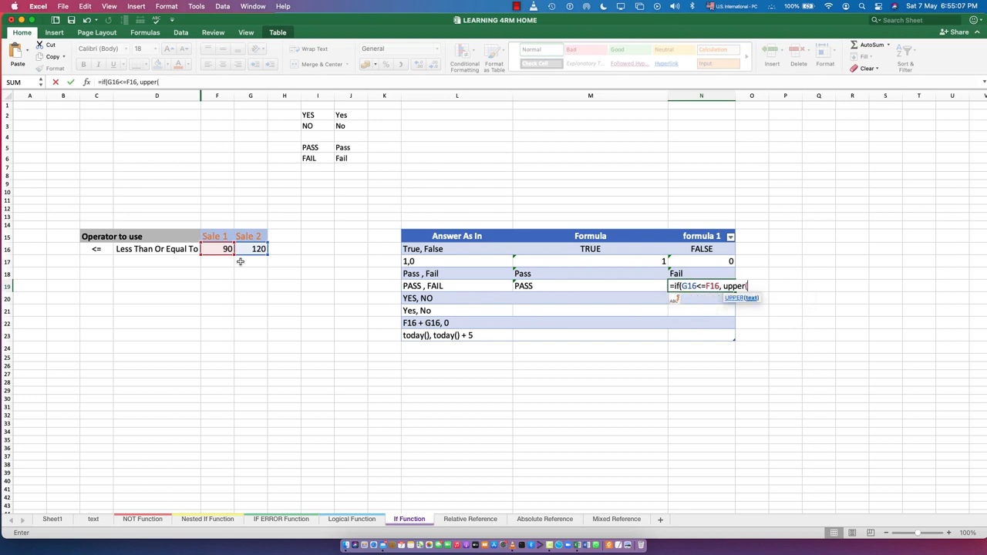
click(343, 148)
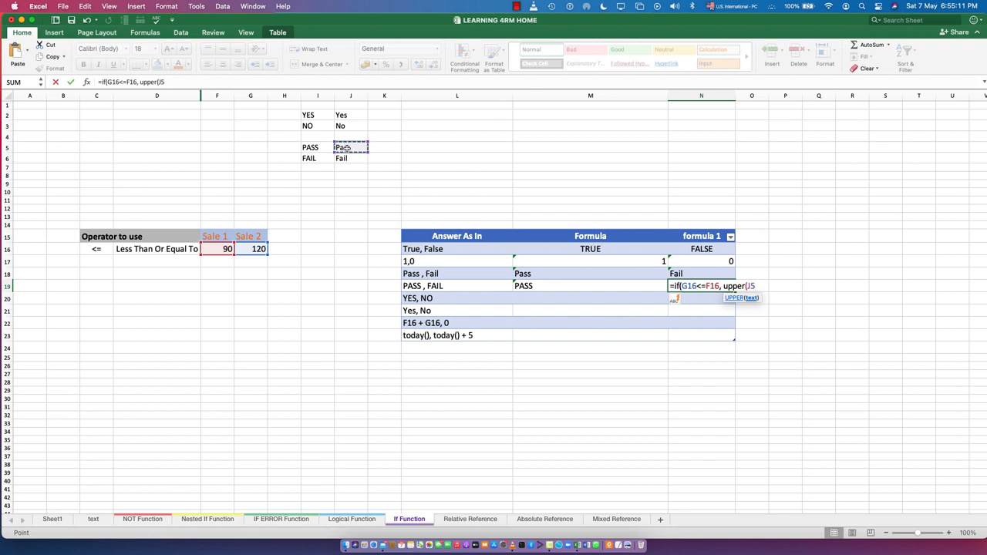
text())
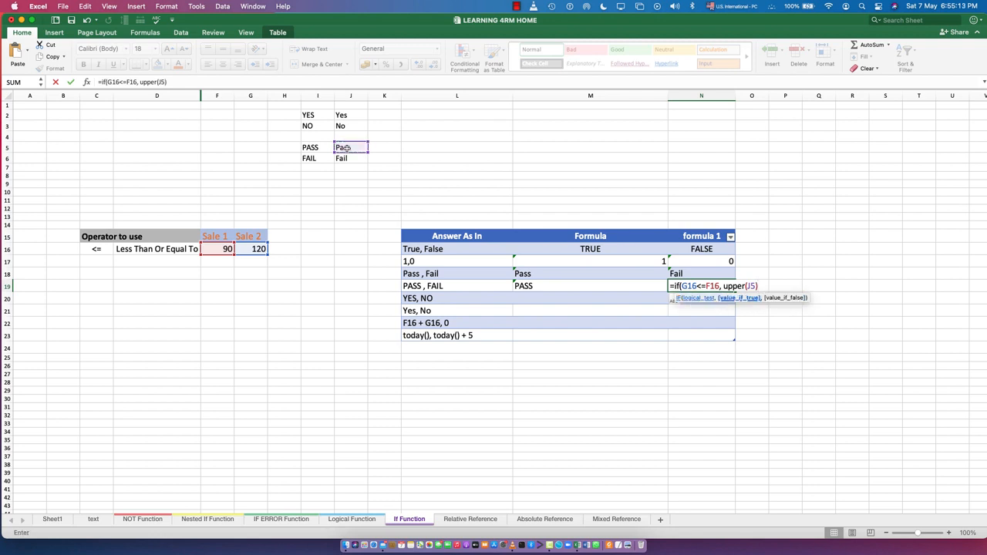
text(, ()
click(349, 159)
text())
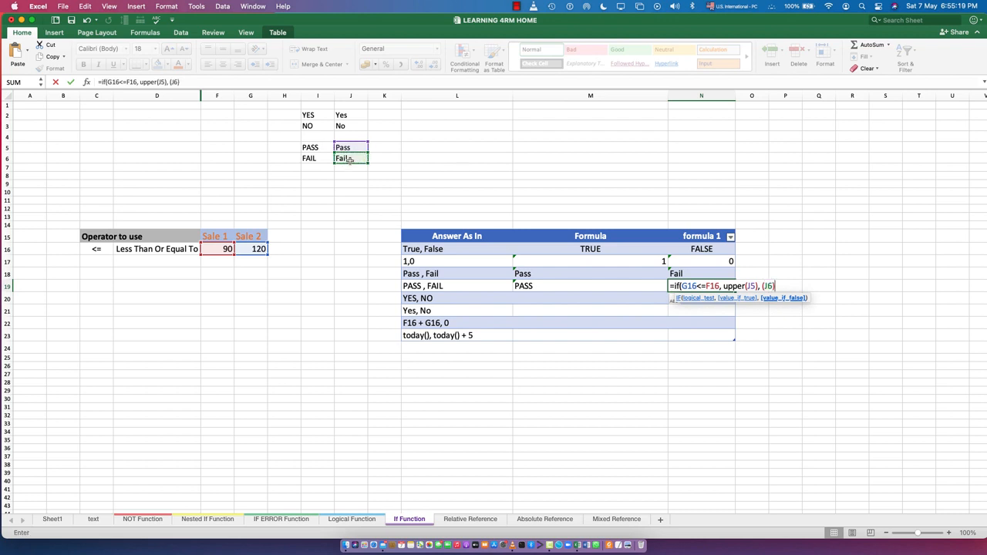
text())
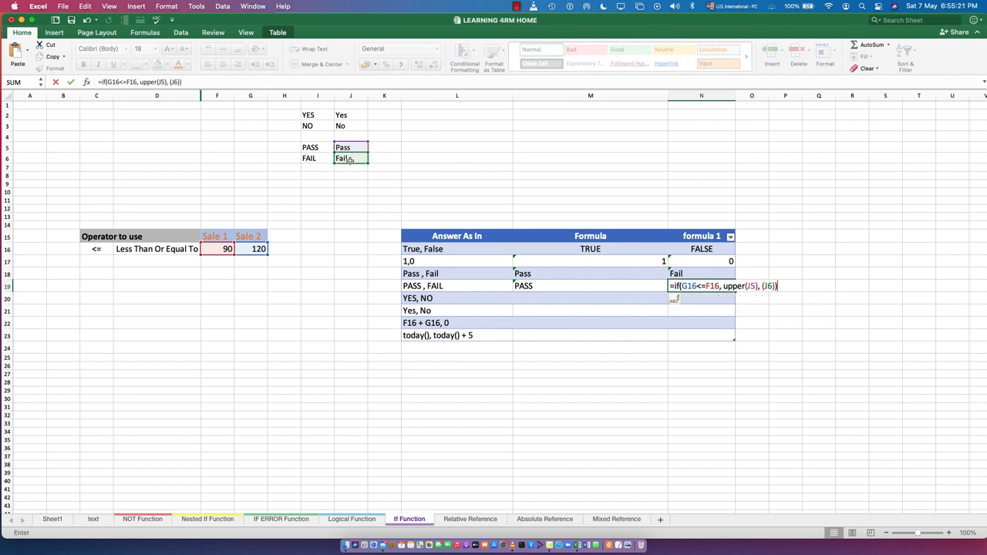
key(Return)
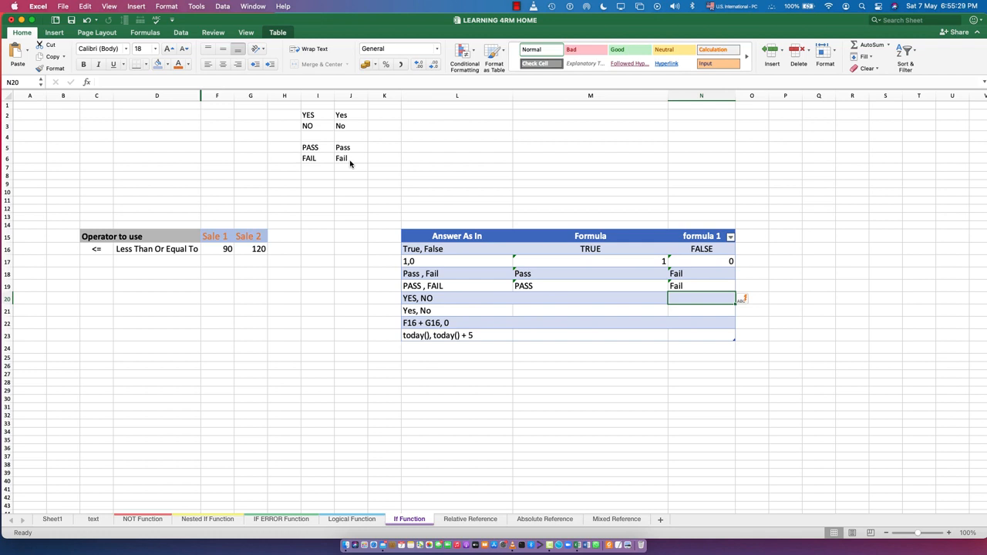
Edit the formula in N19 so that its value if false is UPPER(J6).
double_click(702, 286)
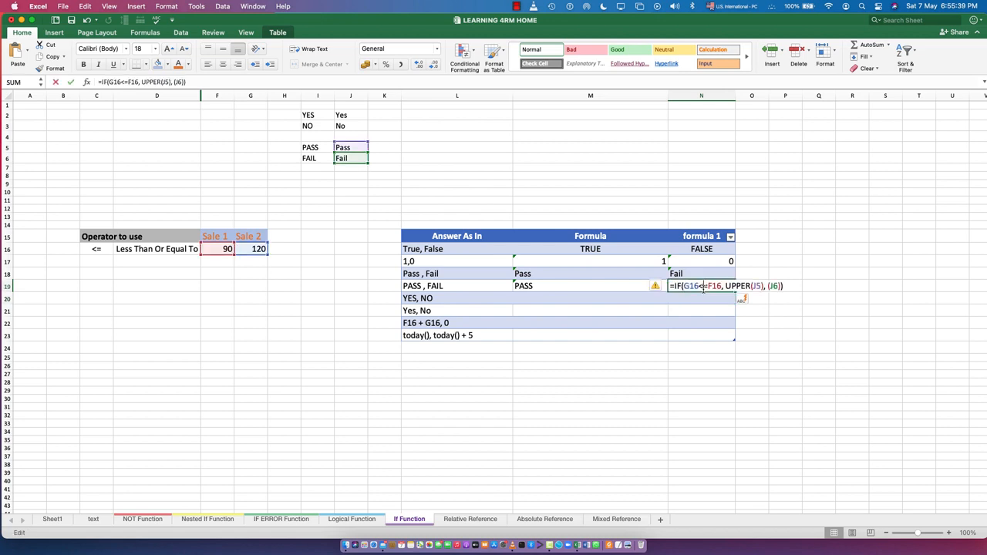
double_click(774, 286)
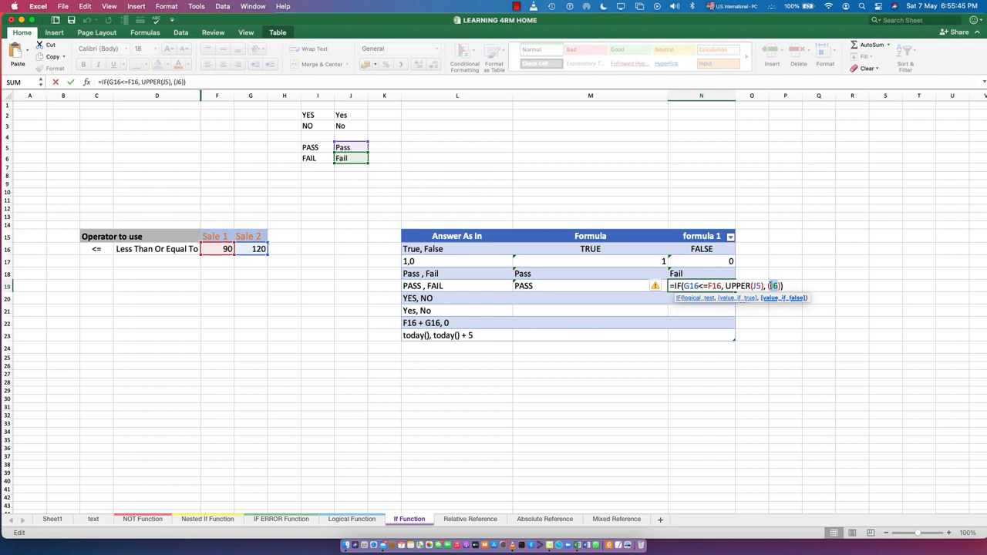
click(769, 286)
text(upper)
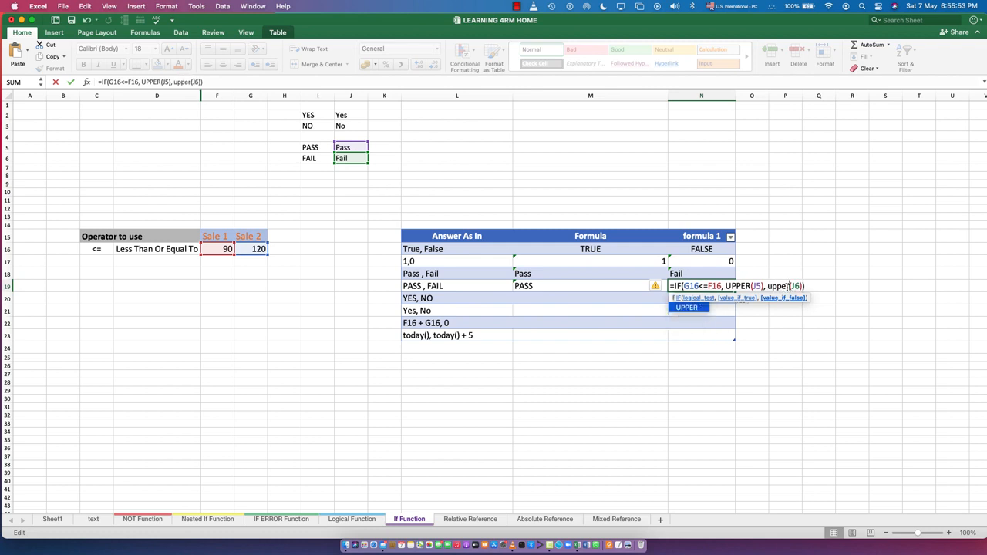
key(Return)
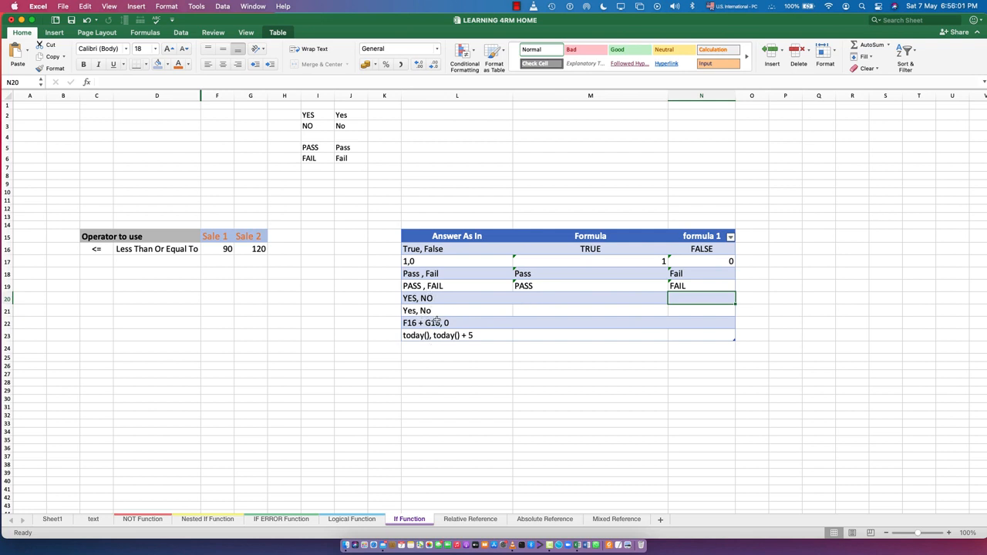
Enter an IF formula in M21 that tests F16<=G16, with empty quotation marks as the value if true.
click(518, 310)
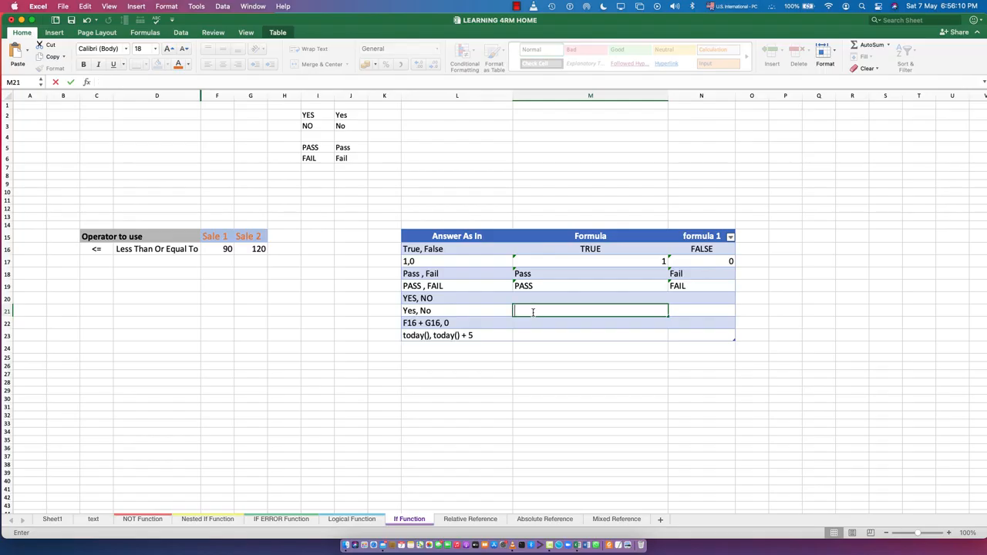
text(=)
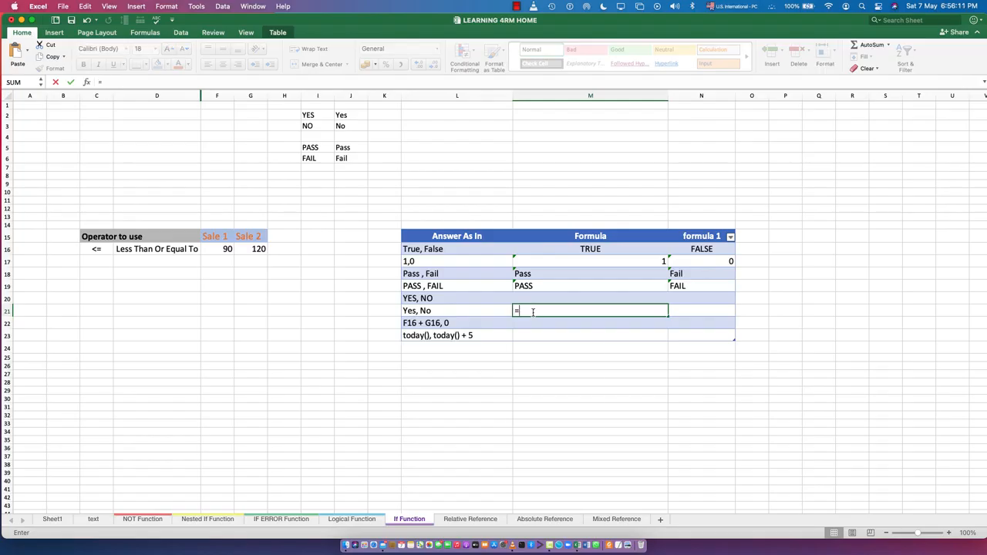
text(if()
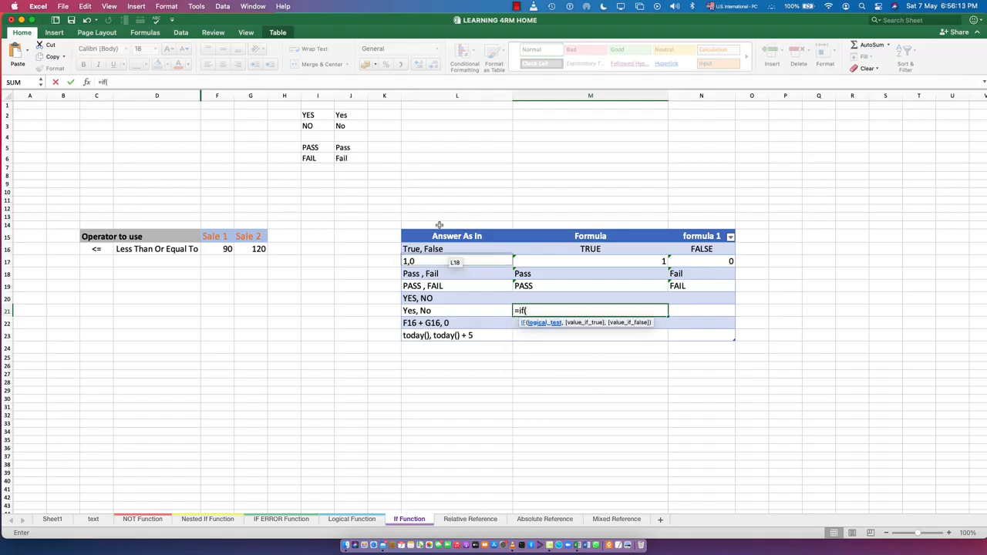
click(227, 248)
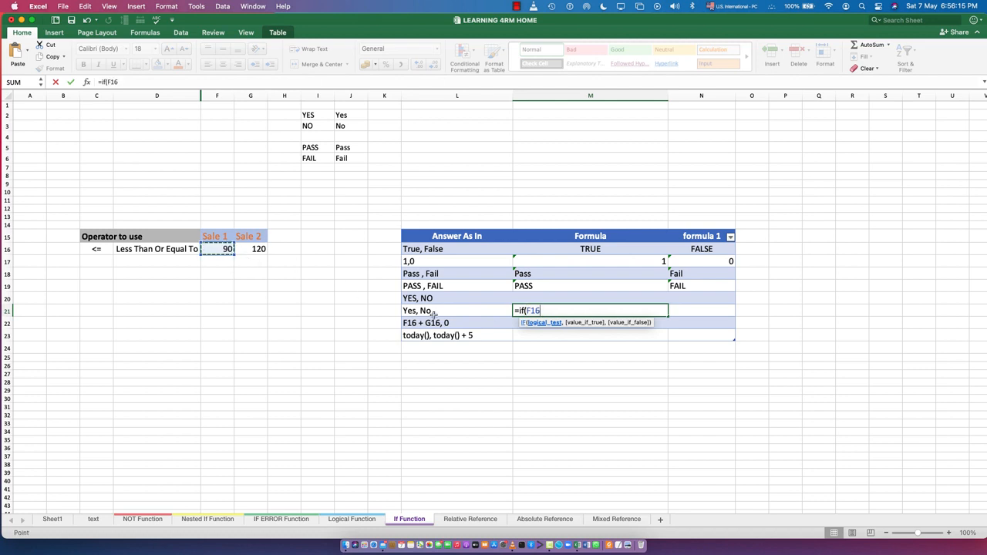
text(<=)
click(257, 248)
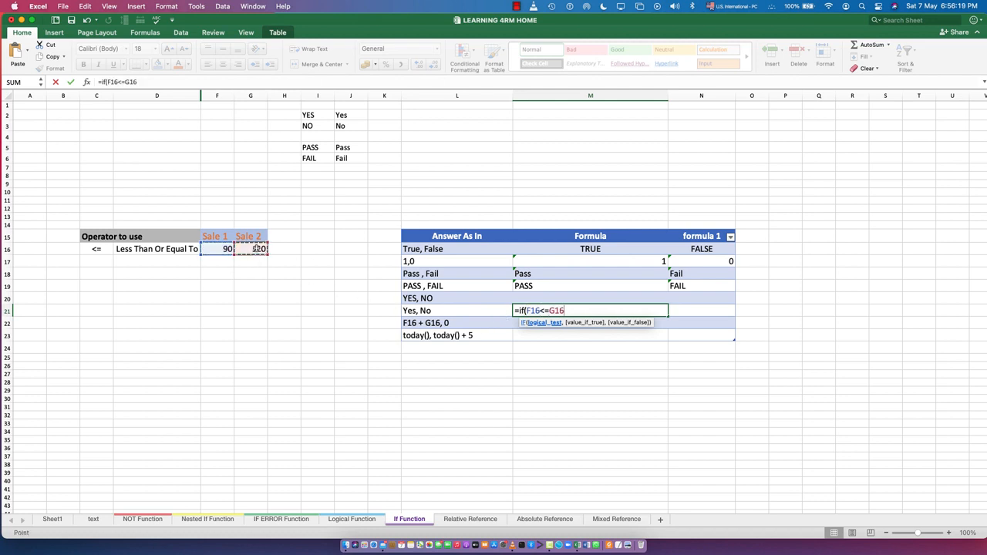
text(,)
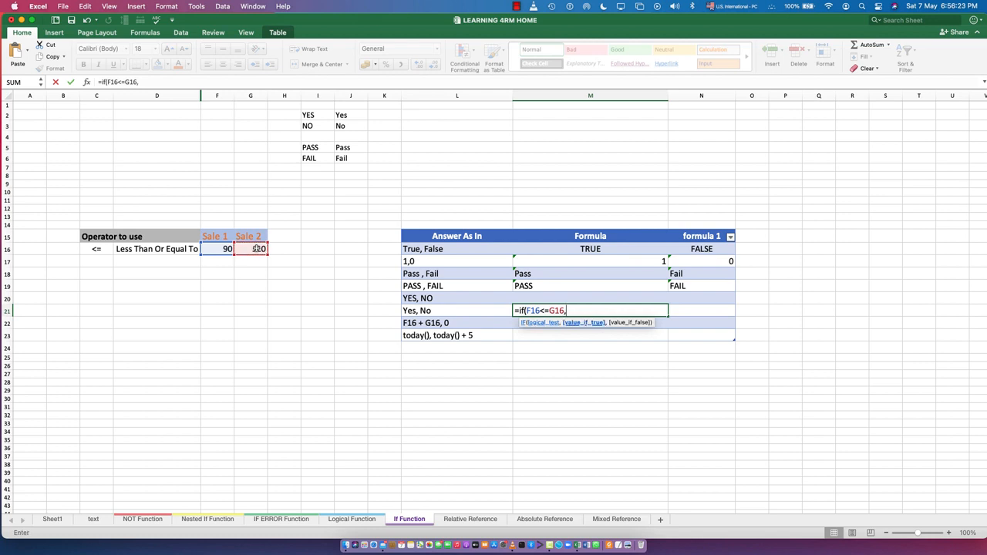
text( "")
key(Escape)
Complete the IF formula in M21 with "Yes" as the value if true and "No" as the value if false.
key(Left)
text(Y)
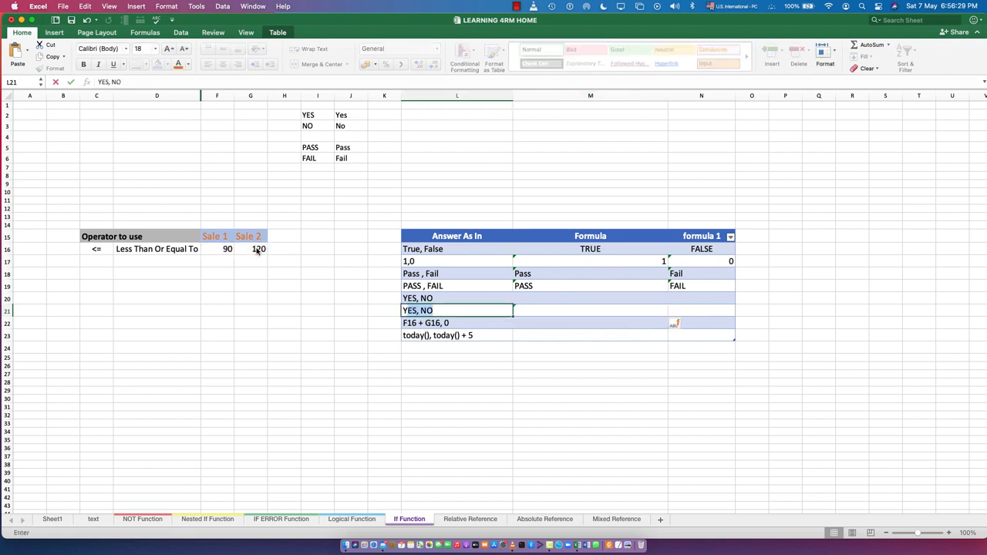
double_click(542, 311)
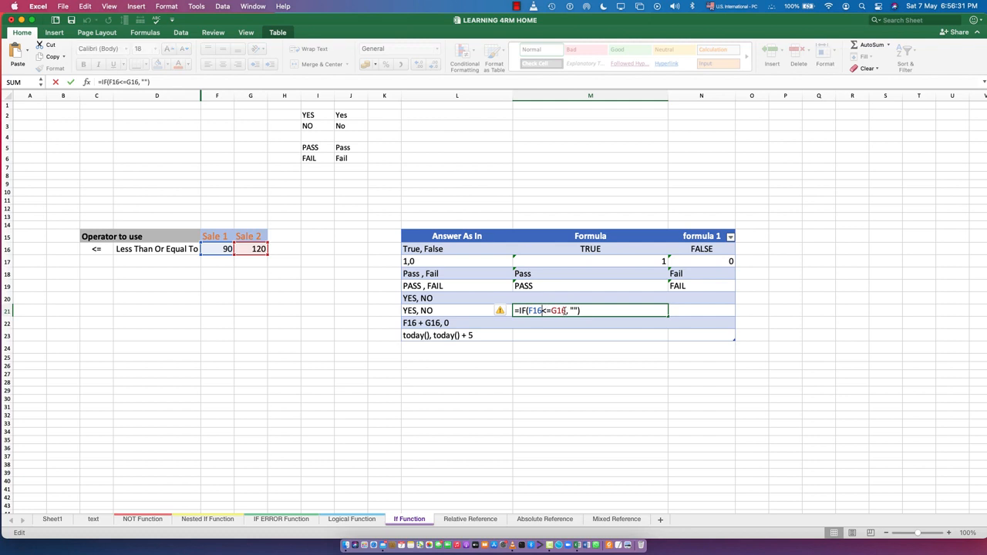
click(574, 310)
text(Yes")
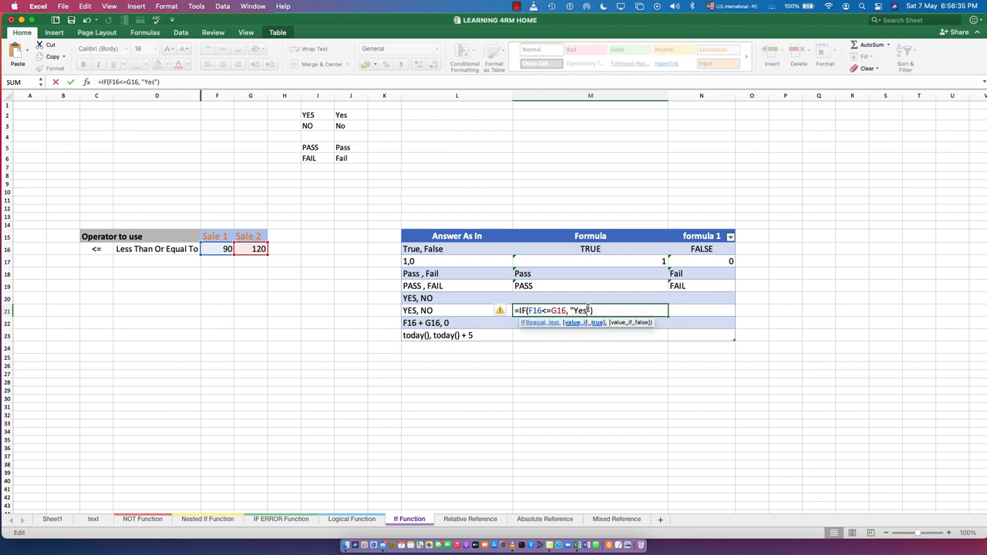
text(, "No)
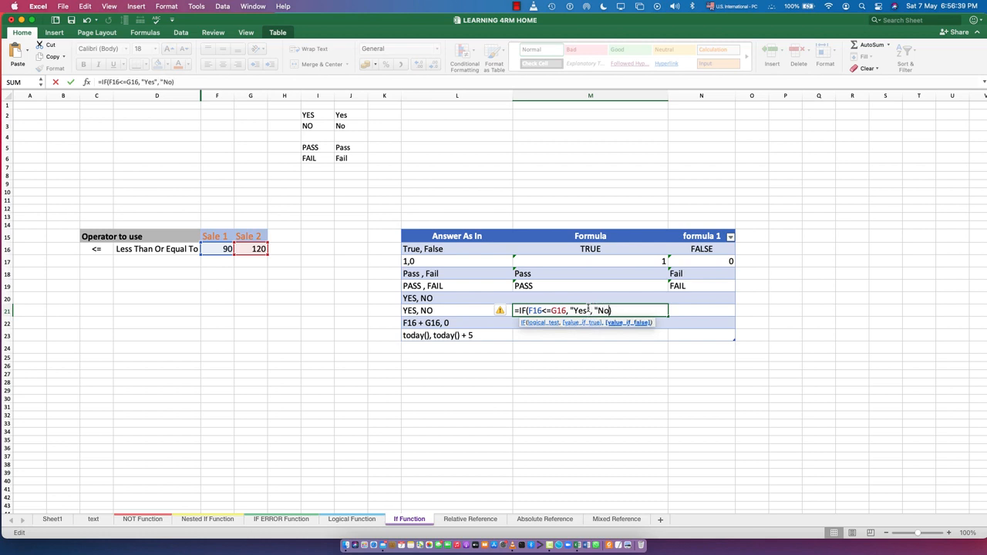
text("))
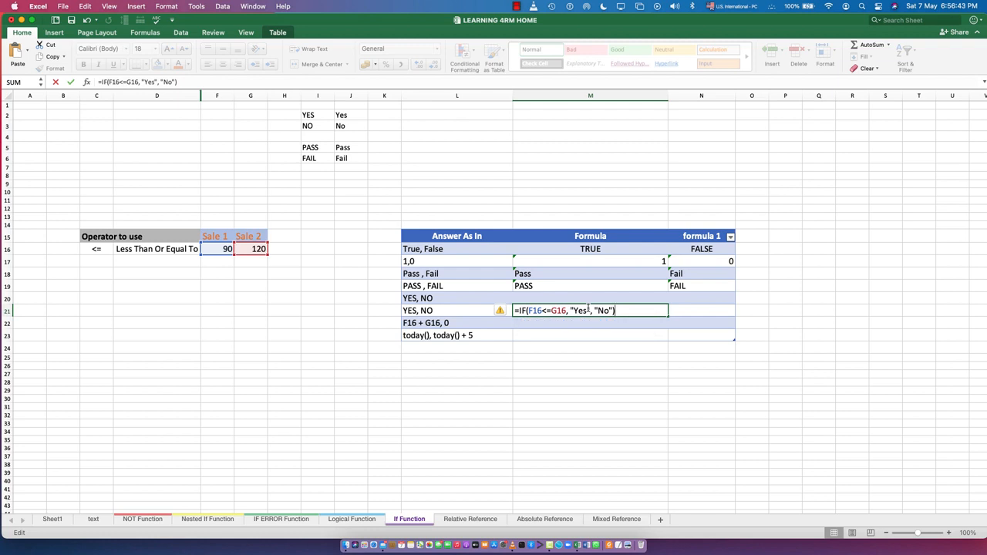
key(Return)
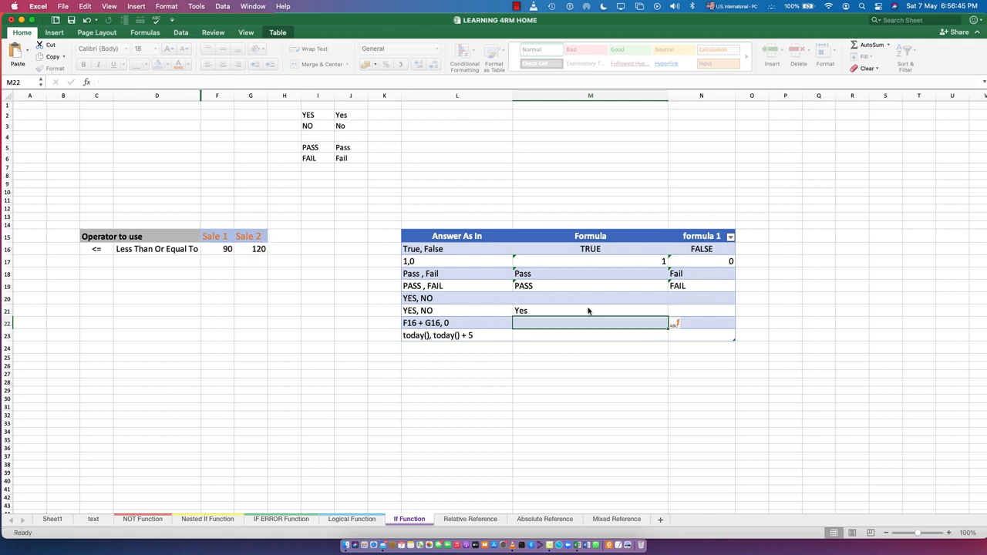
Start an IF formula in N21 that tests G16<=F16.
click(691, 312)
text(=)
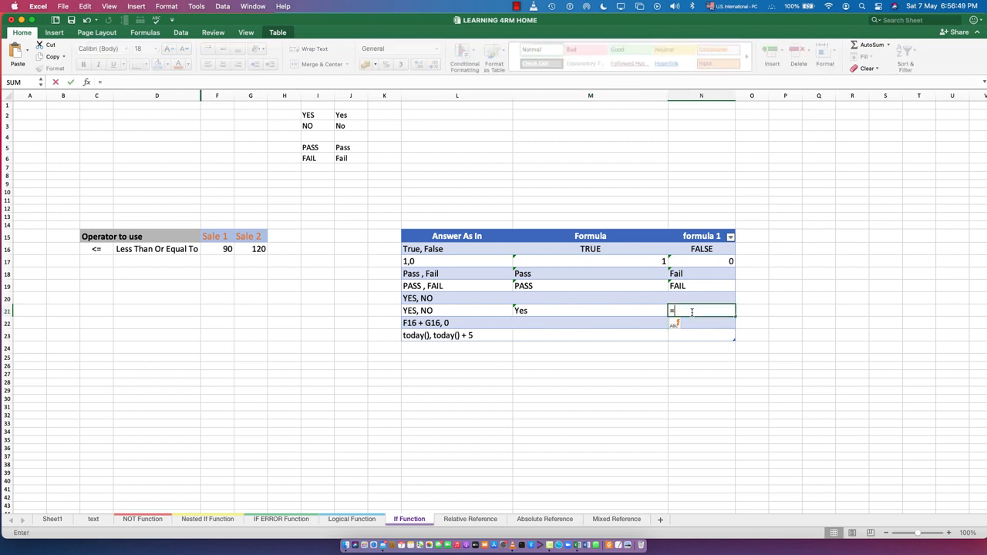
text(if()
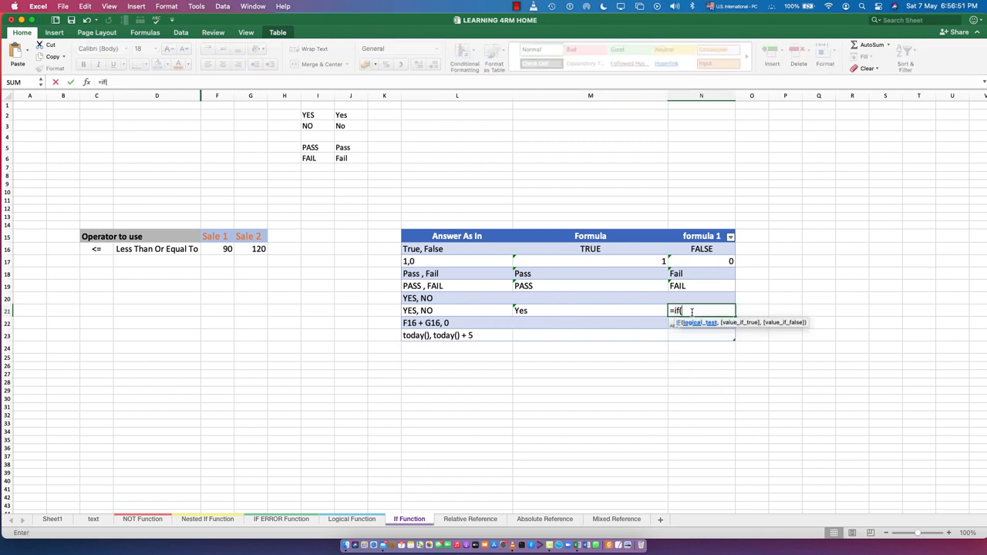
click(220, 248)
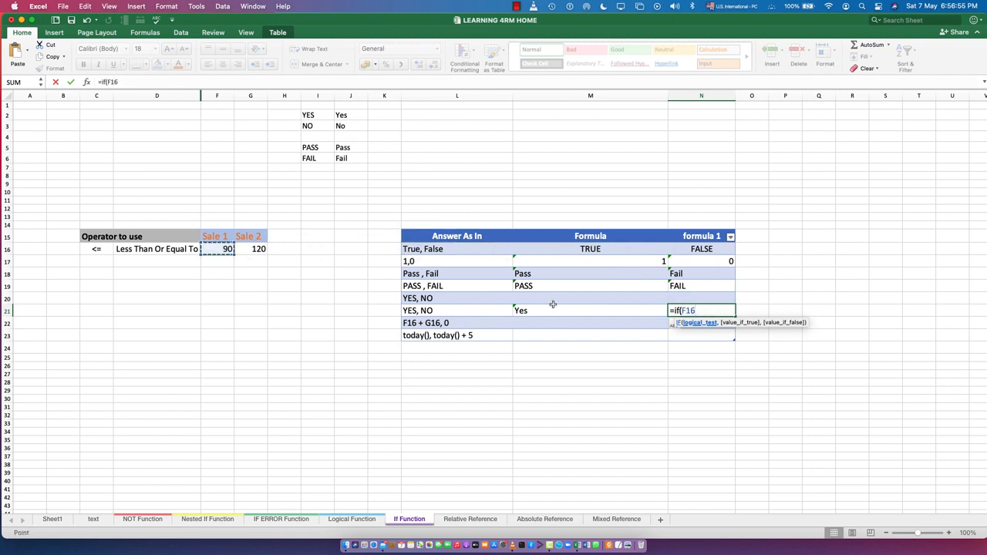
key(BackSpace)
key(BackSpace)
key(BackSpace)
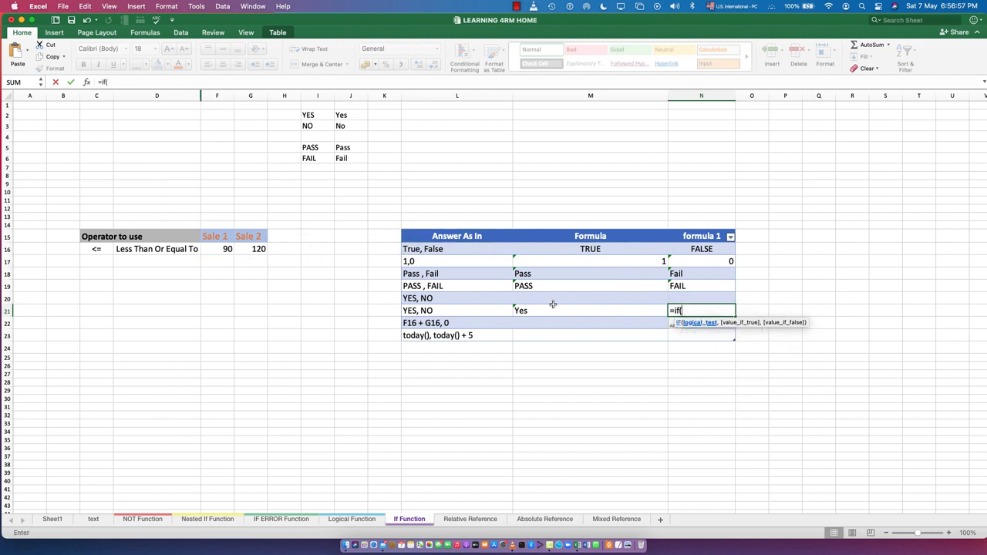
click(251, 248)
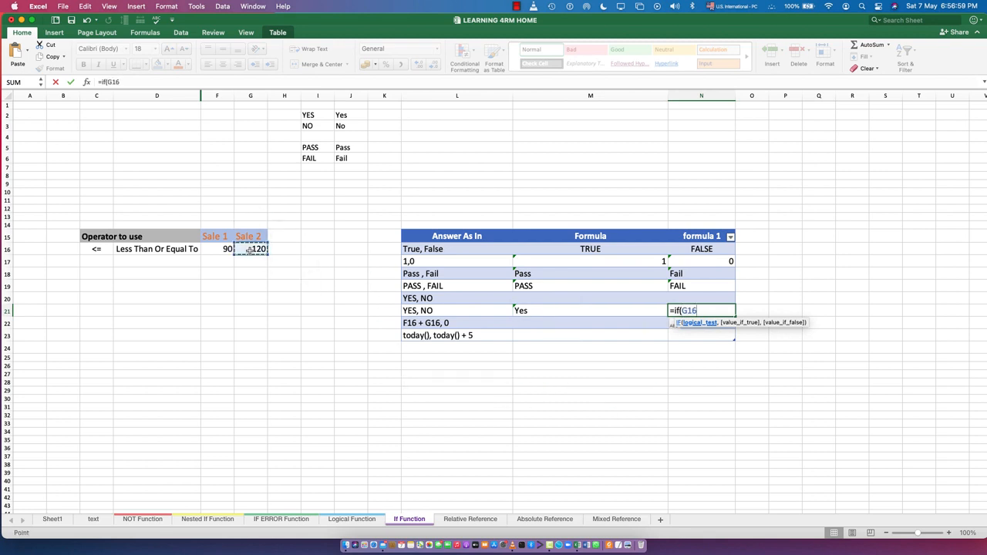
text(<=)
click(216, 249)
text(,)
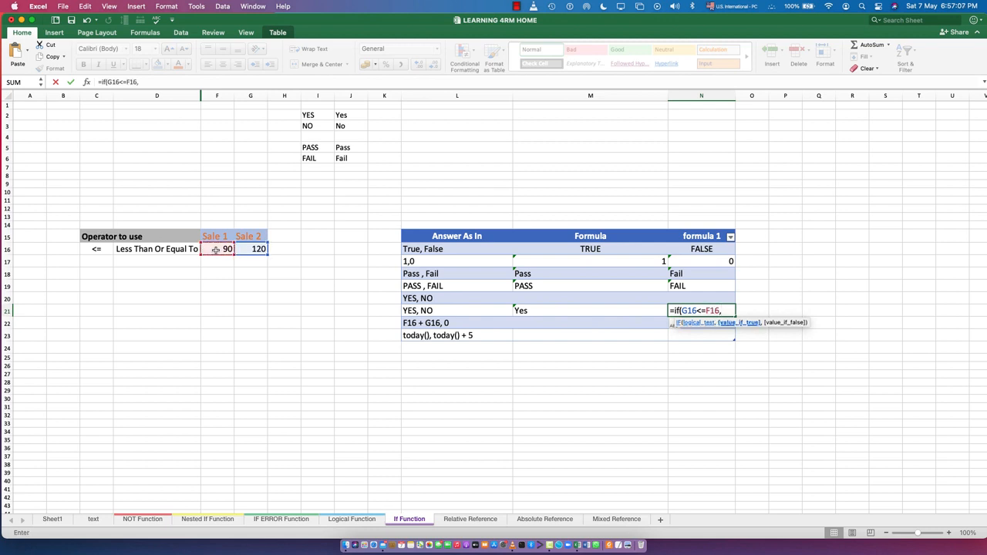
Try to complete the N21 formula with Yes as the value if true and "No" as the value if false.
text( "Yes)
text(")
text(,)
text( ")
text(No)
text("))
key(Return)
key(Return)
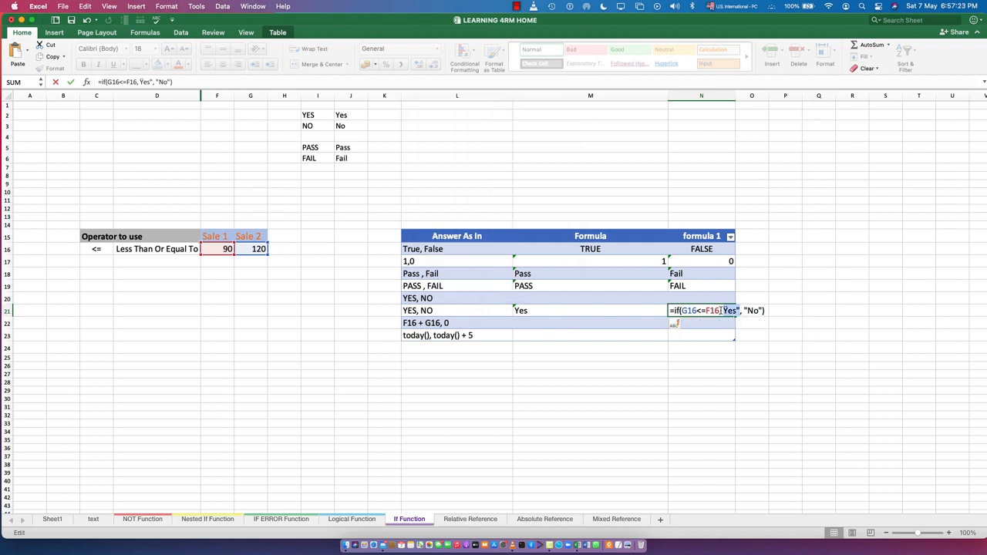
Correct the value if true in the N21 formula to "Yes" with a proper opening quotation mark, and enter the formula.
click(723, 310)
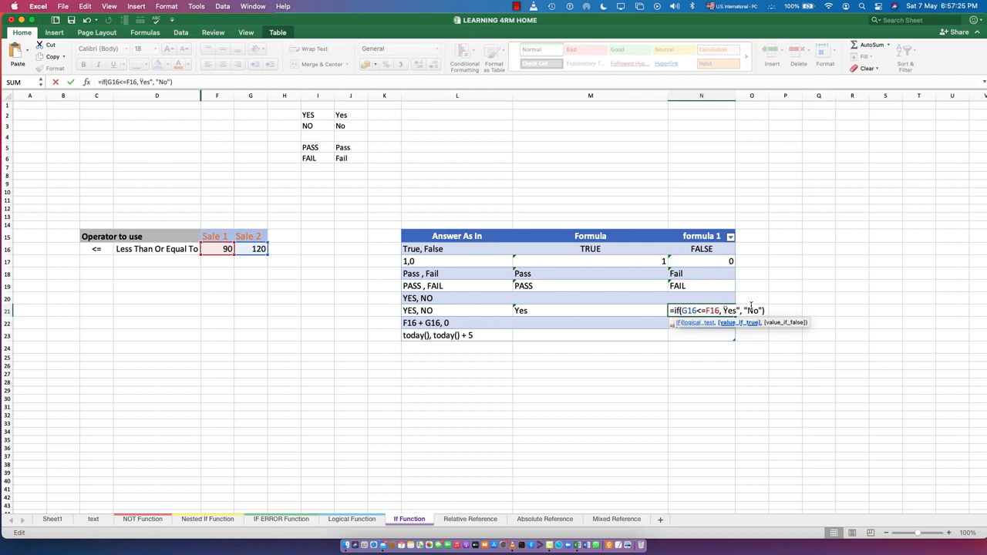
key(BackSpace)
text(")
text(Y)
key(BackSpace)
text("Y)
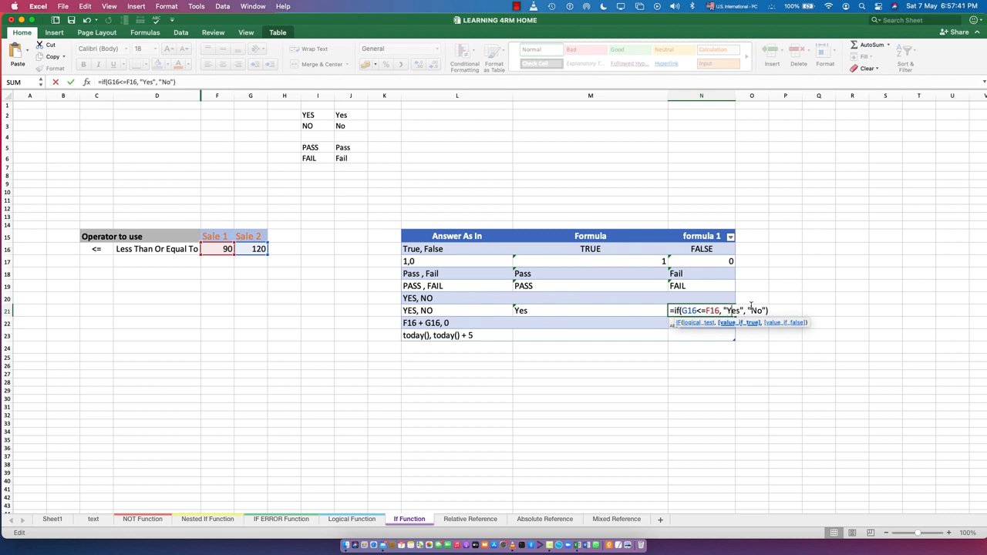
key(Return)
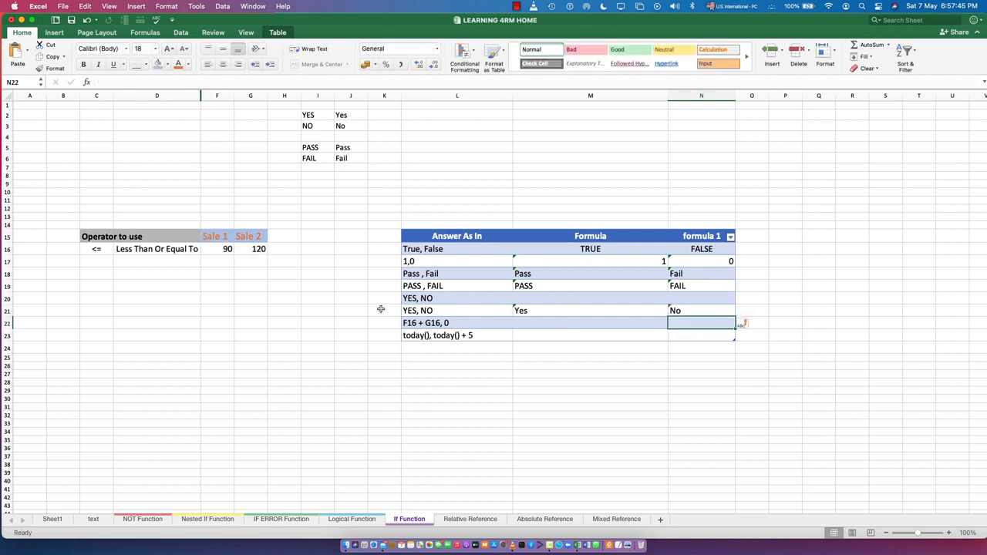
Start an IF formula in M20 that tests F16<=G16.
drag(358, 115, 322, 125)
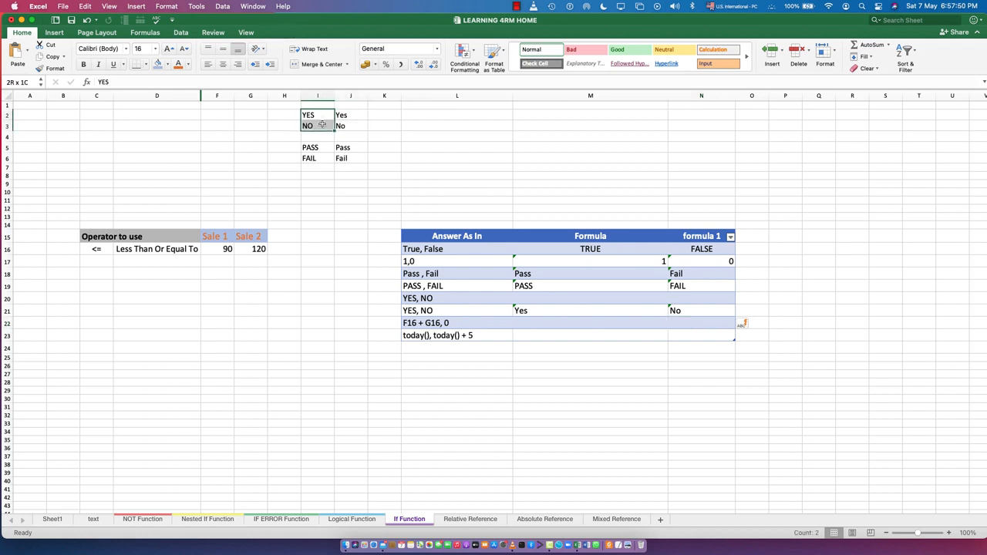
click(531, 298)
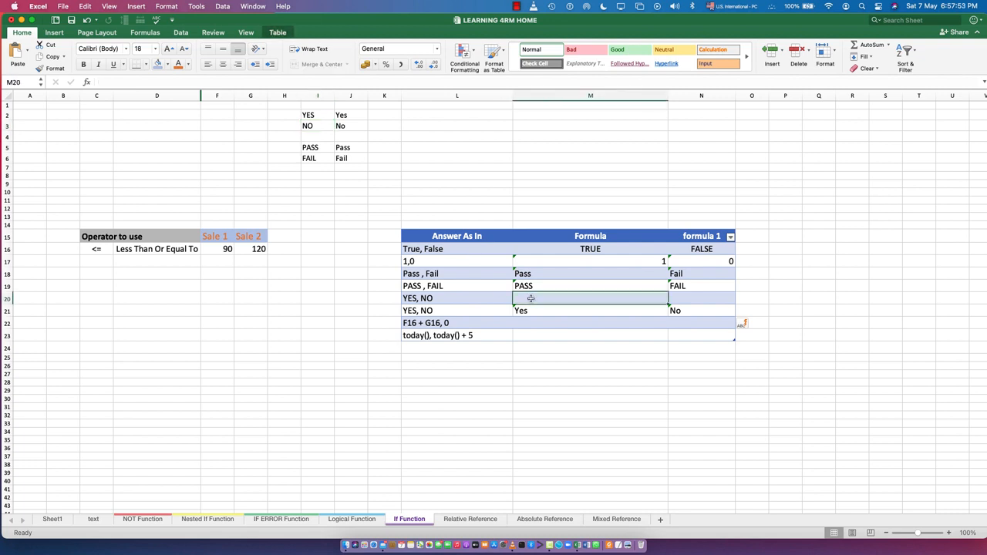
text(=if)
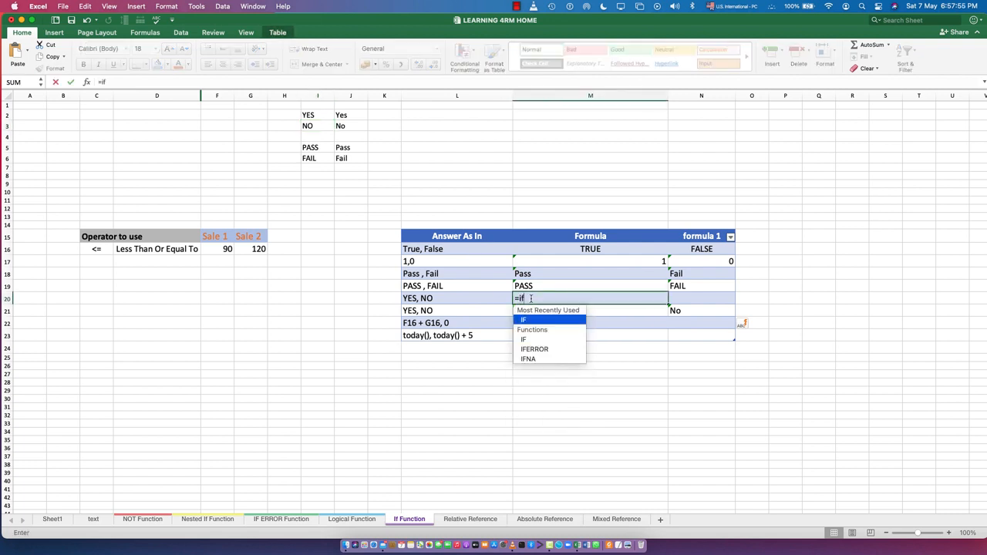
text(()
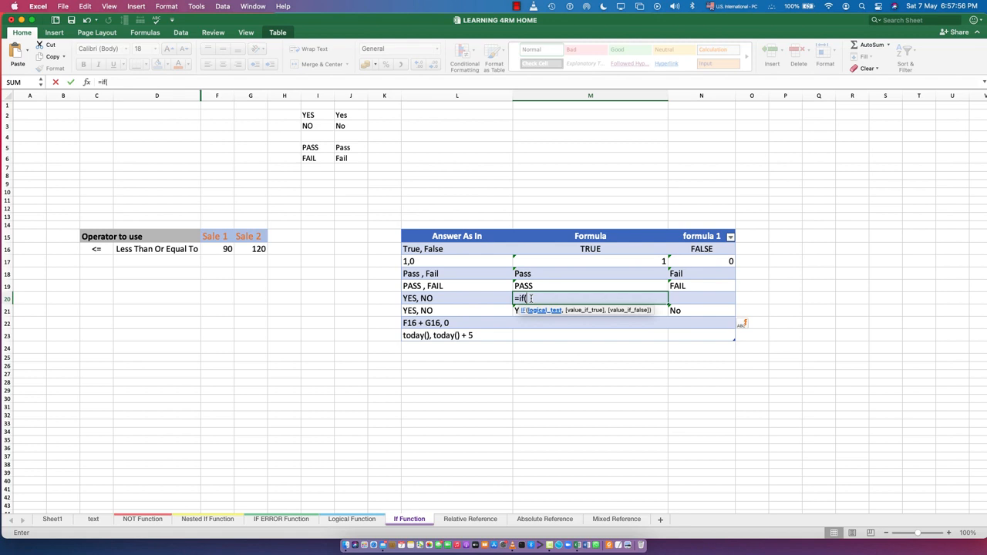
click(228, 249)
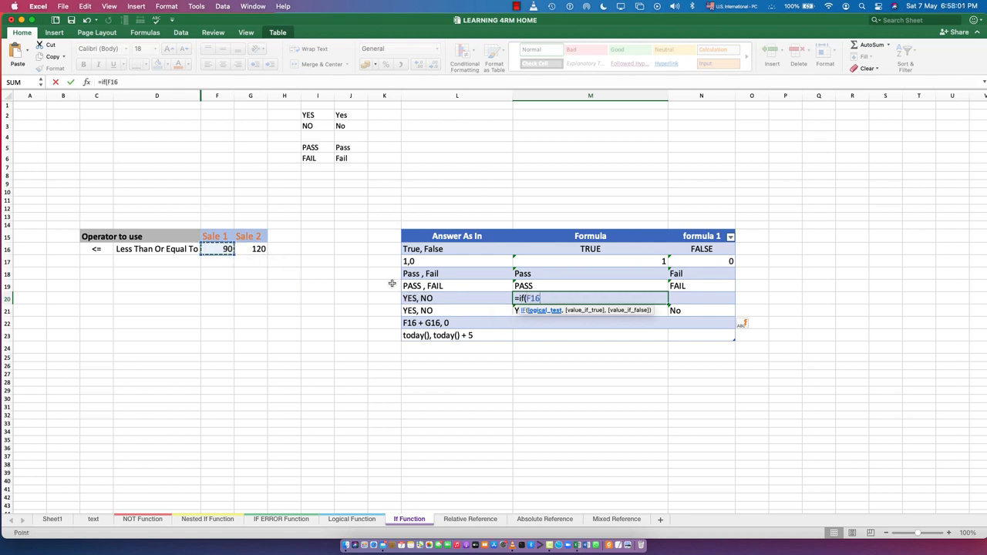
text(<+)
key(BackSpace)
text(=)
click(250, 248)
Complete the IF formula in M20 with UPPER(J2) as the value if true and UPPER(J3) as the value if false.
text(, upper()
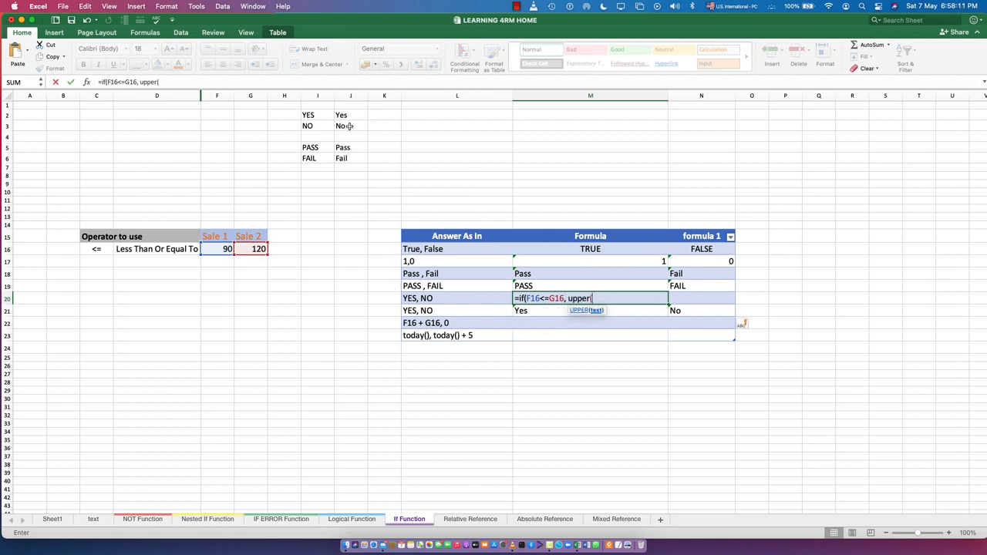
click(347, 115)
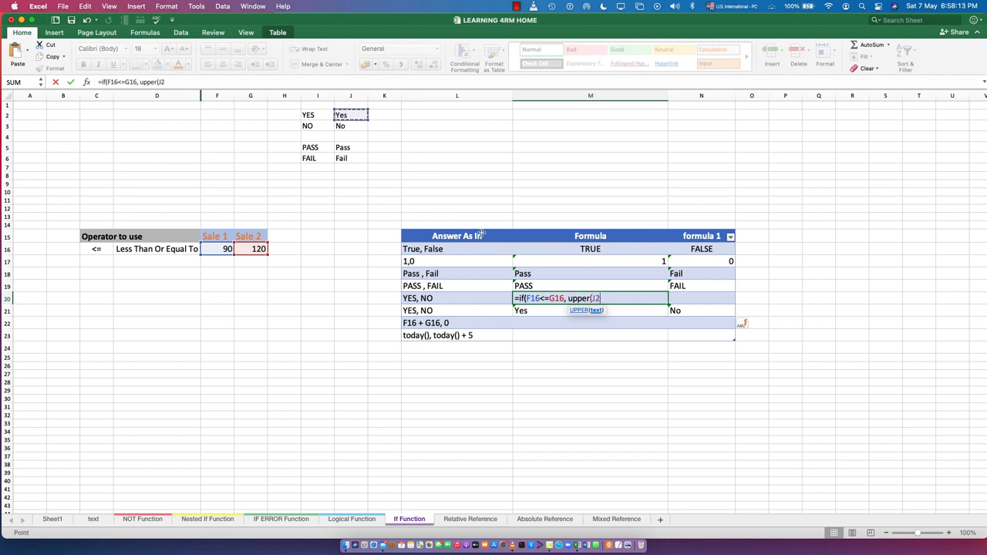
text())
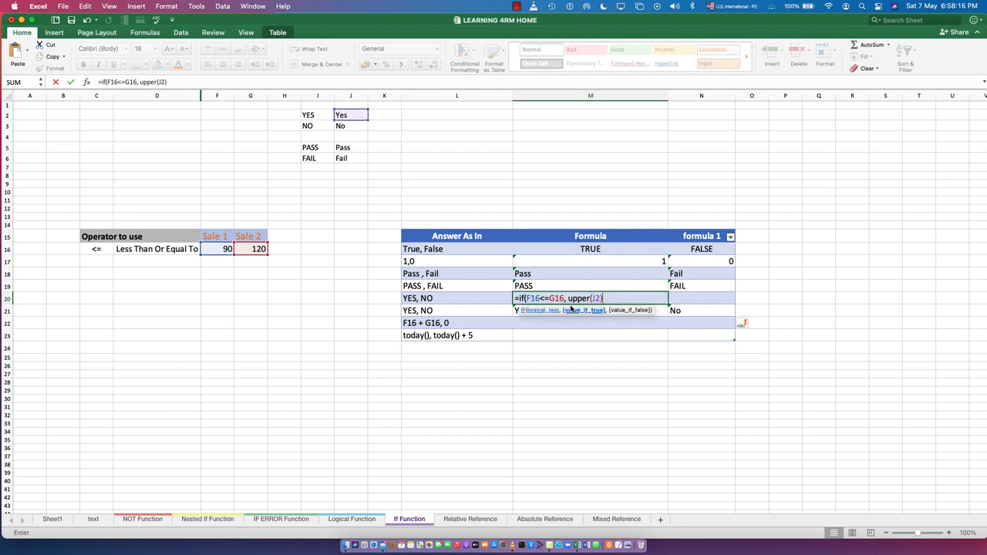
text(, upp)
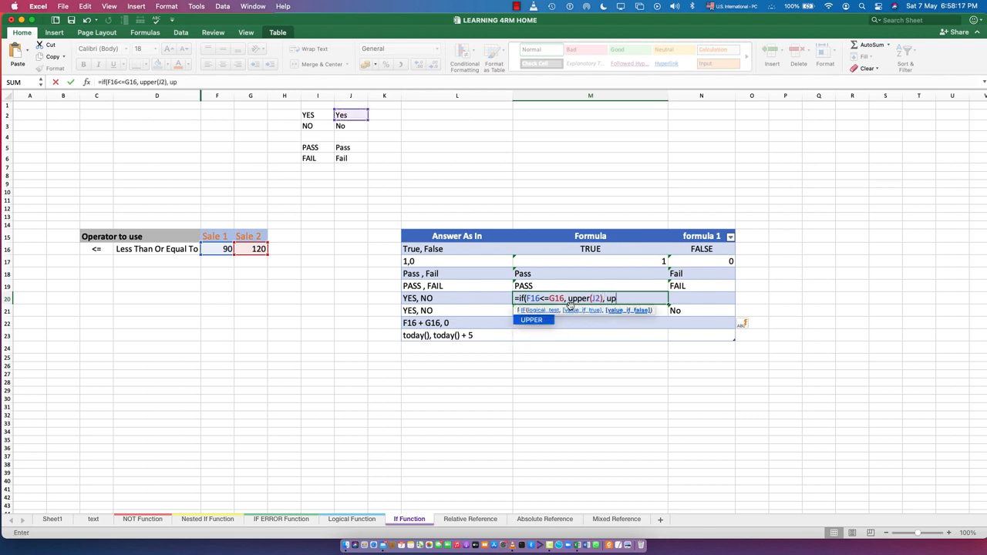
text(er()
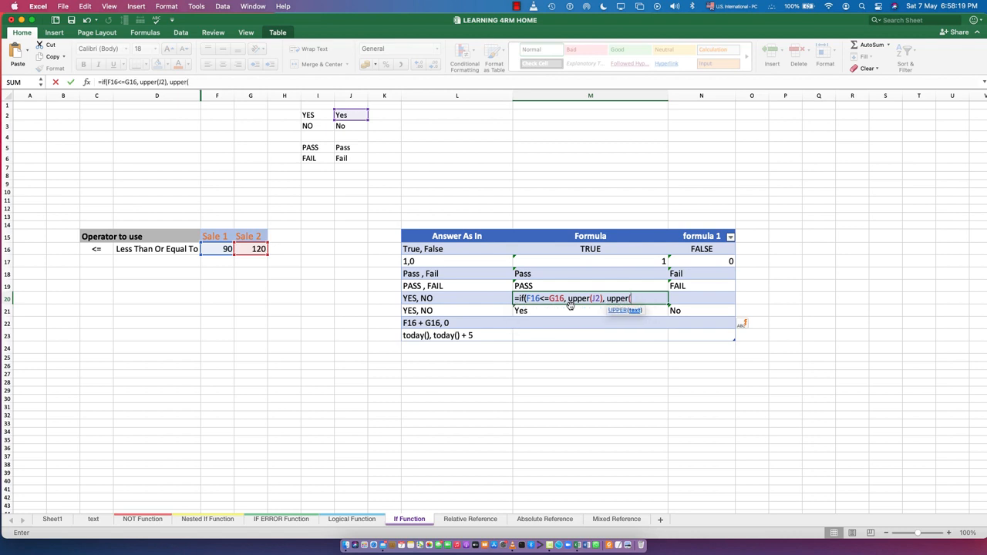
click(340, 125)
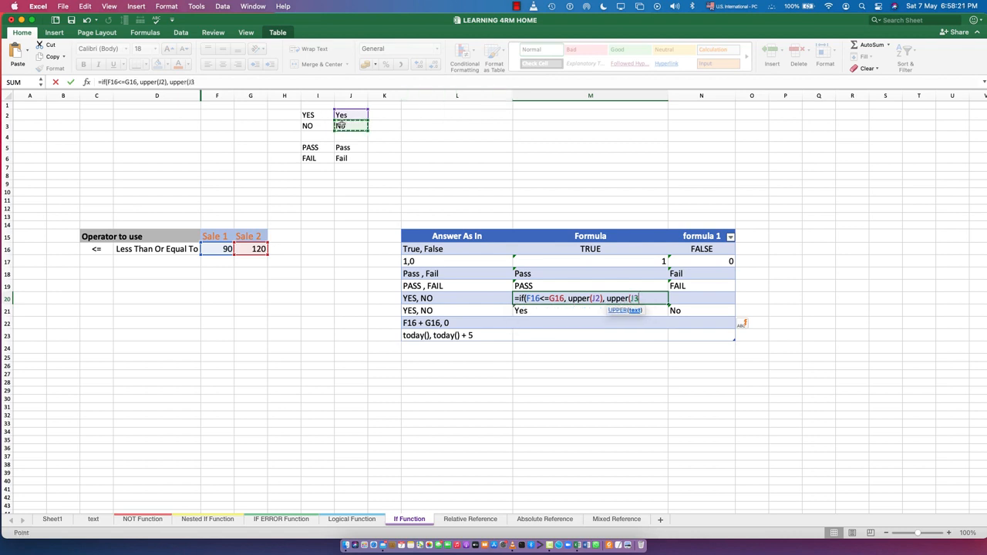
text())
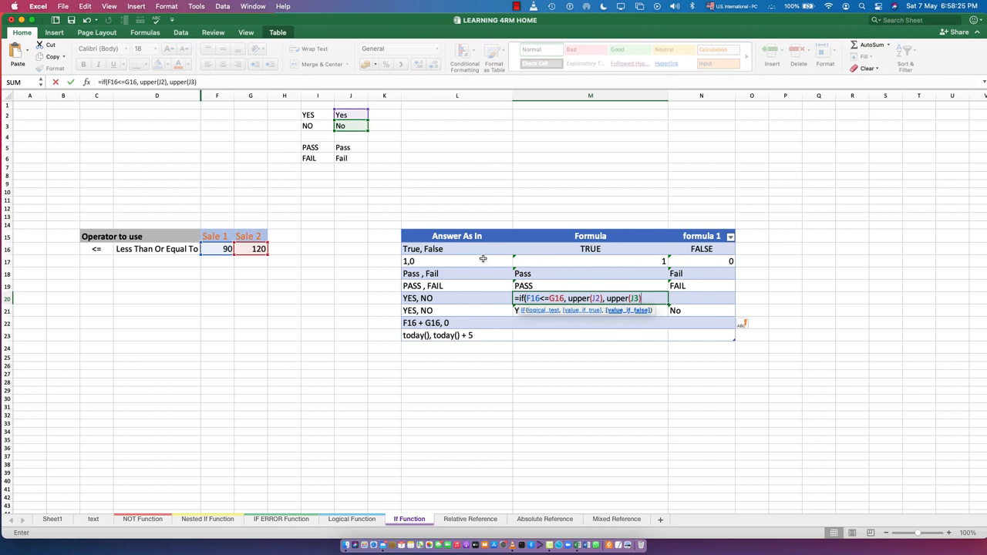
text())
key(Return)
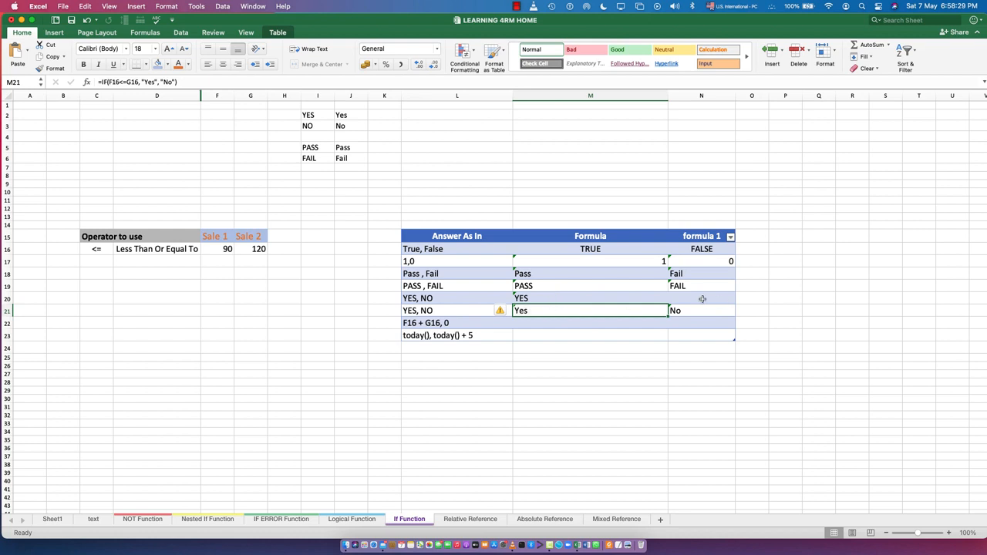
Start an IF formula in N20 that tests G16<=F16.
click(702, 299)
text(=if()
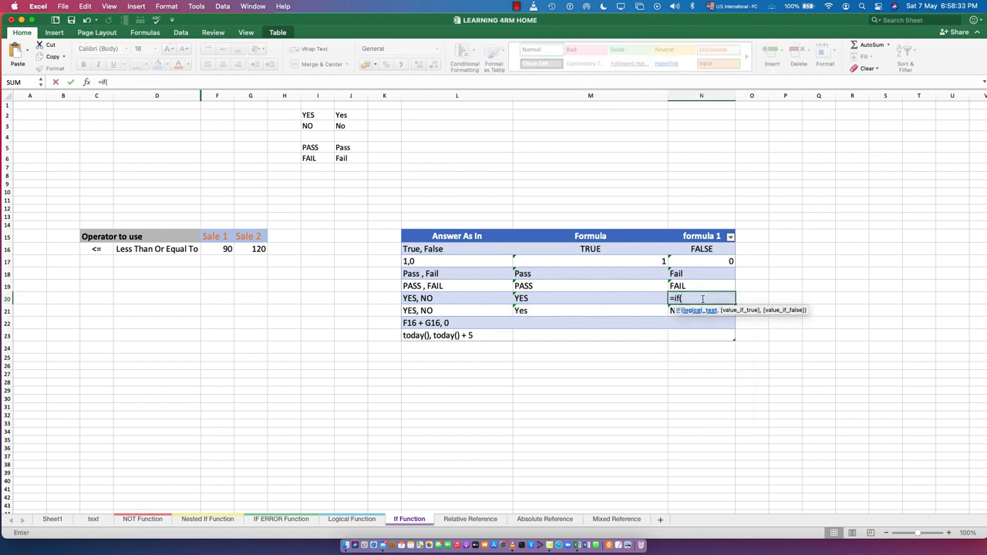
click(251, 248)
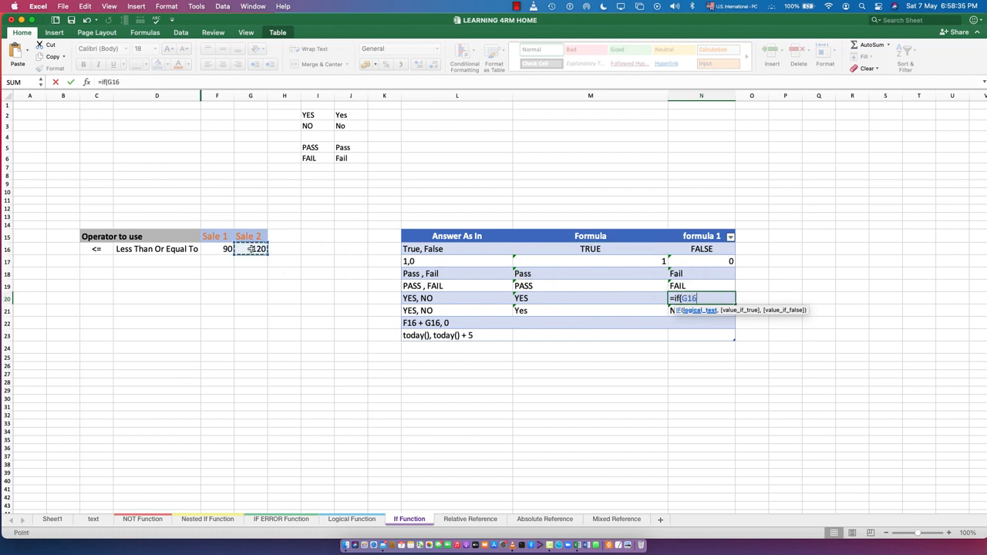
text(<=)
click(222, 249)
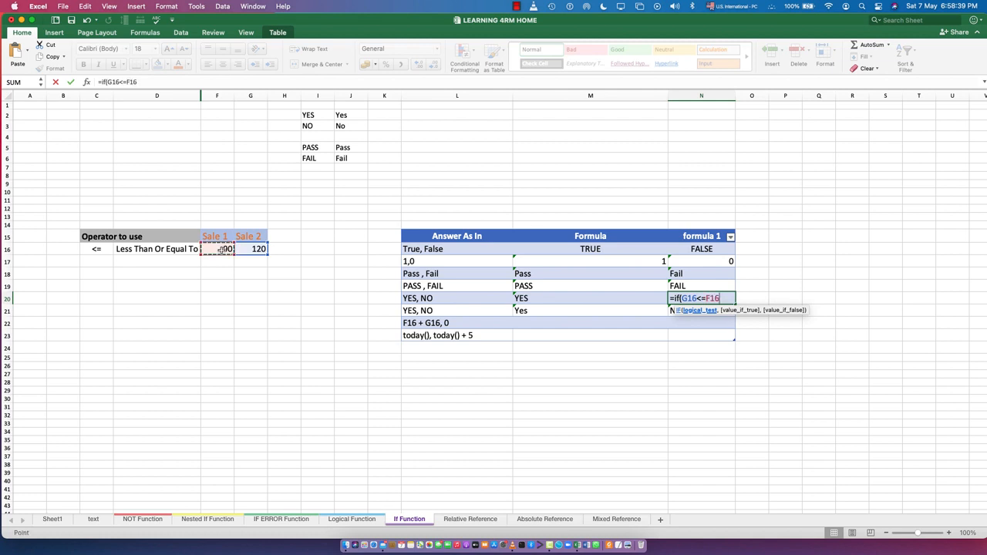
text(,)
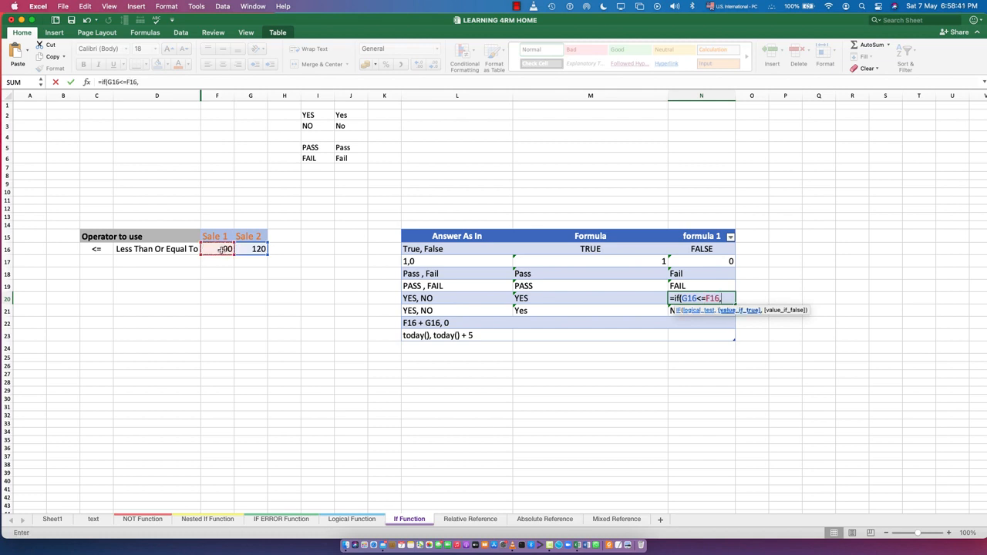
Add UPPER(J2) as the value if true in the N20 formula.
text( upper()
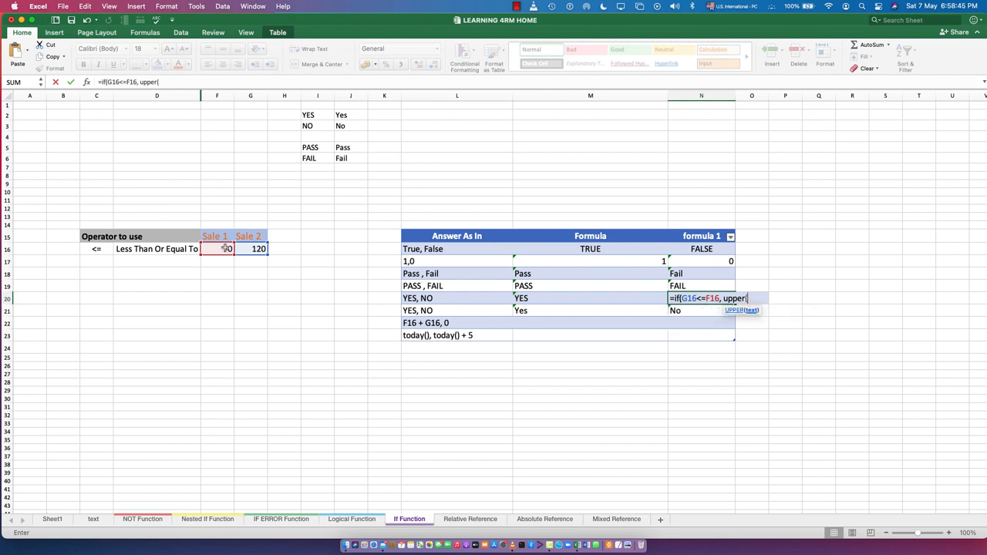
click(342, 115)
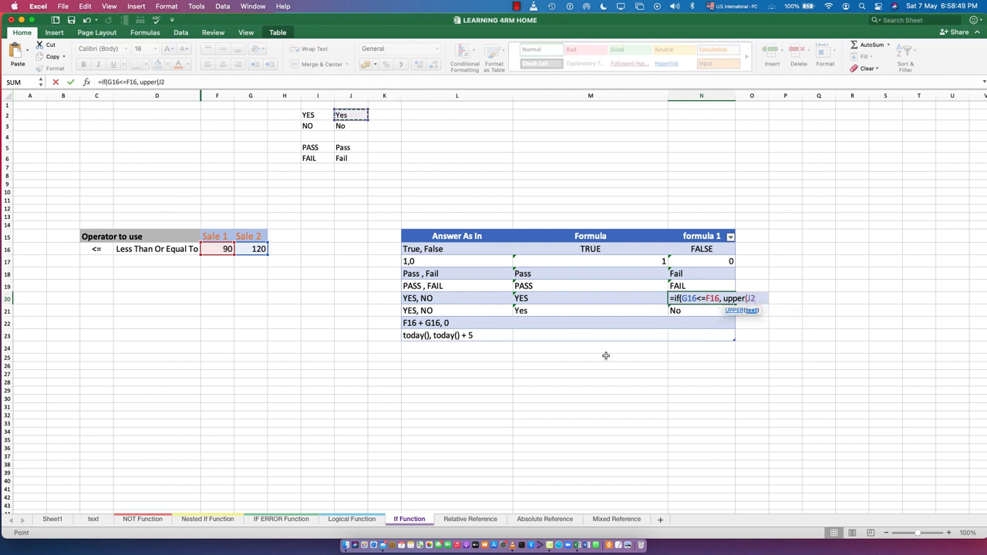
text(),)
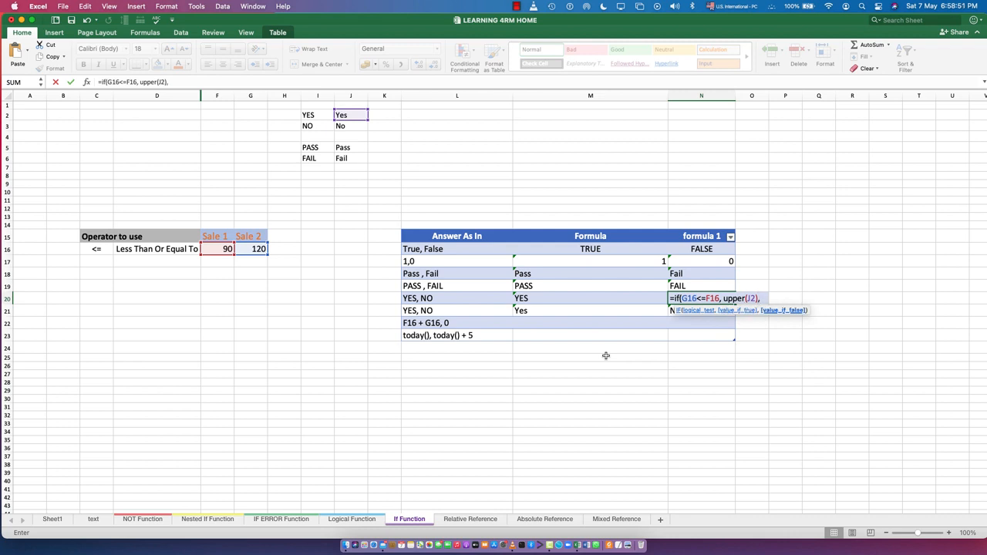
text( (upp)
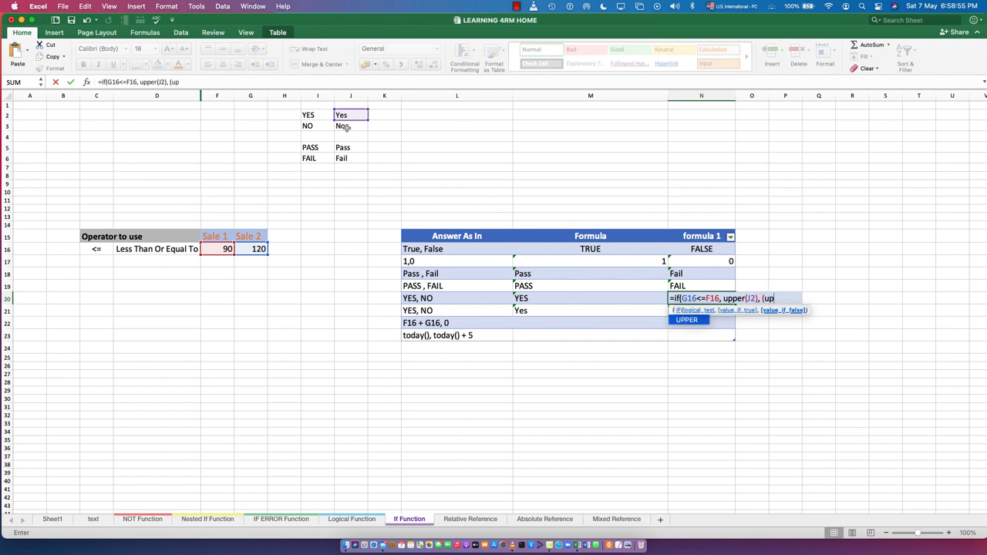
key(BackSpace)
key(BackSpace)
key(BackSpace)
key(BackSpace)
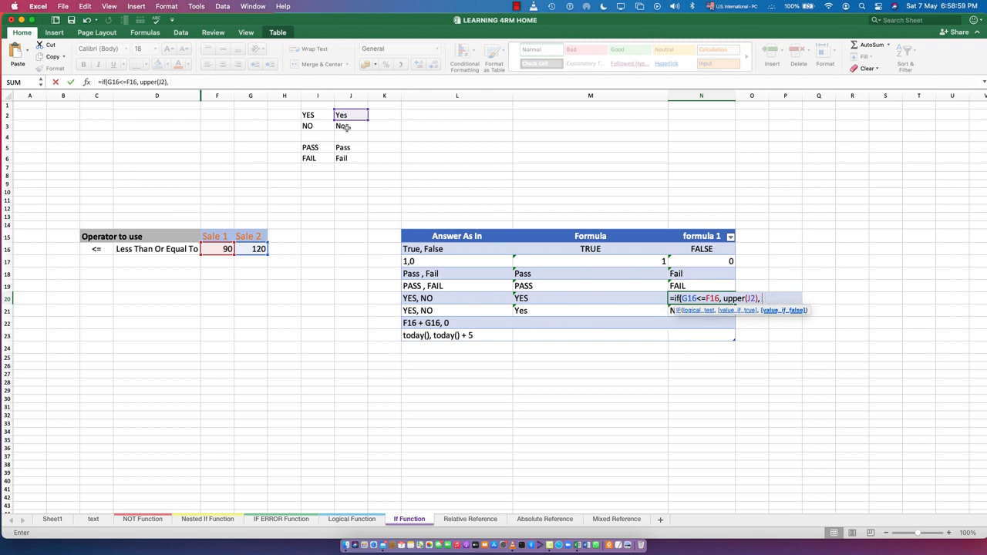
Complete the N20 formula with UPPER(J3) as the value if false and enter it.
text(upper()
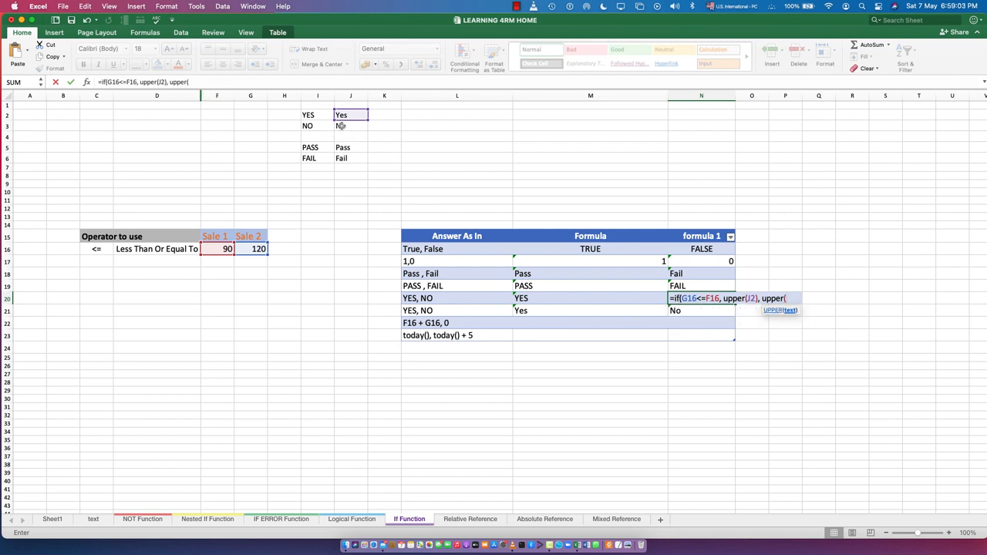
click(340, 126)
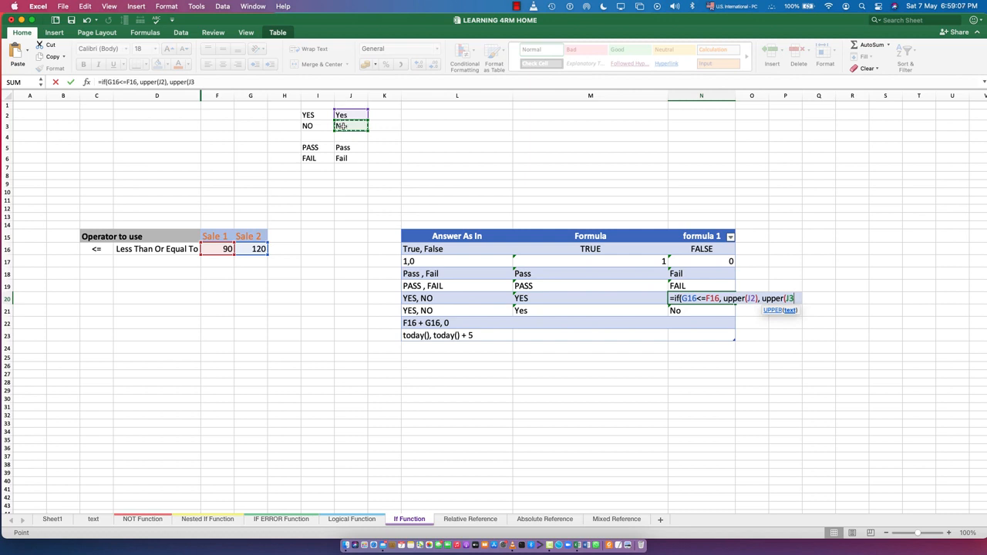
click(345, 116)
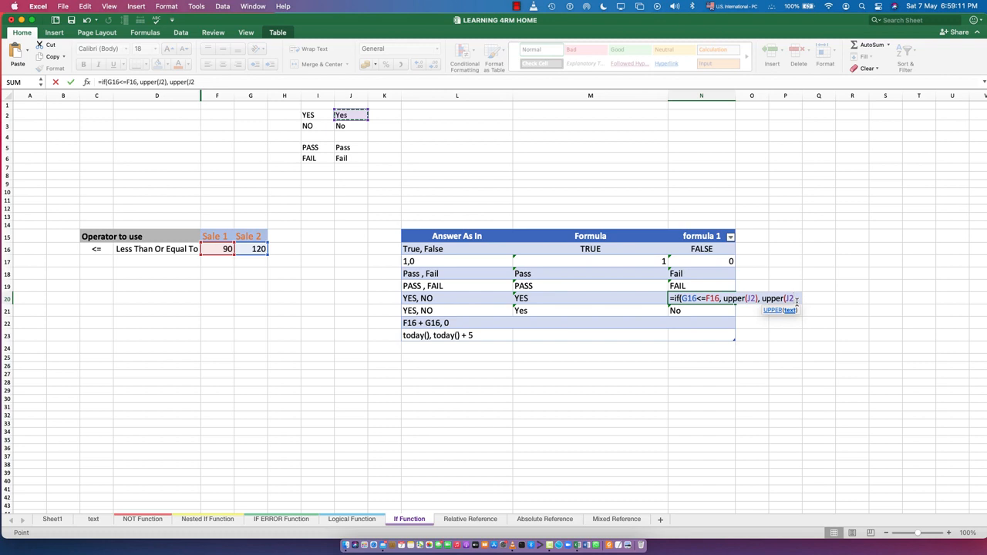
key(BackSpace)
key(BackSpace)
click(343, 126)
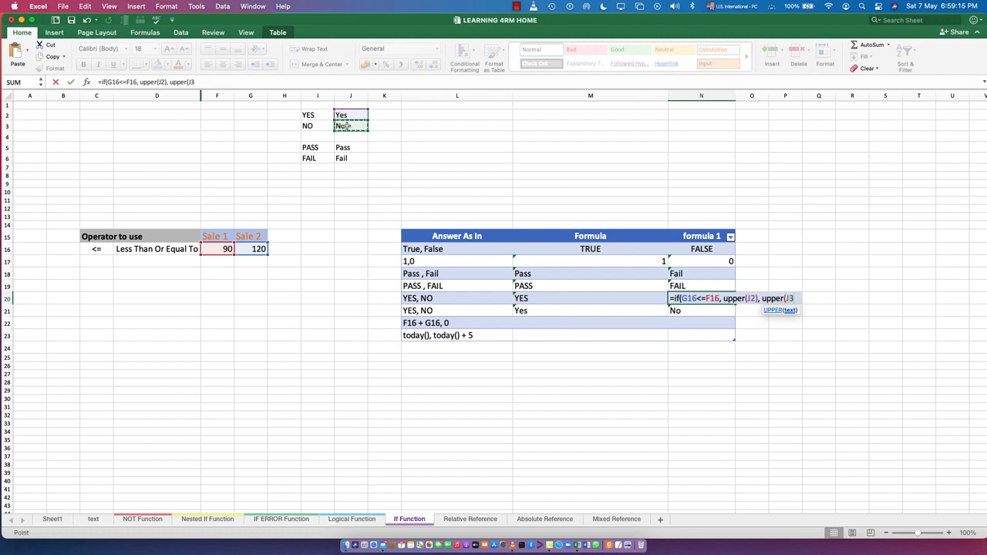
key(Up)
click(350, 126)
text())
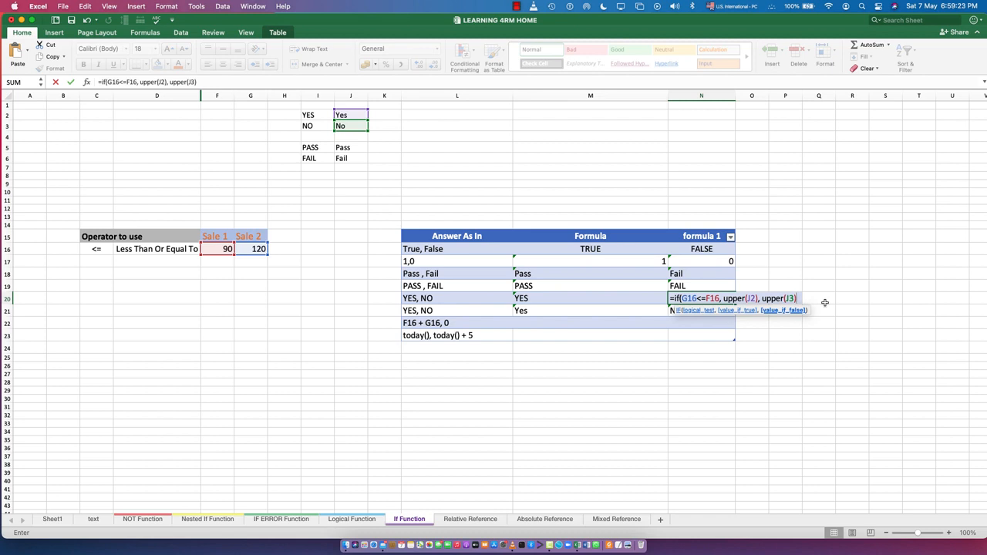
text())
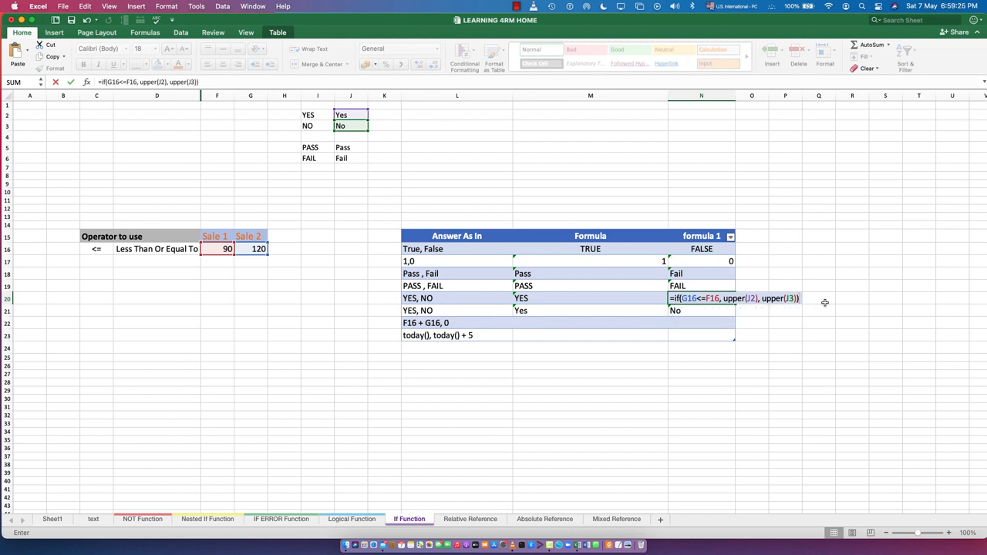
key(Return)
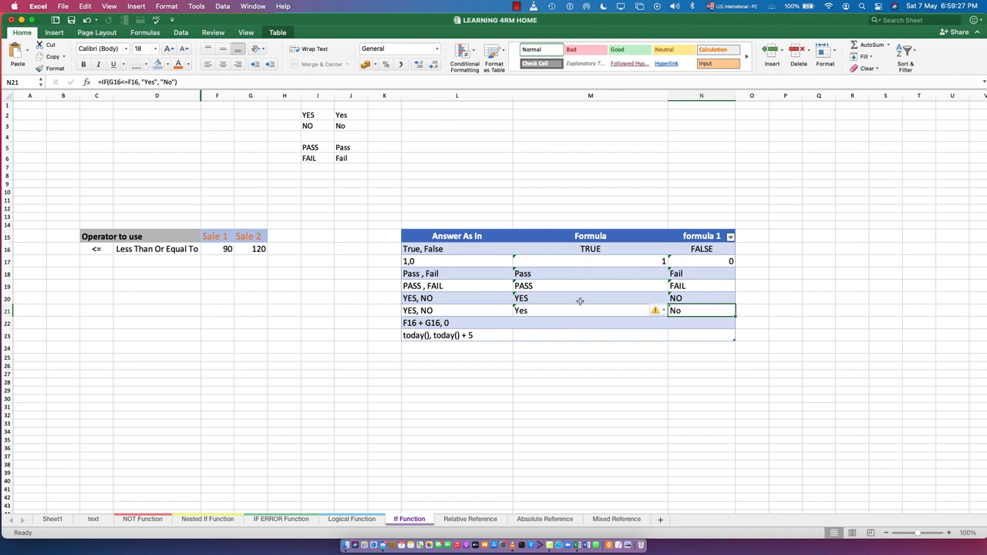
click(522, 299)
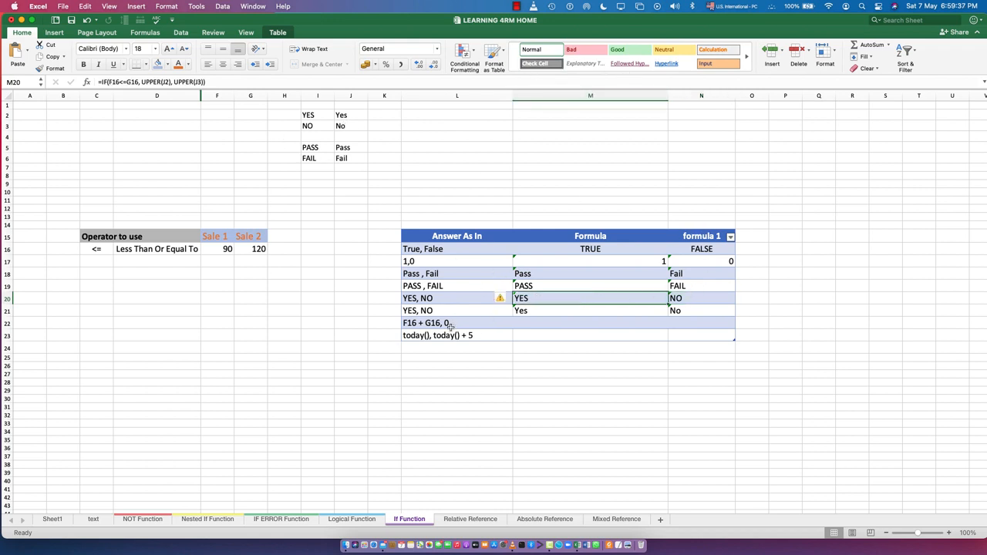
Start an IF formula in M22 that tests F16<=G16.
click(523, 324)
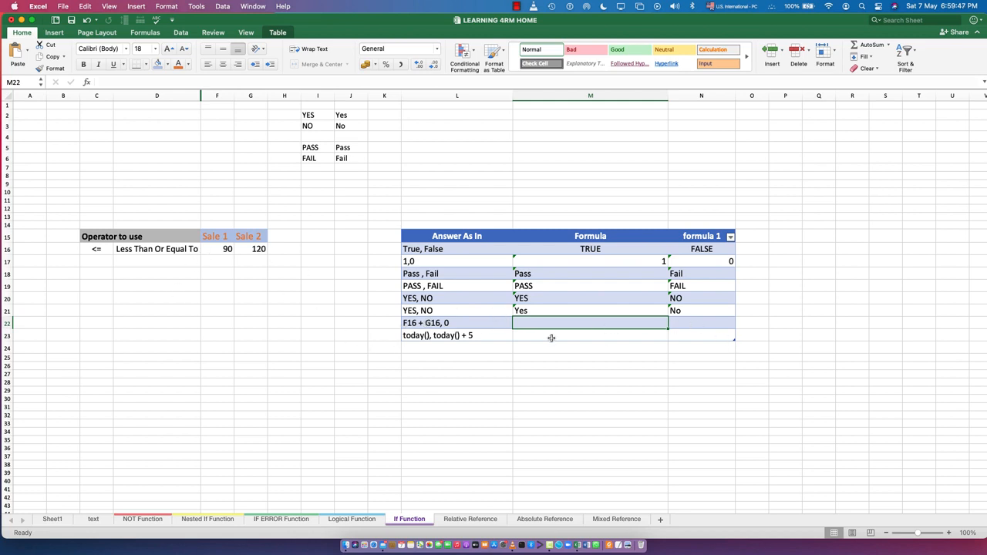
text(=if()
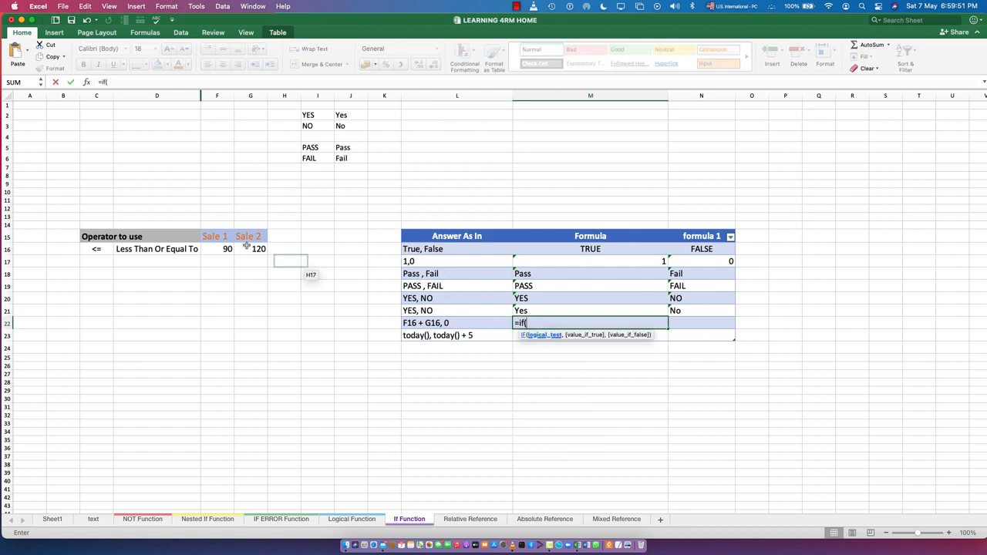
click(222, 249)
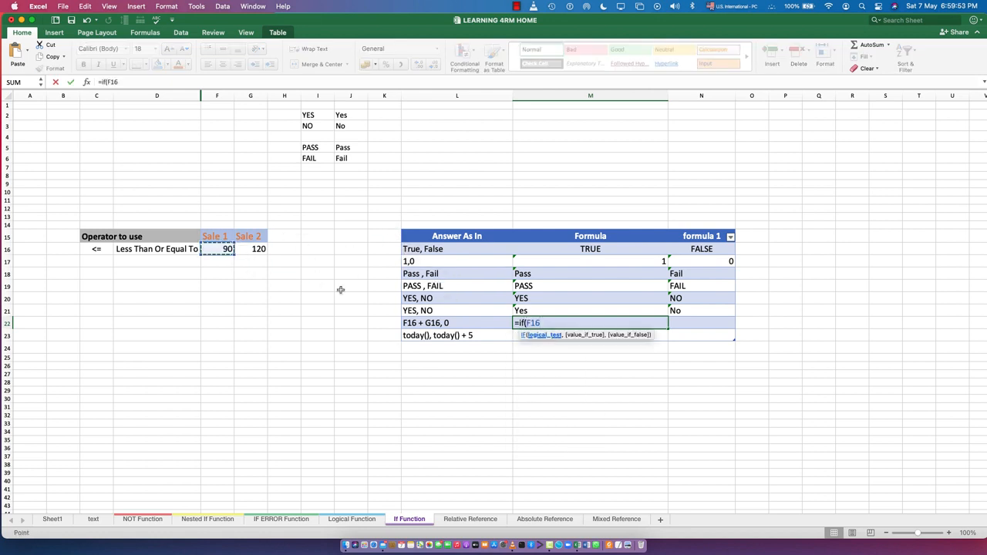
text(<=)
click(257, 249)
text(,)
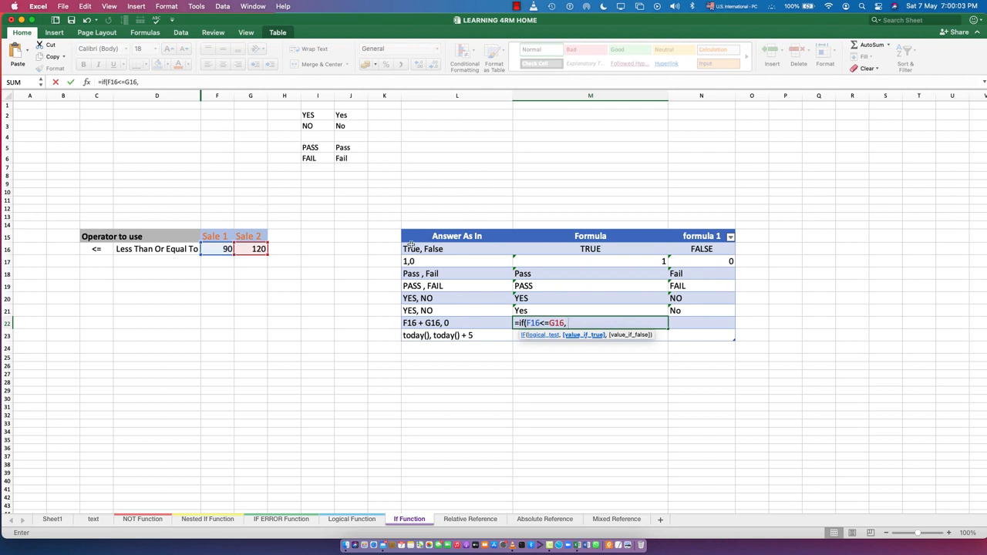
Complete the M22 formula with F16+G16 as the value if true and 0 as the value if false.
text( F)
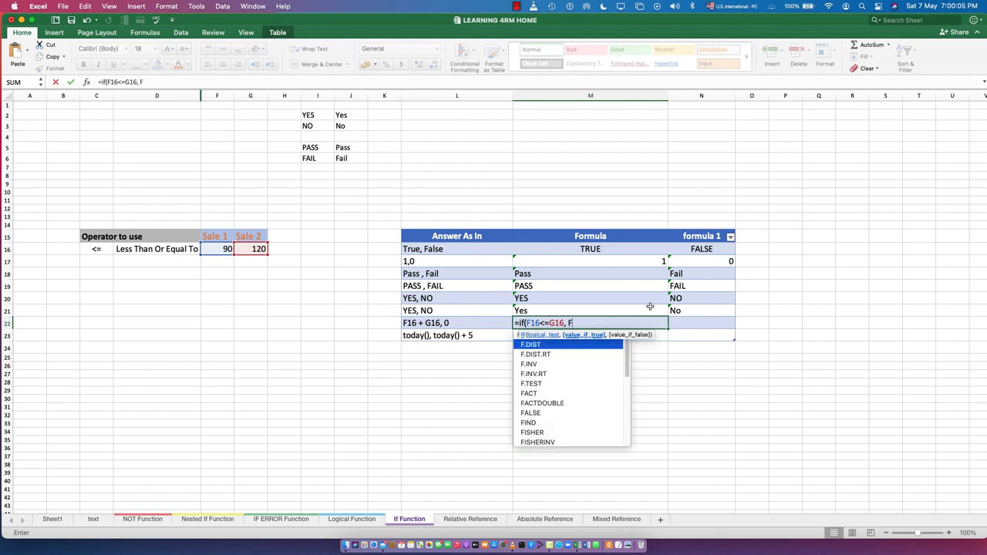
text(16)
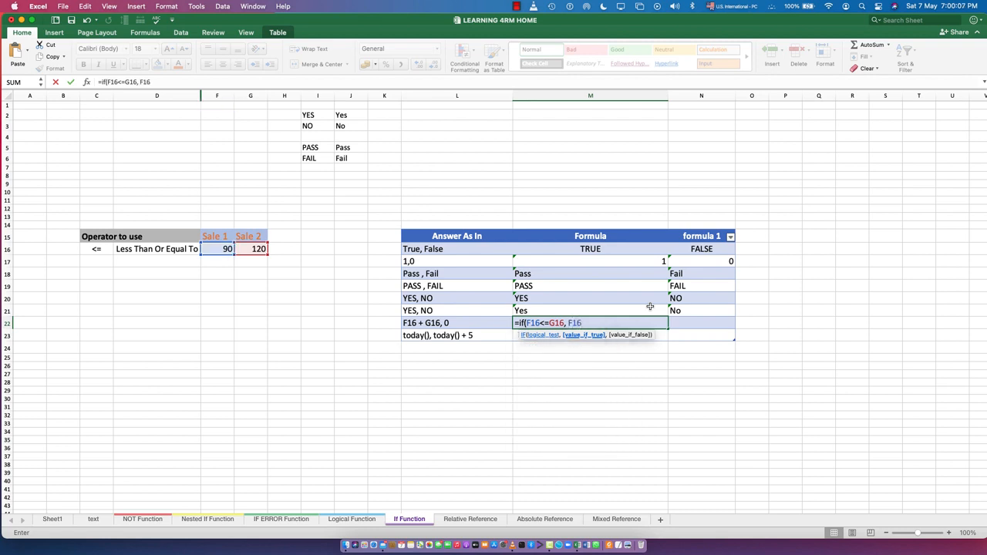
text(+)
text(G16)
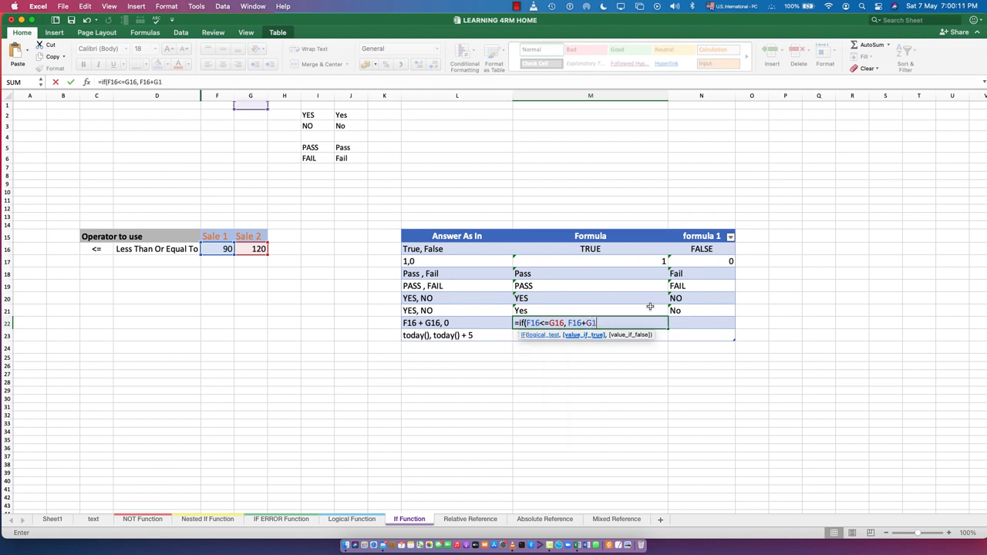
text(,0))
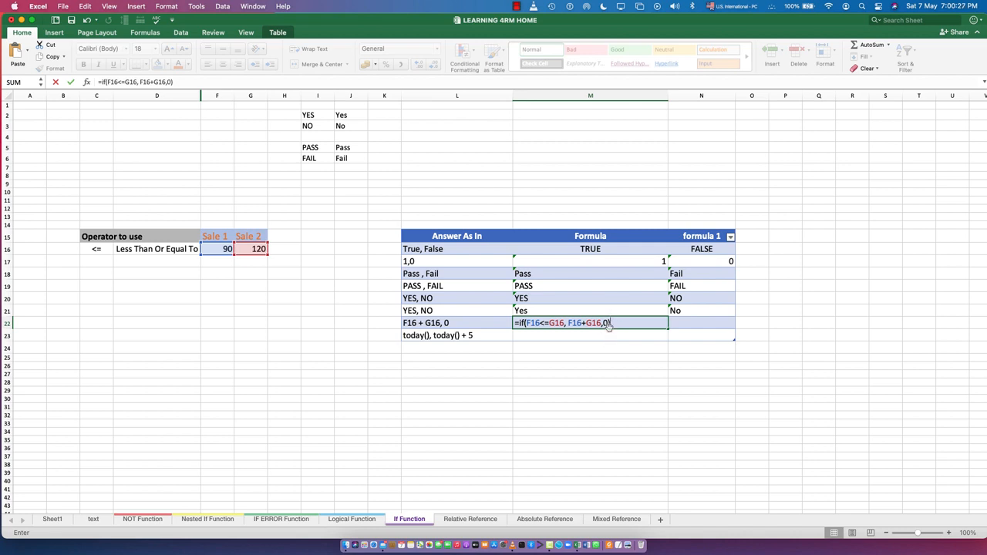
key(Return)
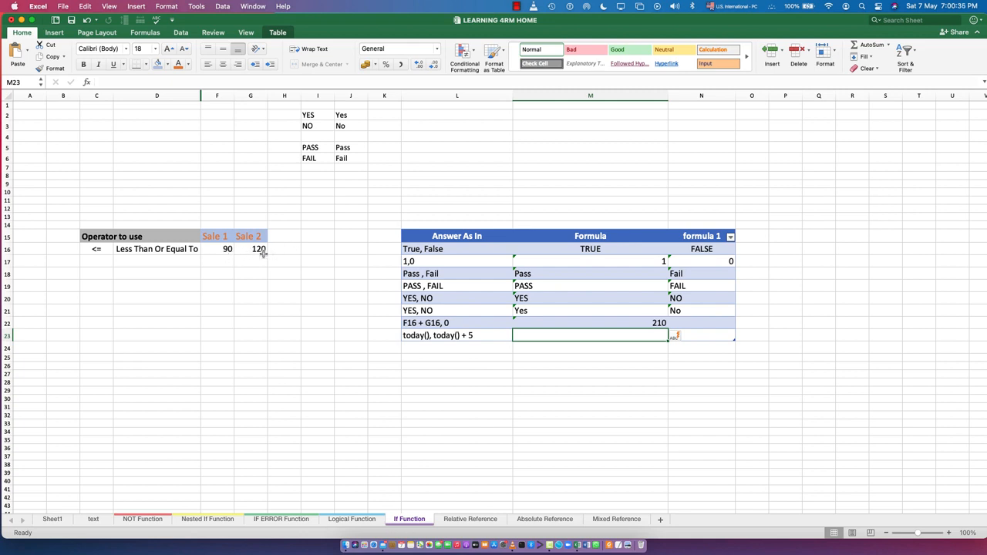
Start an IF formula in N22 that tests G16<=F16.
click(695, 325)
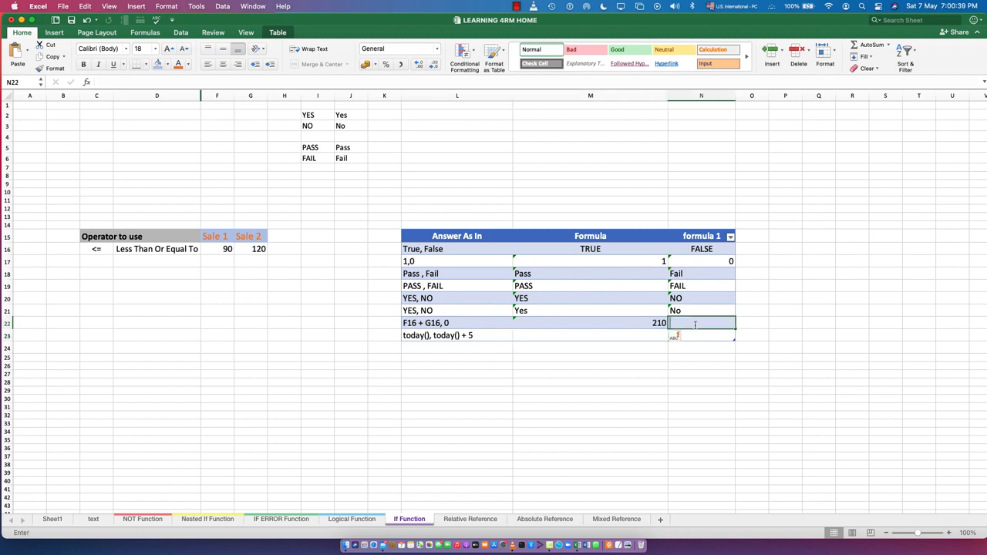
text(=if)
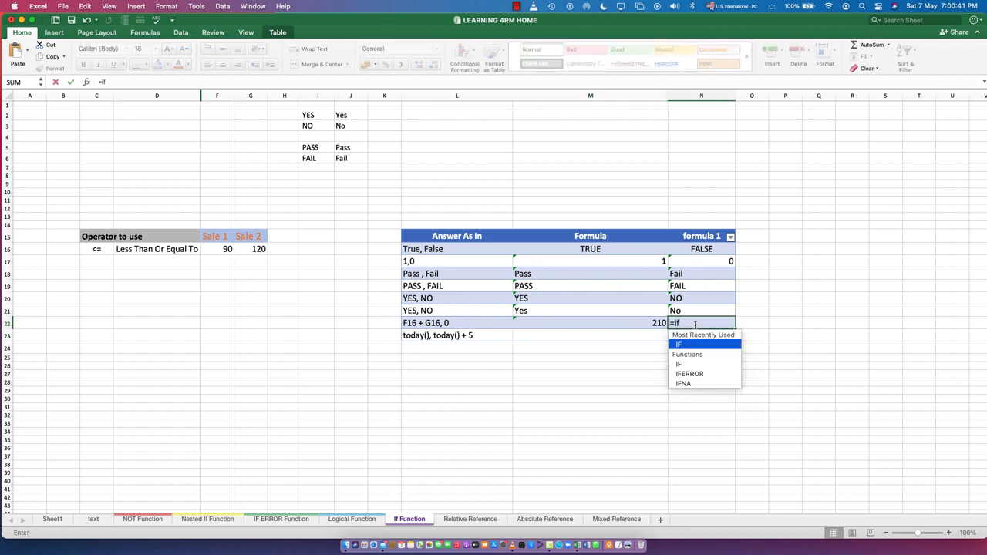
text(()
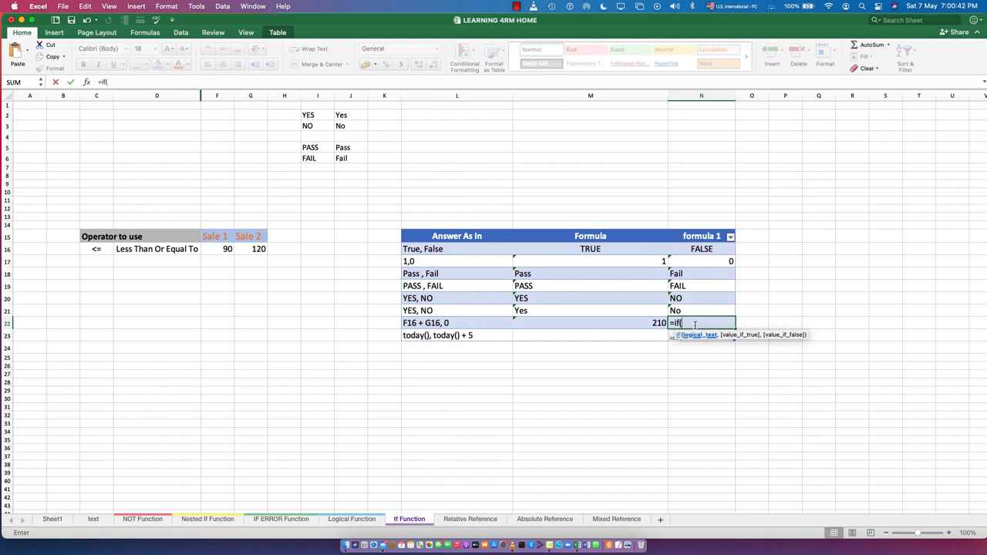
click(247, 250)
text(<=)
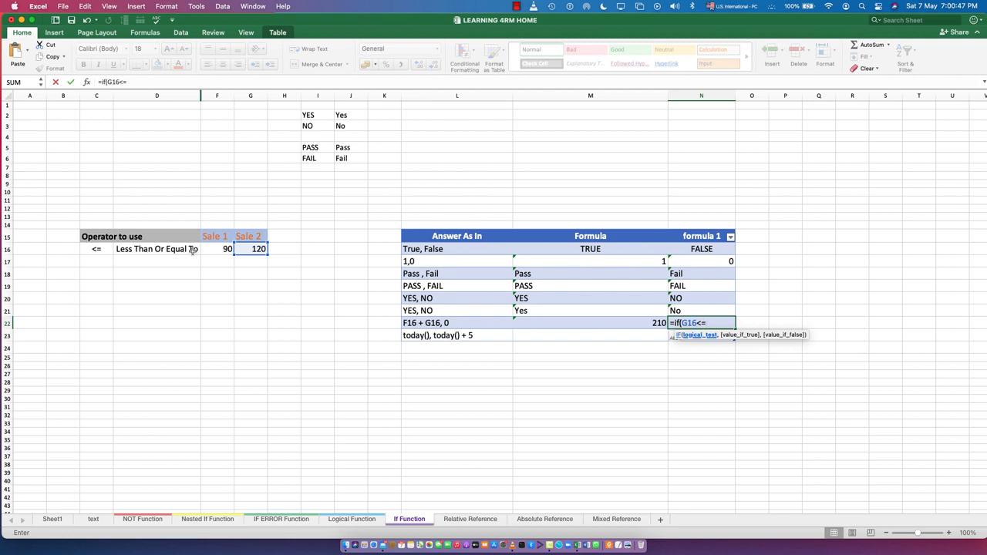
click(211, 249)
text(,)
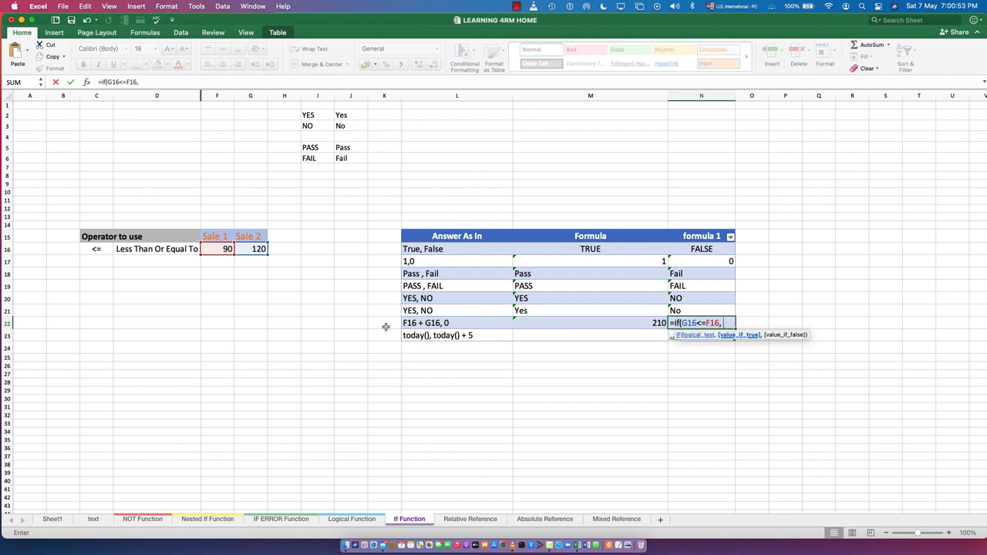
Complete the N22 formula with F16+G16 as the value if true and 0 as the value if false.
text( F16)
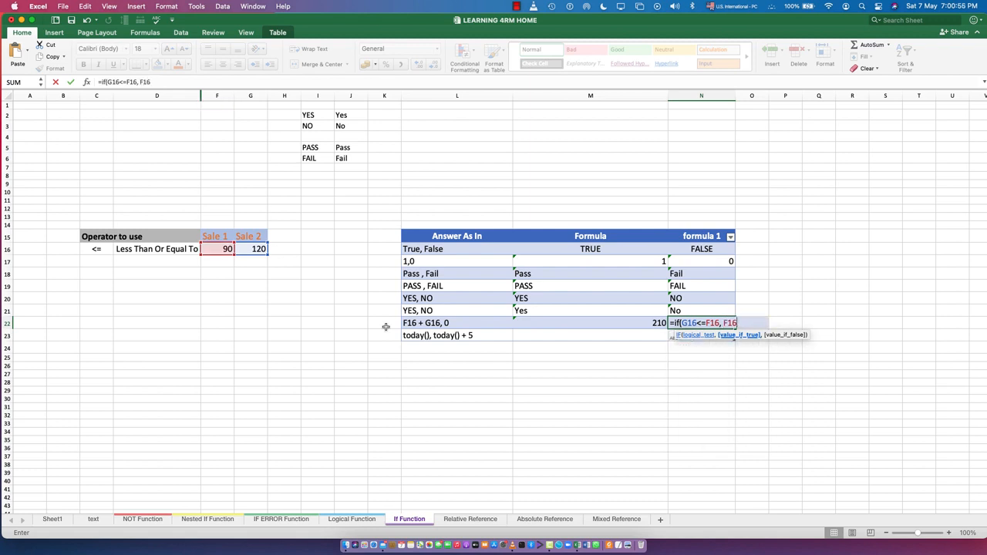
text(+G)
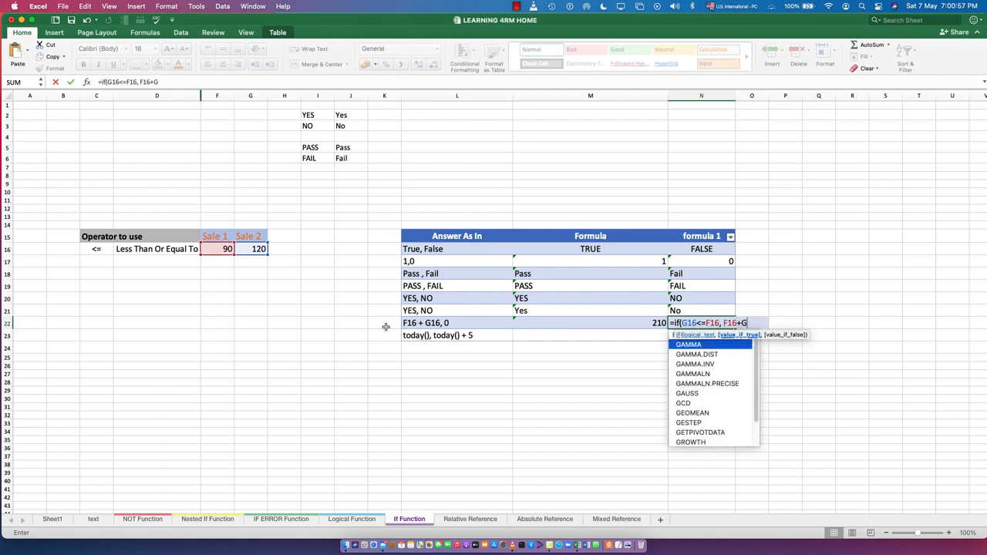
text(16, )
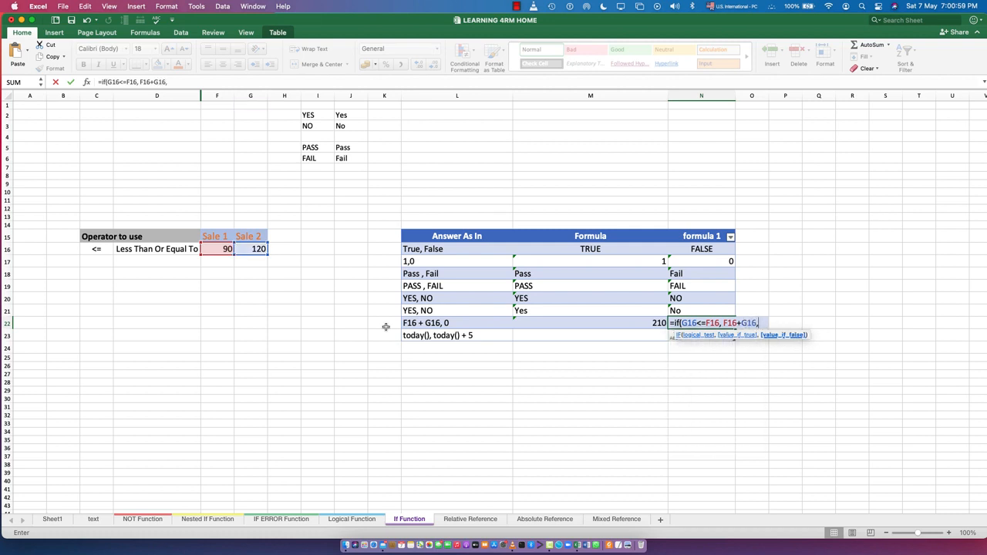
text(0))
key(Return)
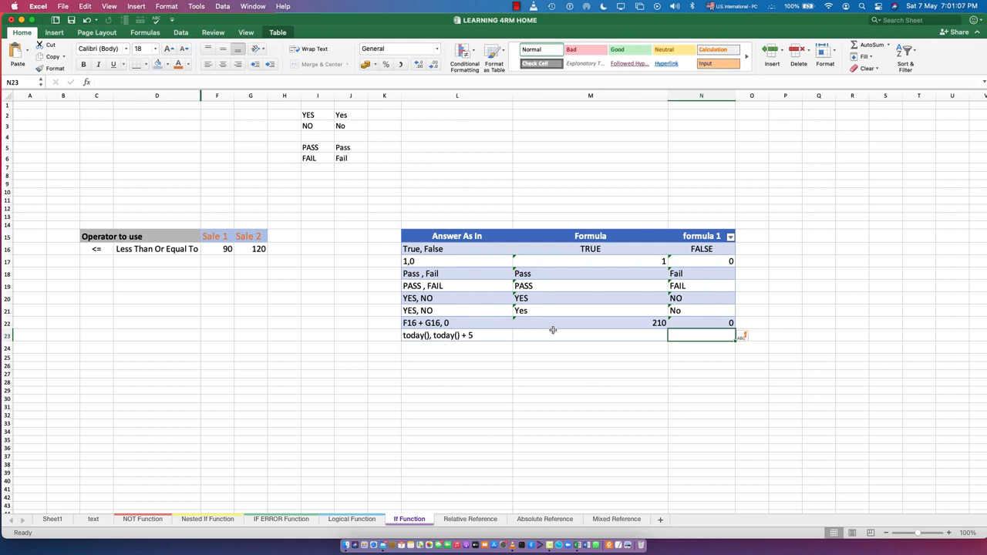
Start an IF formula in M23 that tests F16<=G16.
click(529, 334)
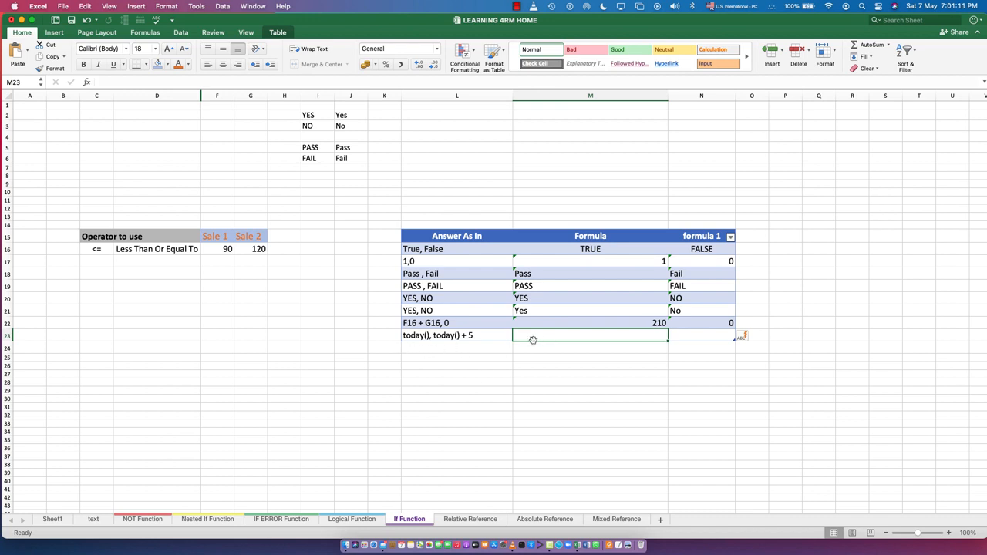
text(=if)
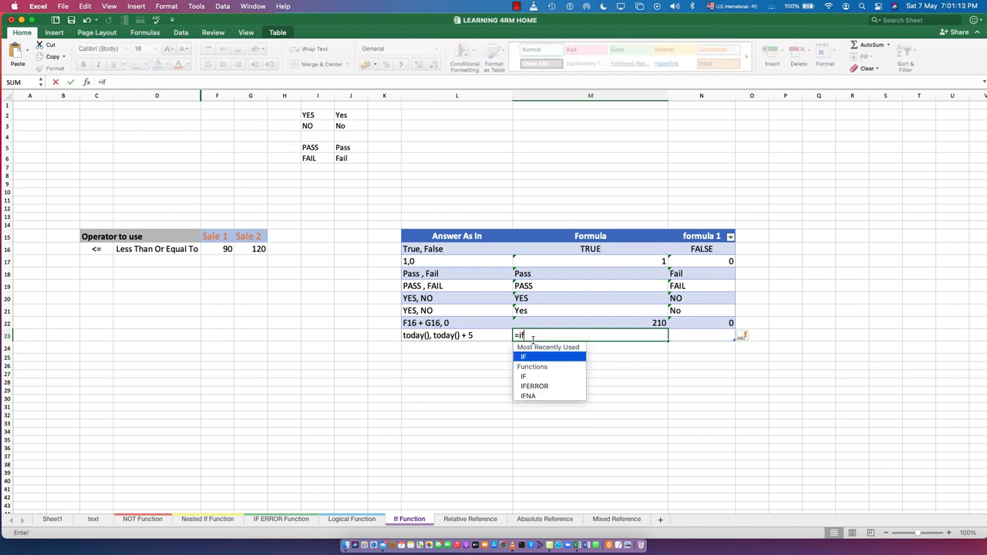
text(()
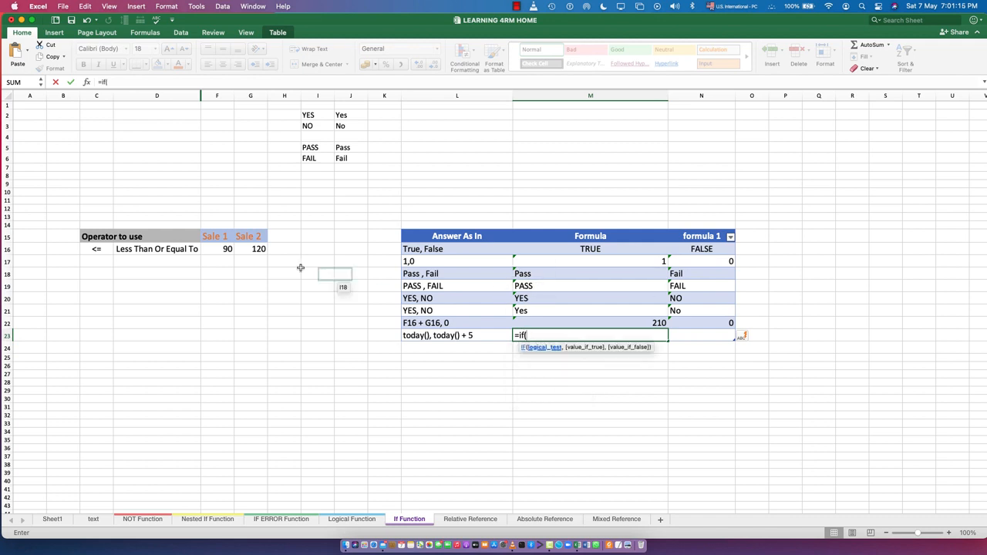
click(216, 249)
text(<)
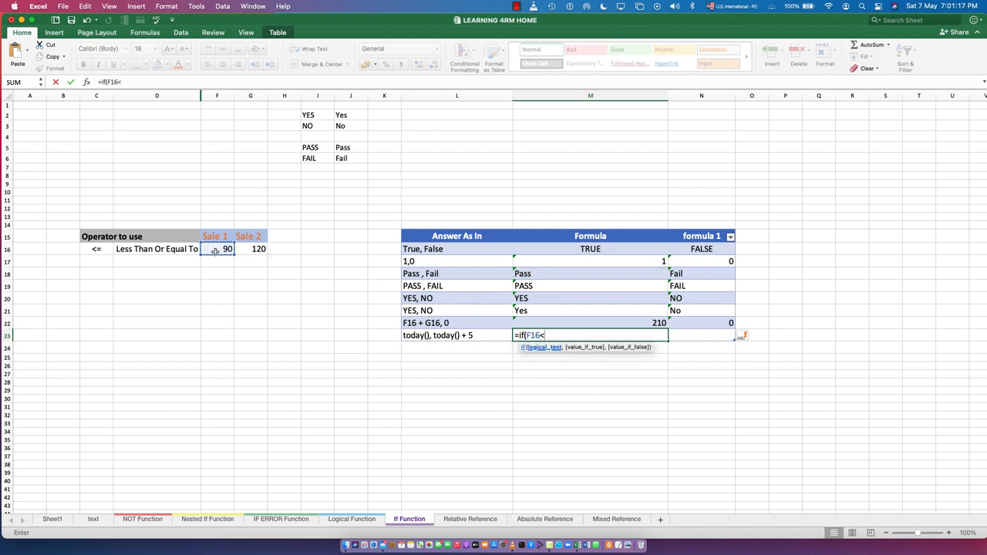
text(=)
click(255, 249)
text(,)
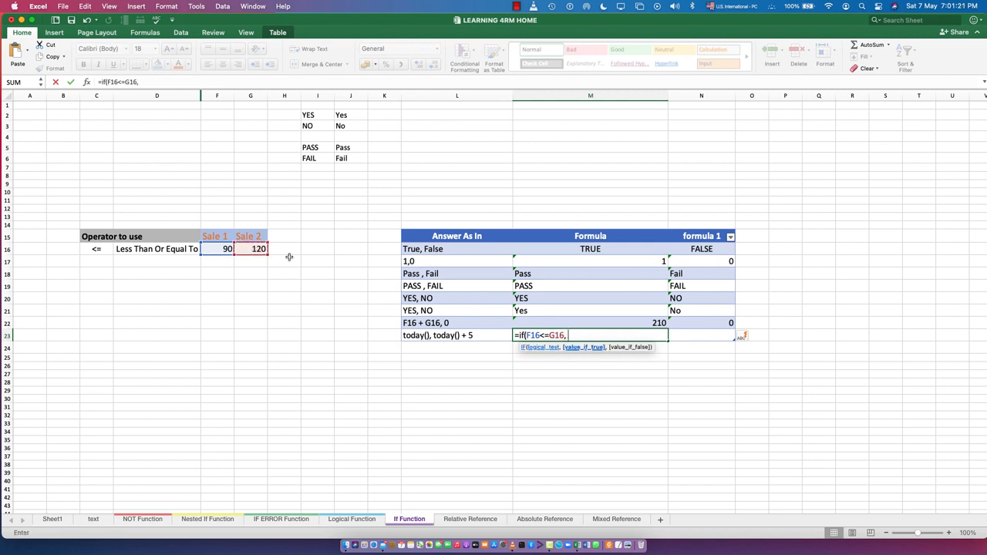
Complete the M23 formula with today() as the value if true and today() + 5 as the value if false.
text( tod)
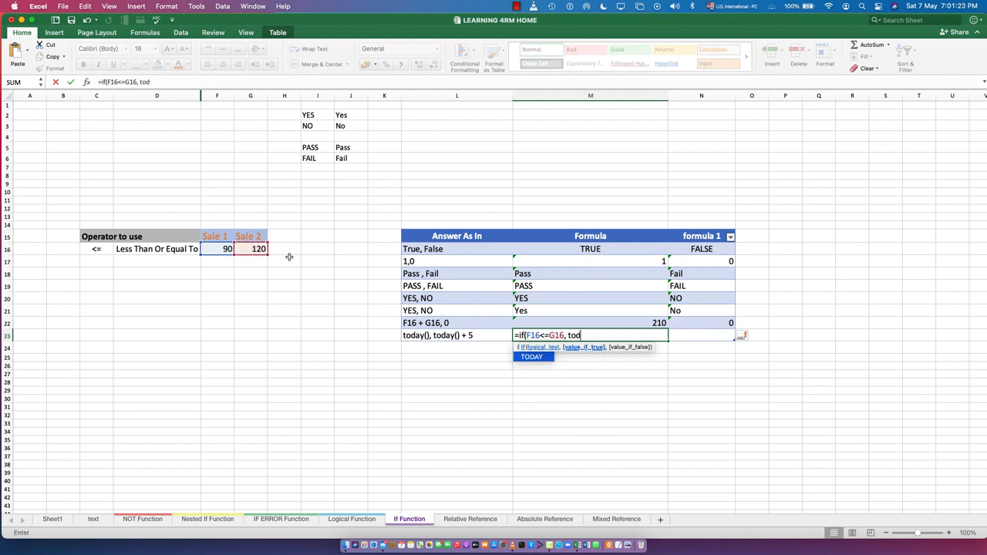
text(ay())
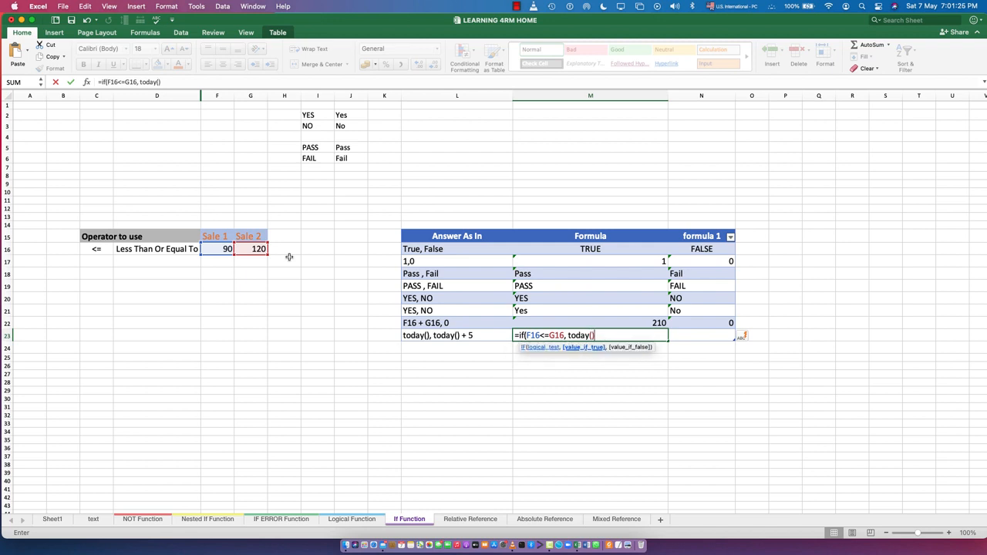
text(, today)
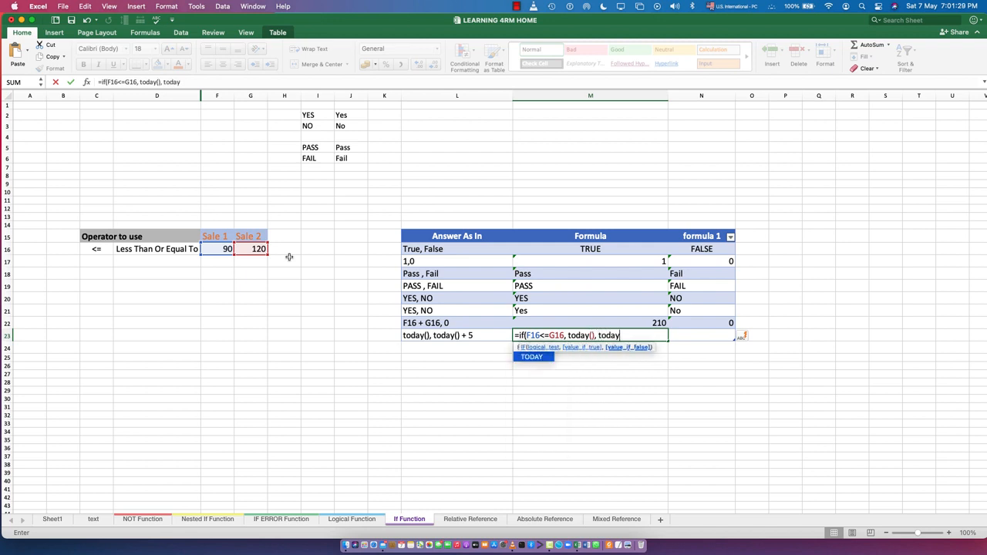
text(()
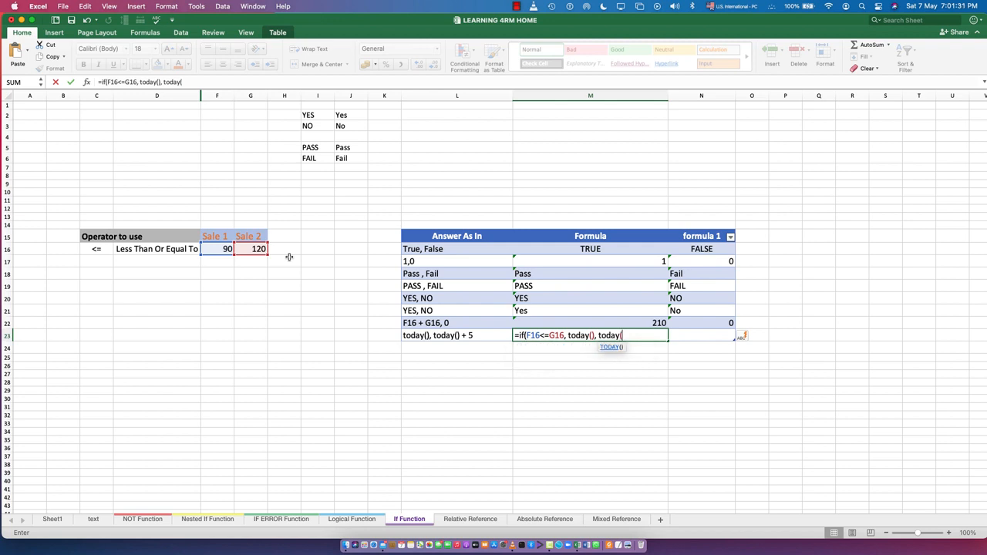
text() +)
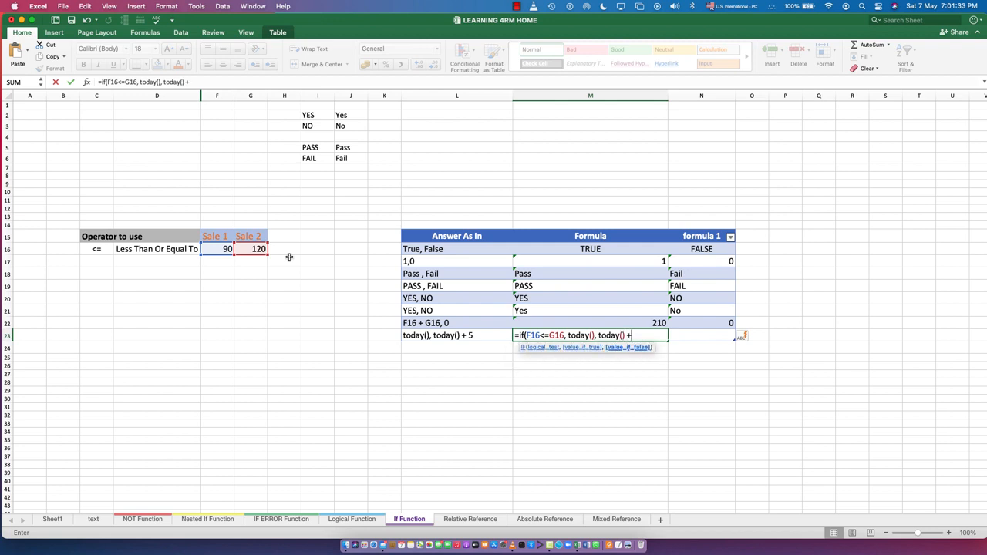
text( 5))
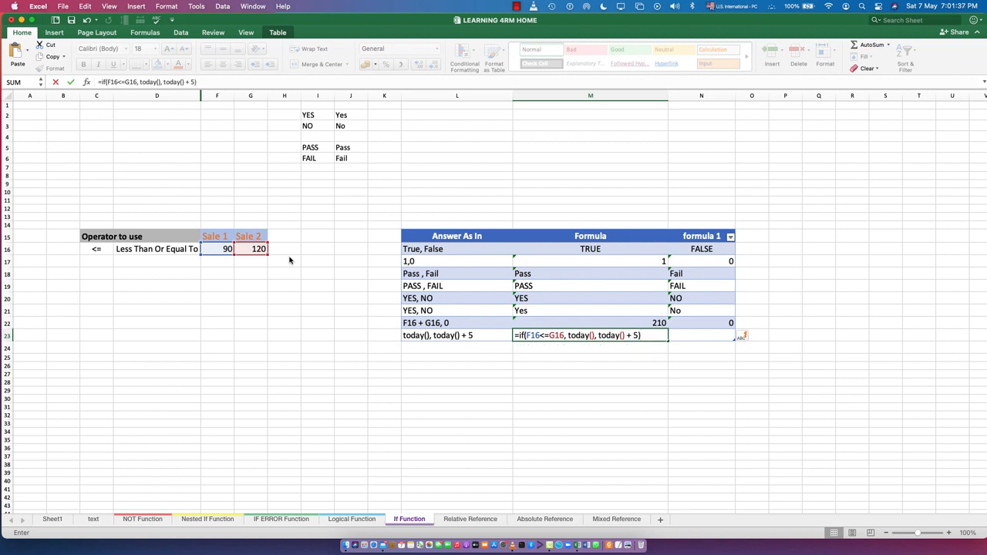
key(Return)
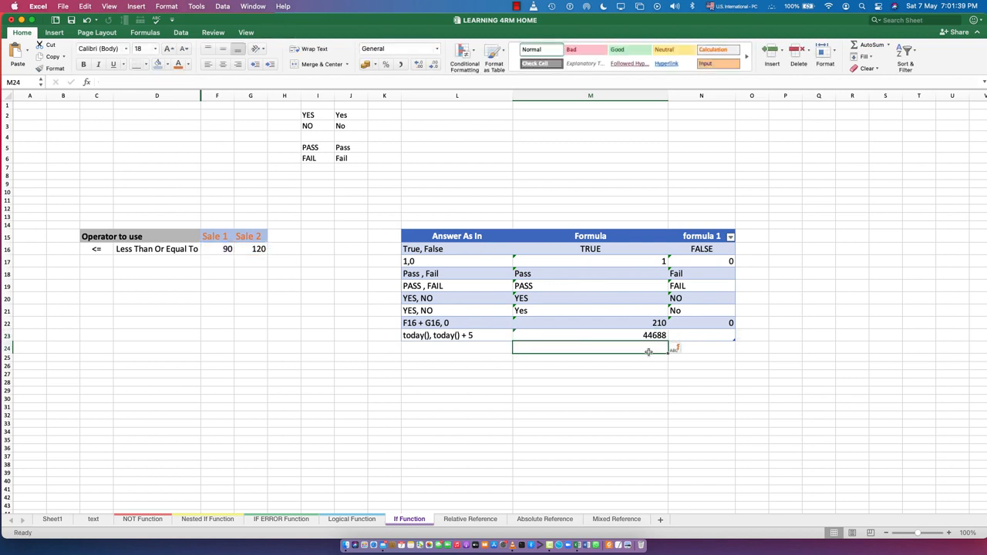
Start an IF formula in N23 that tests G16<=F16.
click(709, 335)
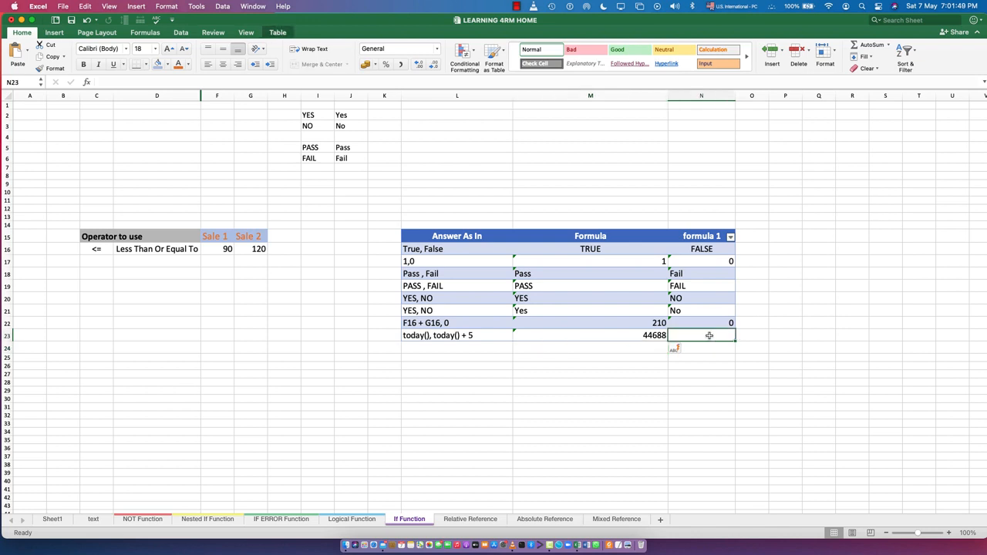
text(=if)
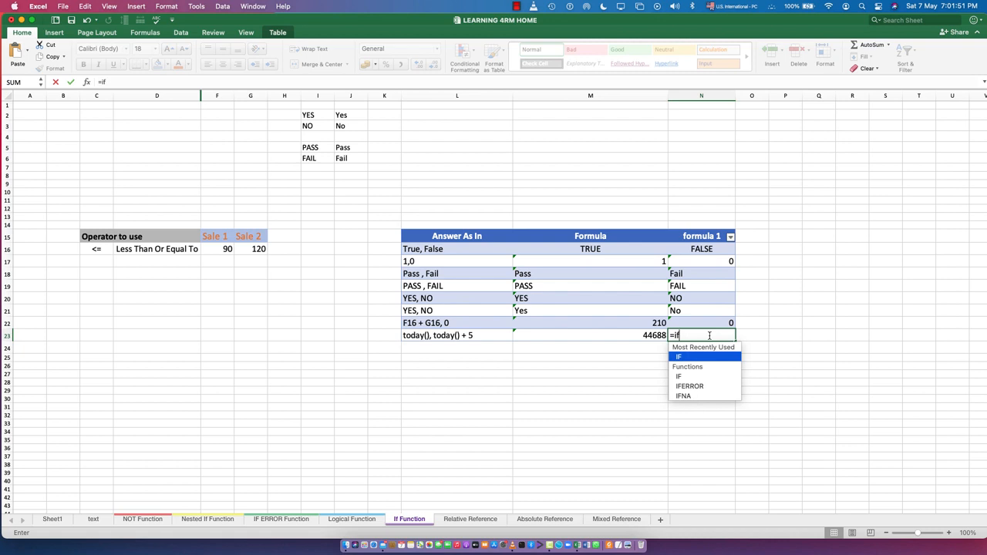
text(())
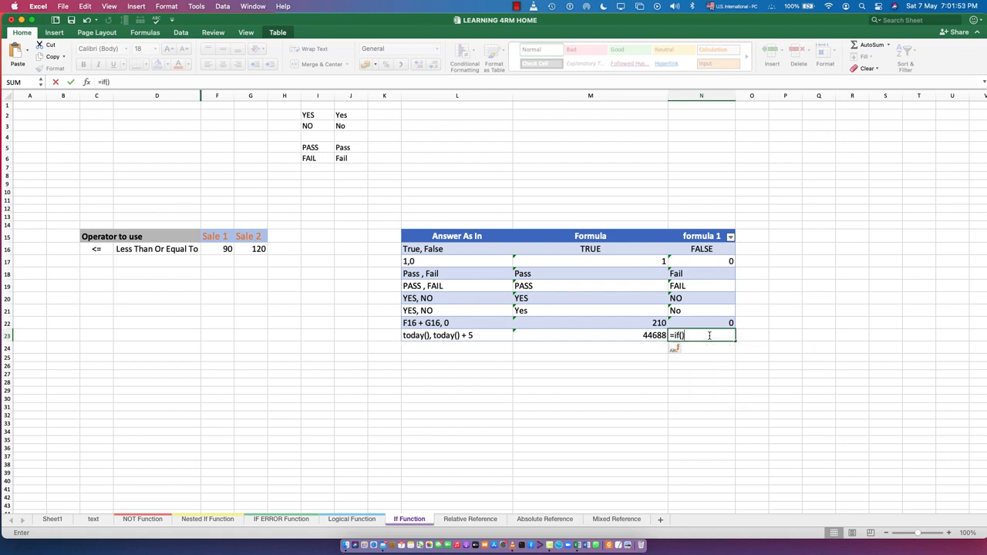
key(BackSpace)
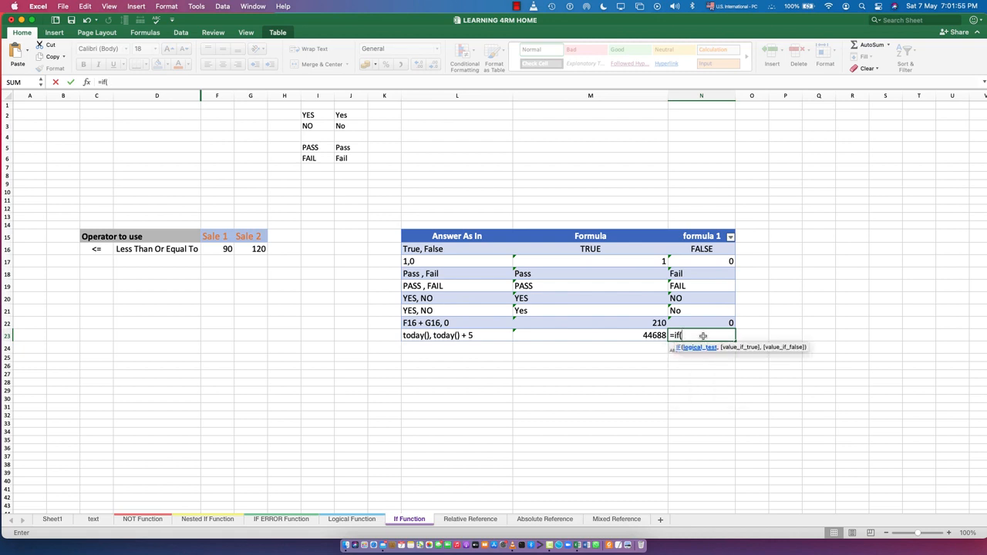
click(252, 249)
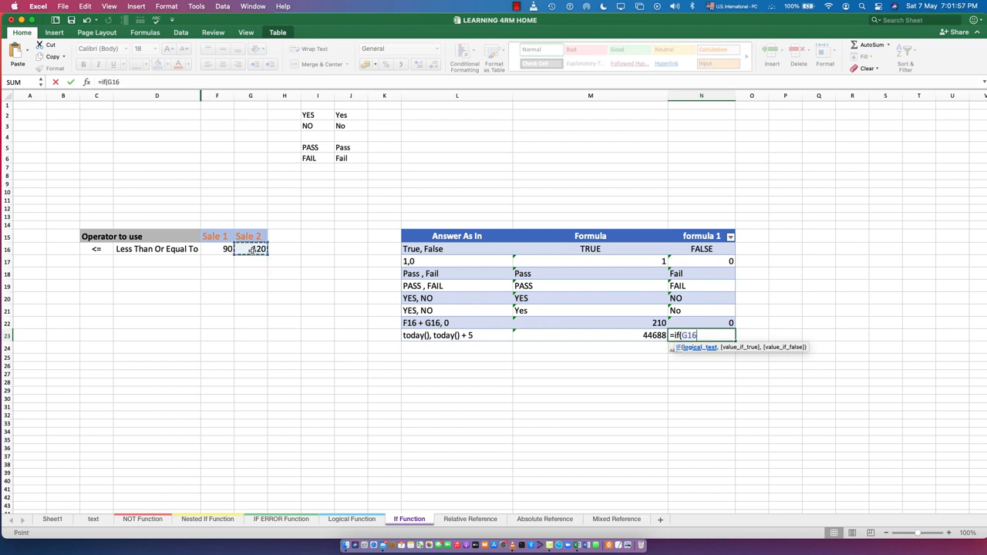
text(<=)
click(215, 249)
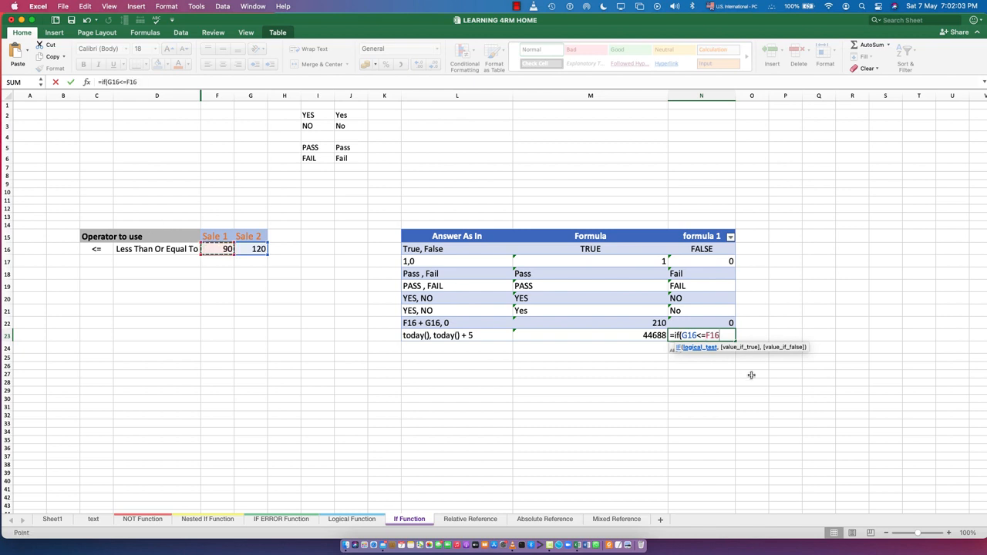
text(,)
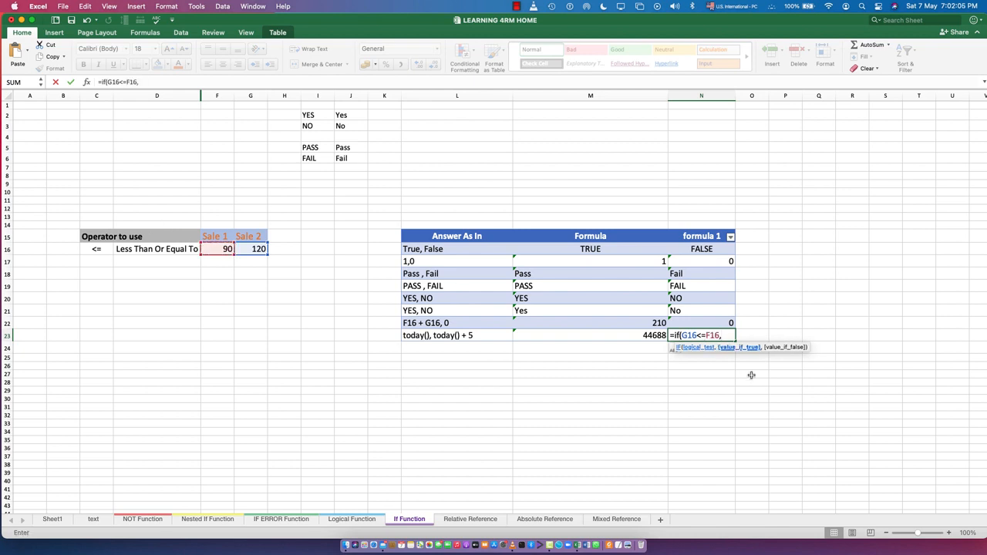
Complete the N23 formula with today() as the value if true and today() + 5 as the value if false.
text( today)
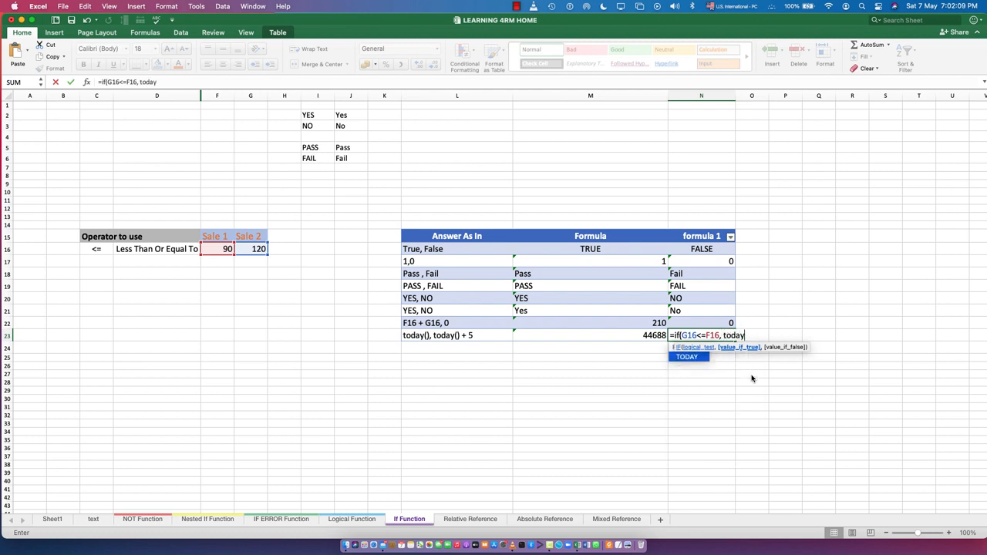
text((), Today)
key(BackSpace)
key(BackSpace)
key(BackSpace)
key(BackSpace)
key(BackSpace)
text(today)
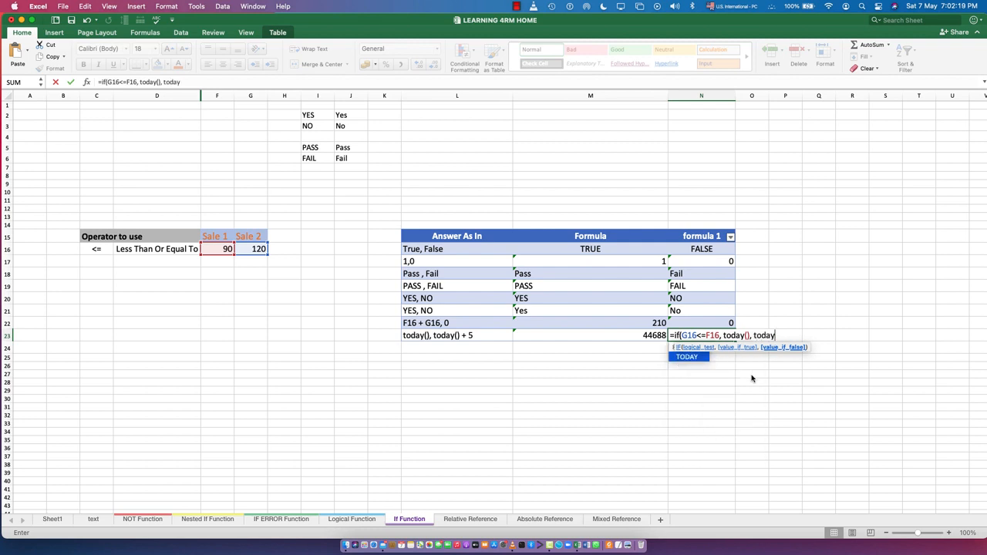
text(() + 5))
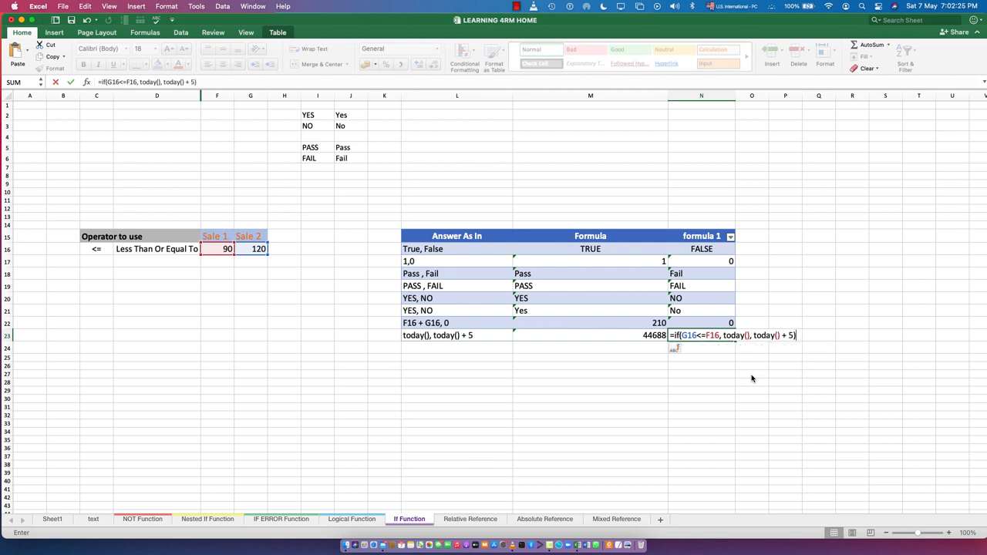
key(Return)
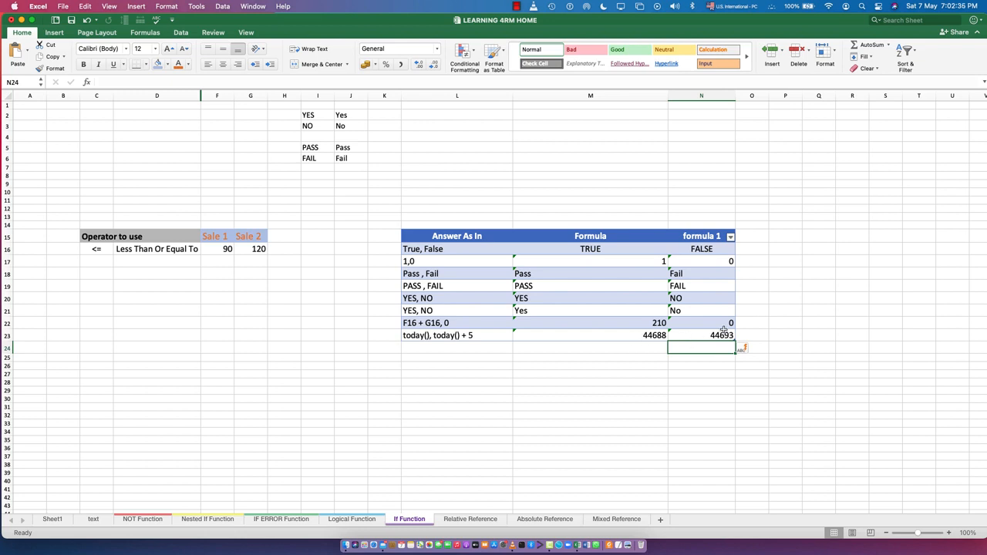
Format the results in M23 and N23 as Short Date.
drag(618, 337, 703, 335)
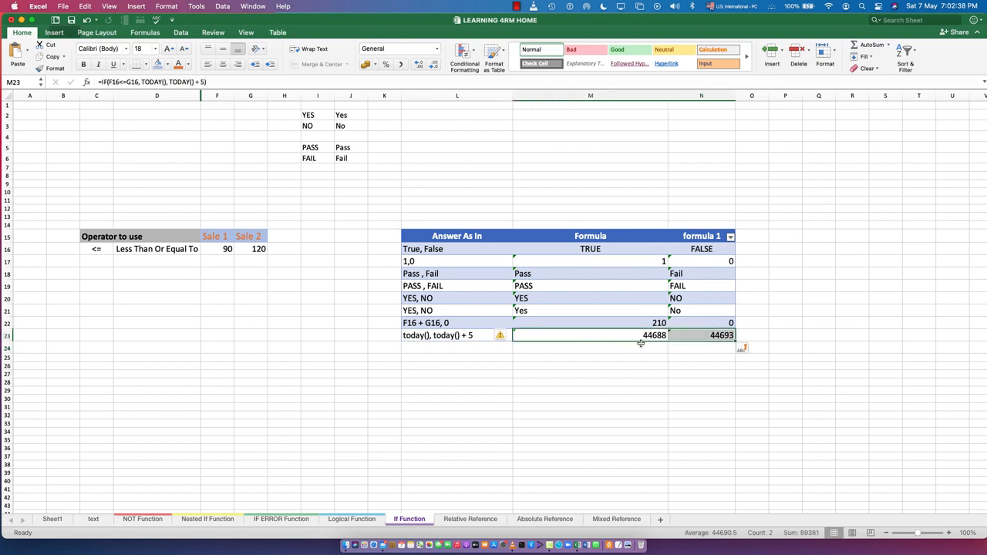
click(437, 50)
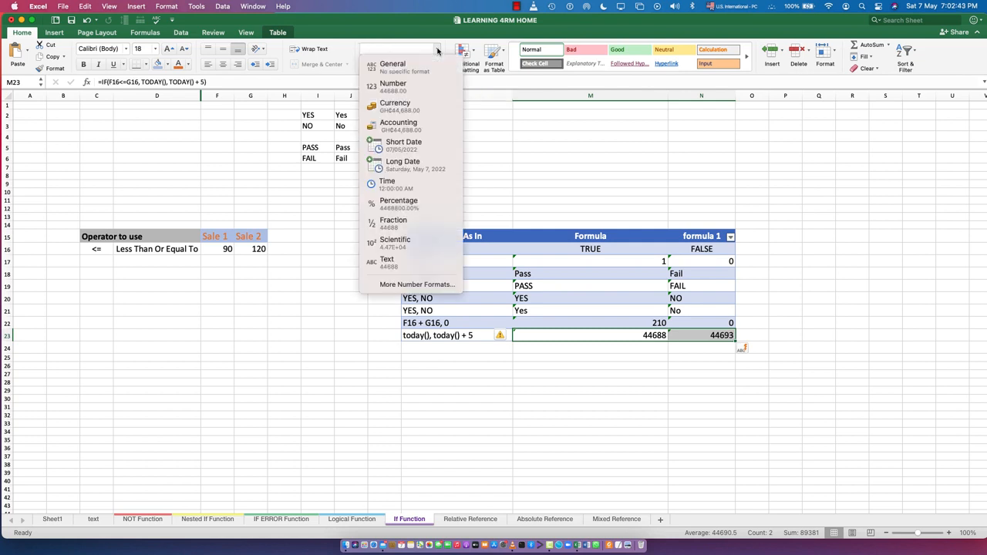
click(533, 172)
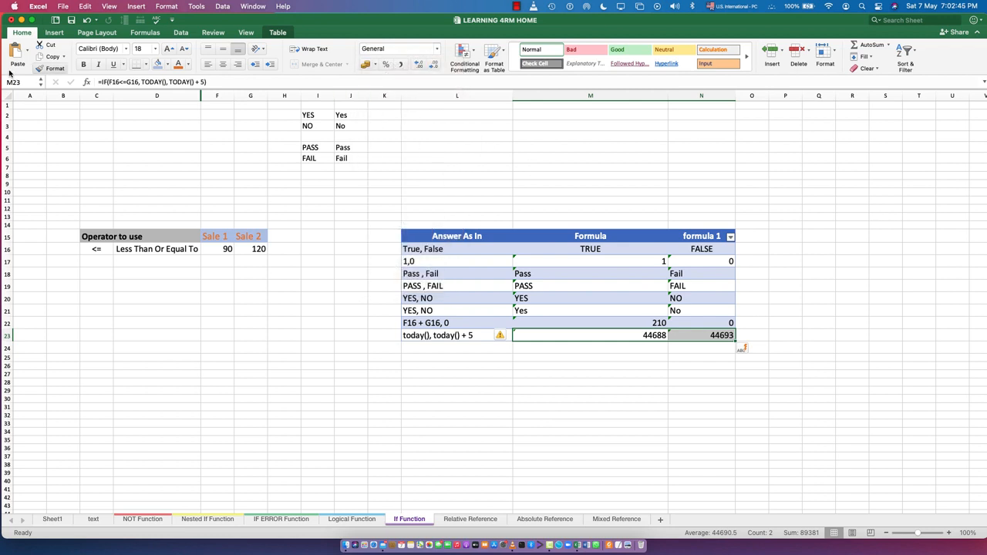
click(437, 49)
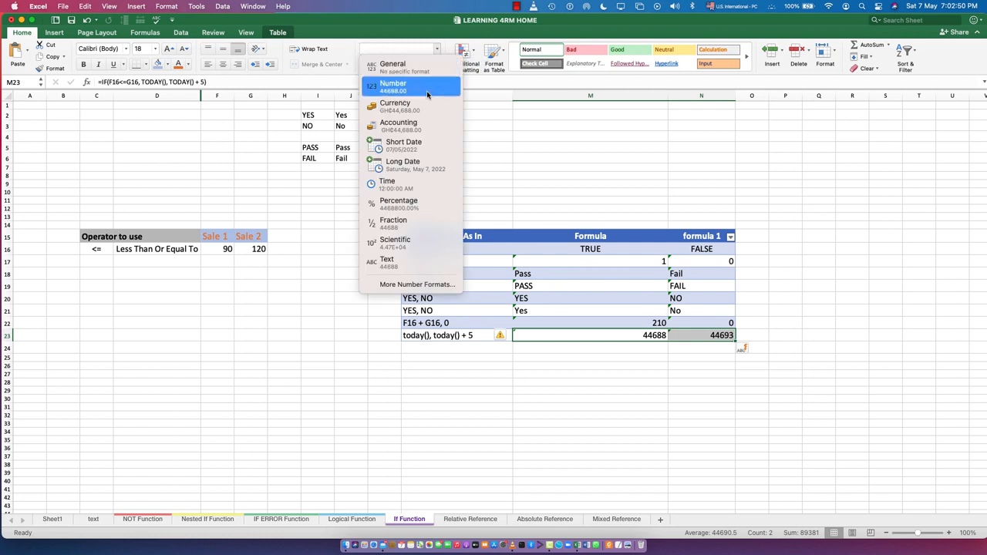
click(399, 147)
click(616, 383)
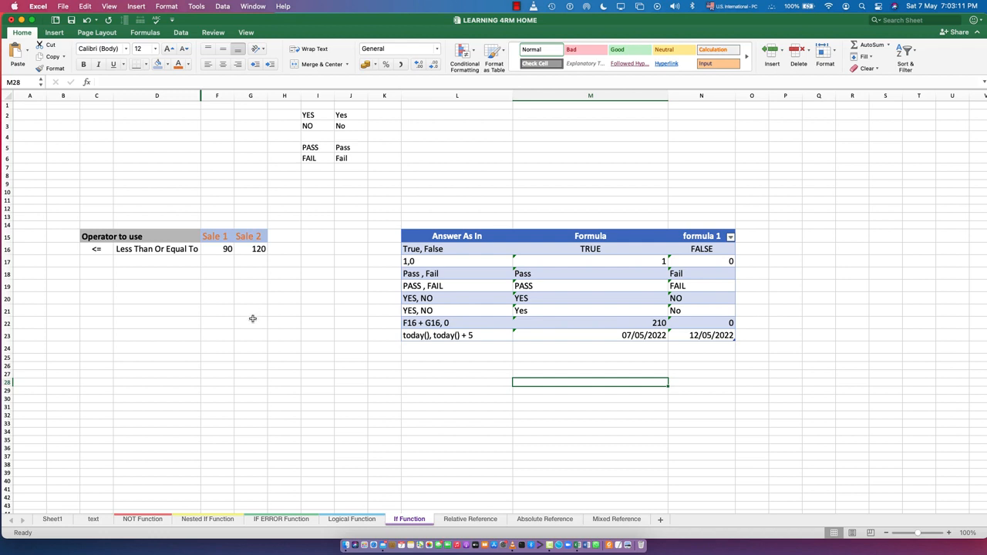
click(297, 336)
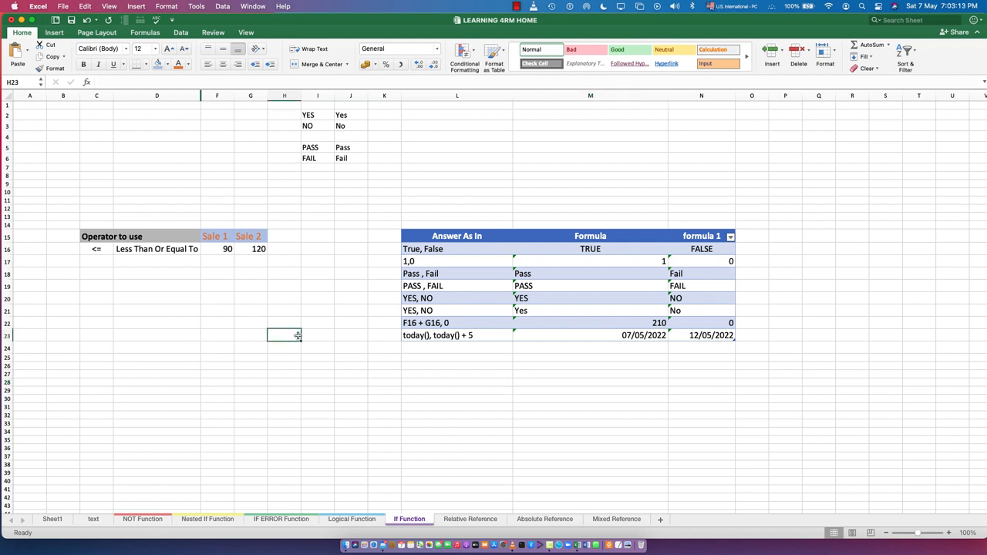